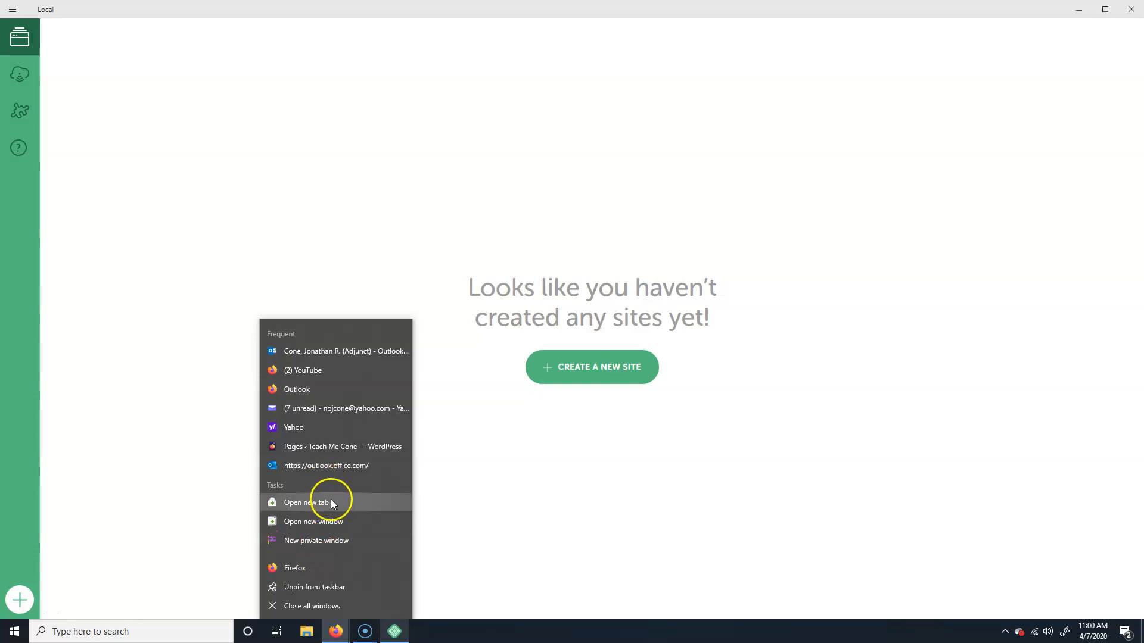
Step: Open a new Firefox window from the taskbar and focus its web search box
{"action": "left_click", "coordinate": [335, 524]}
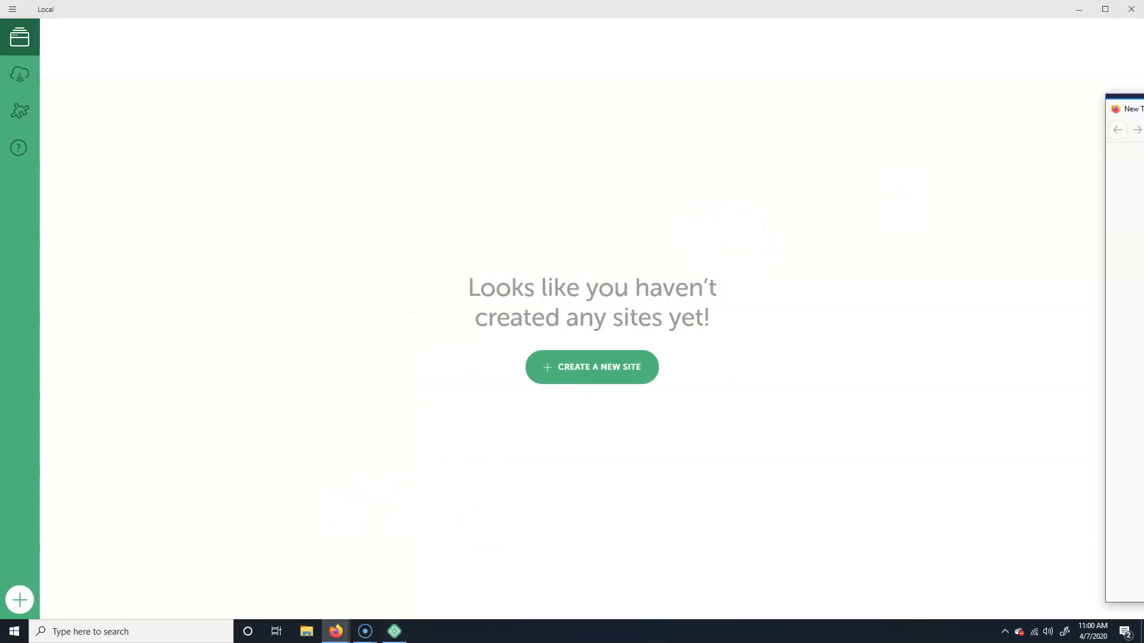
{"action": "left_click", "coordinate": [467, 97]}
Step: Search for 'local by flywheel' and open the localwp.com result
{"action": "type", "text": "local by"}
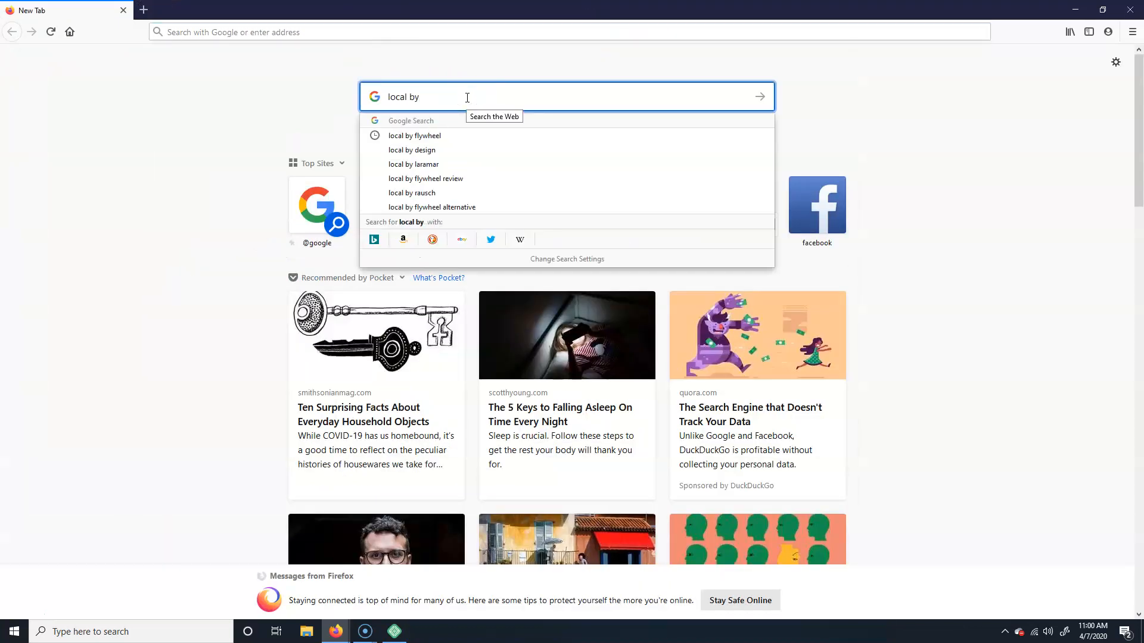
{"action": "key", "text": "Down"}
{"action": "key", "text": "Return"}
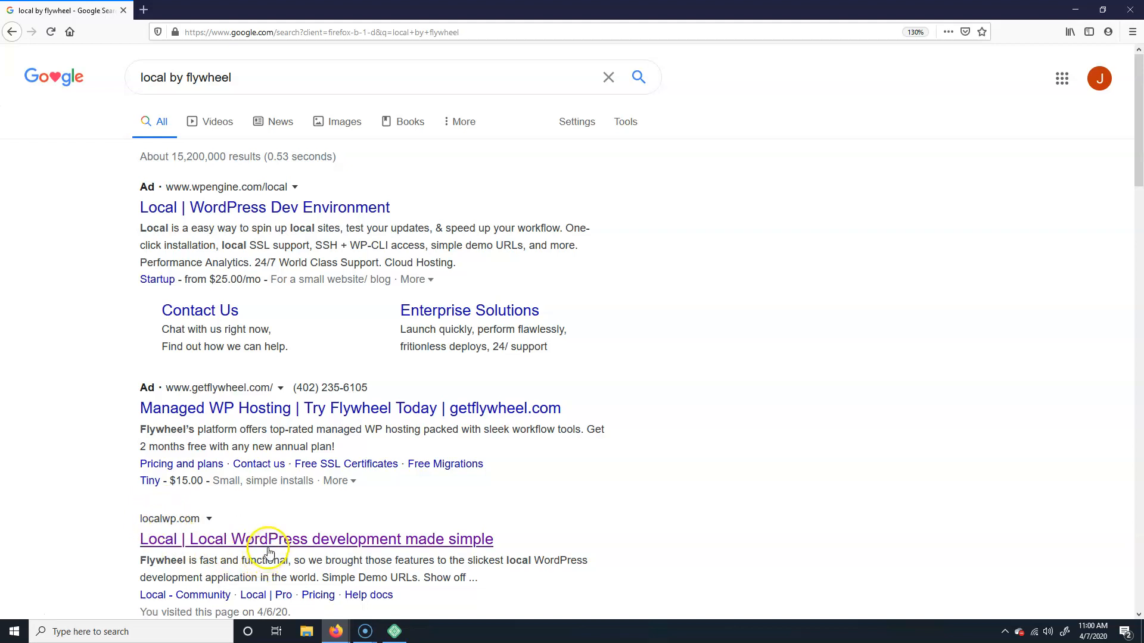
{"action": "left_click", "coordinate": [420, 514]}
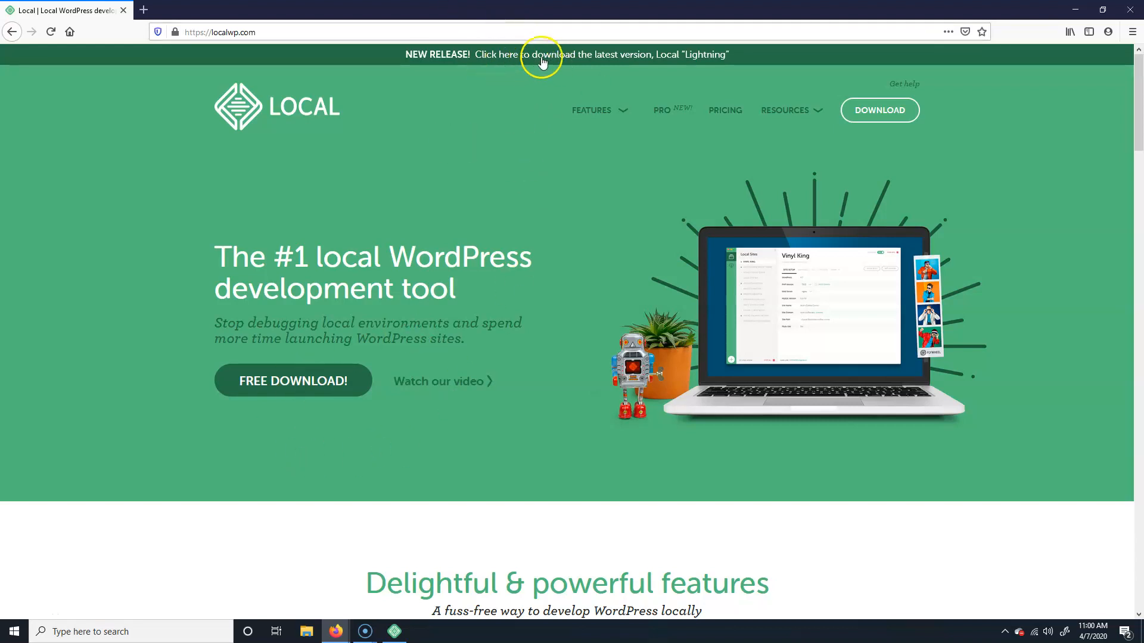
Step: Choose Windows in the Local download form, dismiss it, and return to Local
{"action": "left_click", "coordinate": [562, 56]}
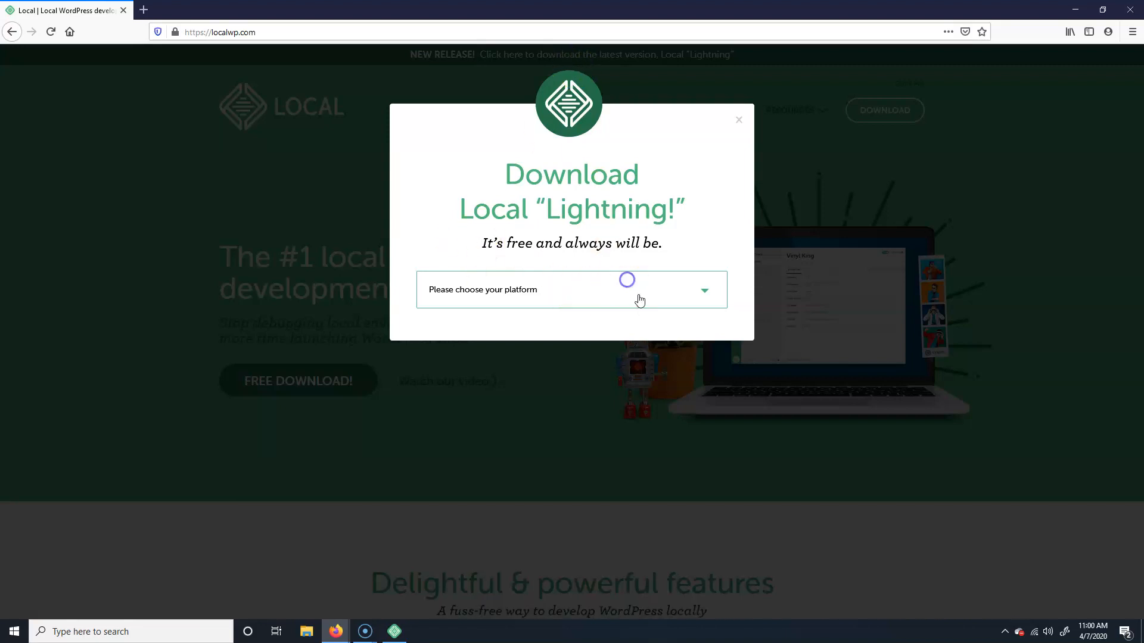
{"action": "left_click", "coordinate": [706, 292]}
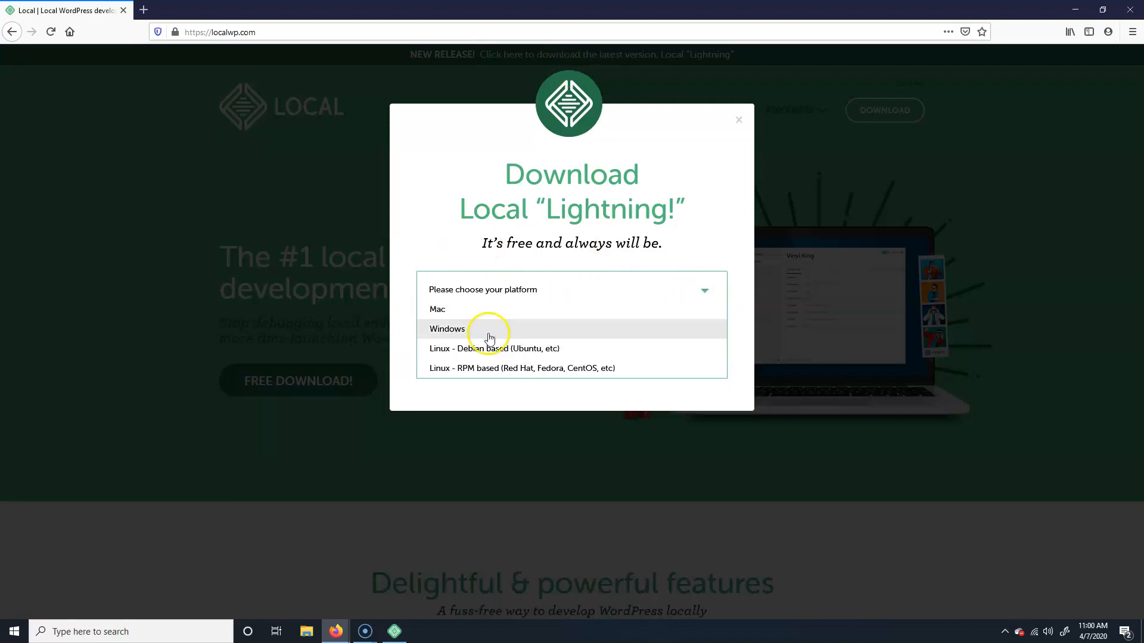
{"action": "left_click", "coordinate": [451, 328]}
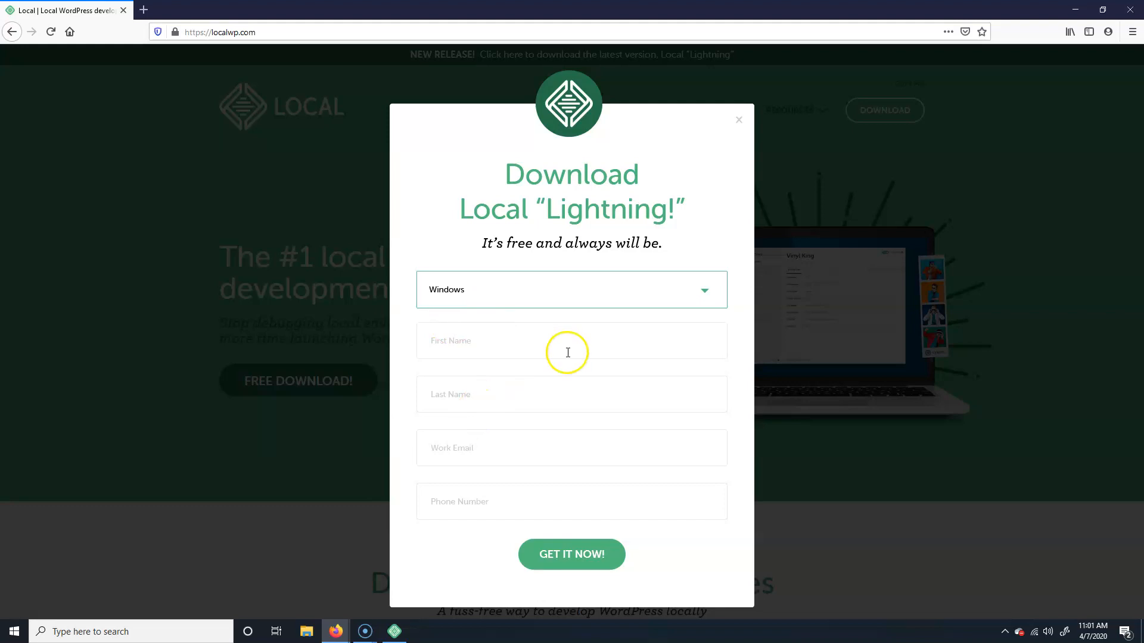
{"action": "left_click", "coordinate": [739, 120]}
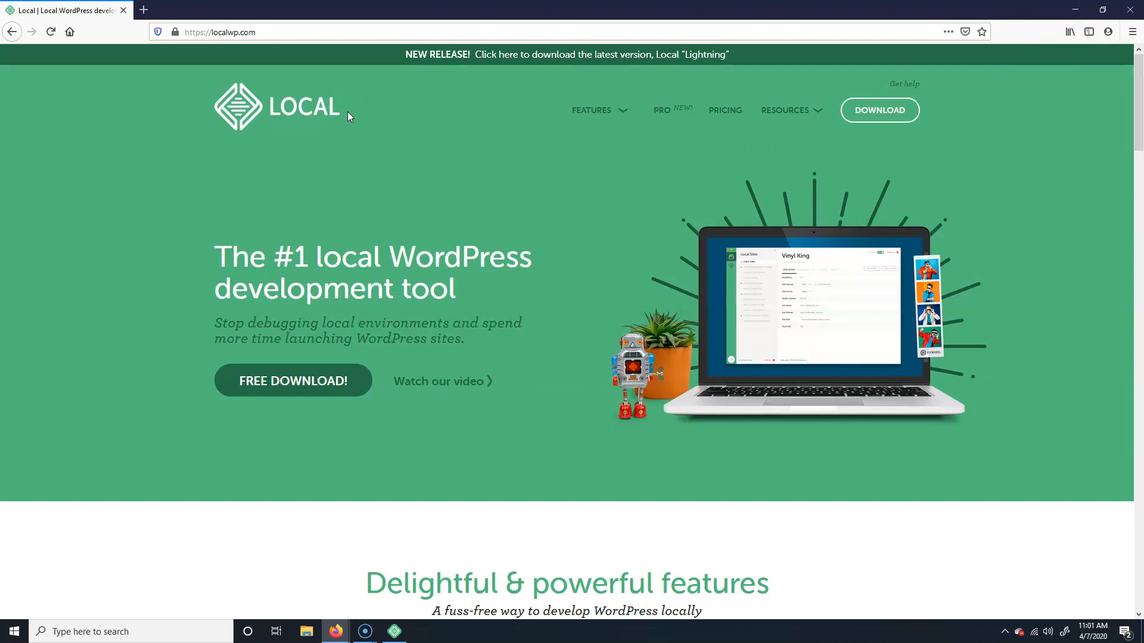
{"action": "left_click", "coordinate": [394, 632]}
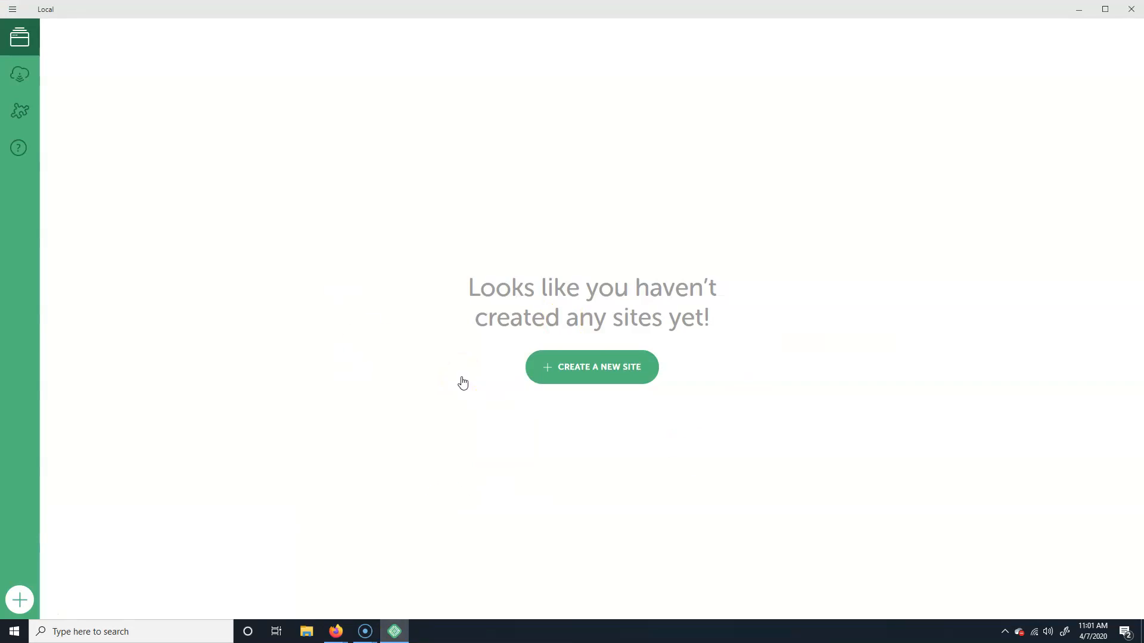
Step: Start a new site named coneSite and expand its advanced options
{"action": "left_click", "coordinate": [621, 366]}
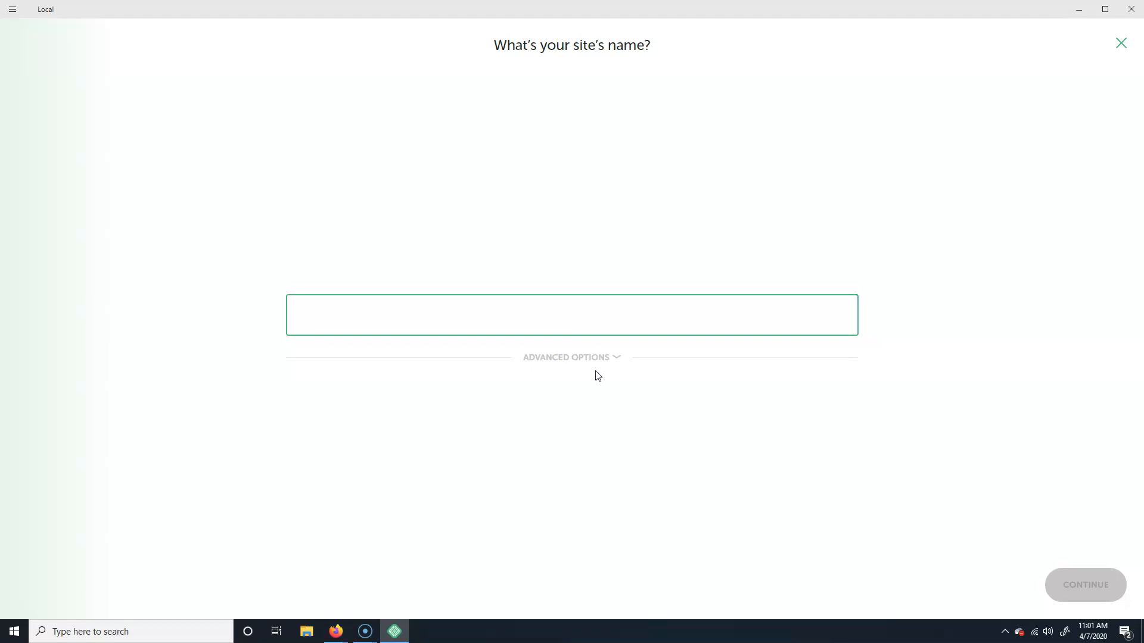
{"action": "type", "text": "cone"}
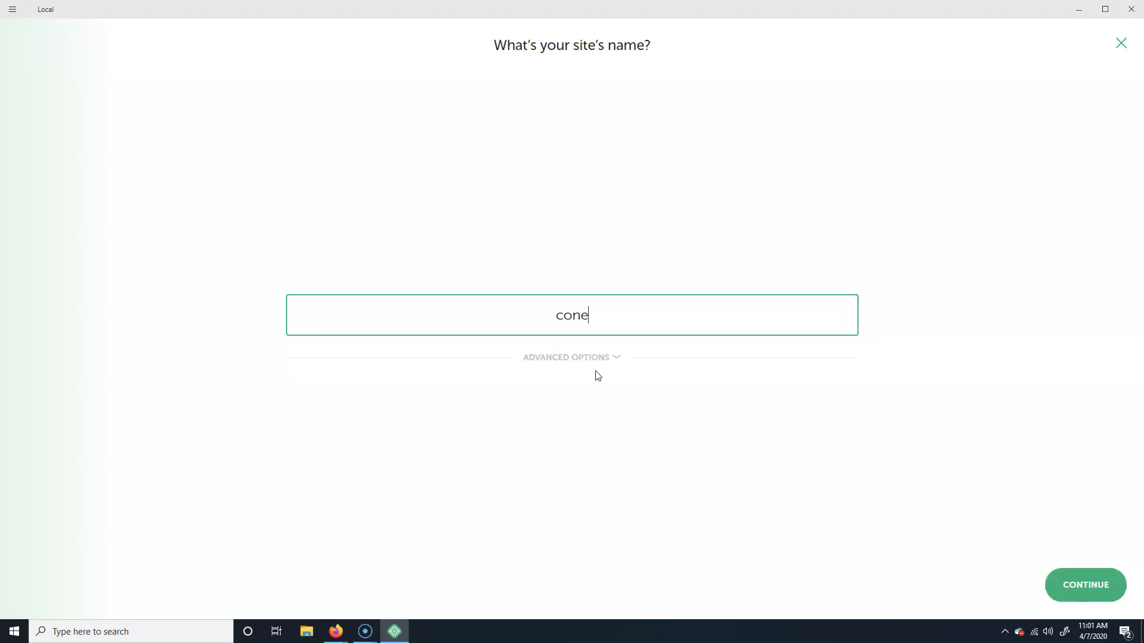
{"action": "type", "text": "Site"}
{"action": "left_click", "coordinate": [601, 364]}
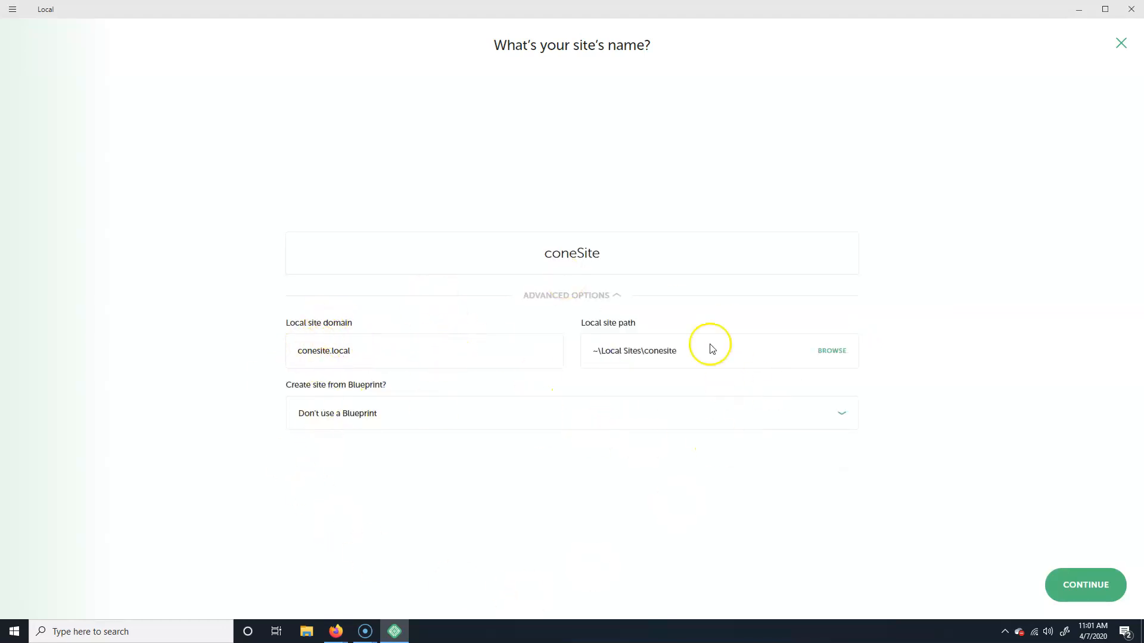
{"action": "left_click", "coordinate": [1102, 586]}
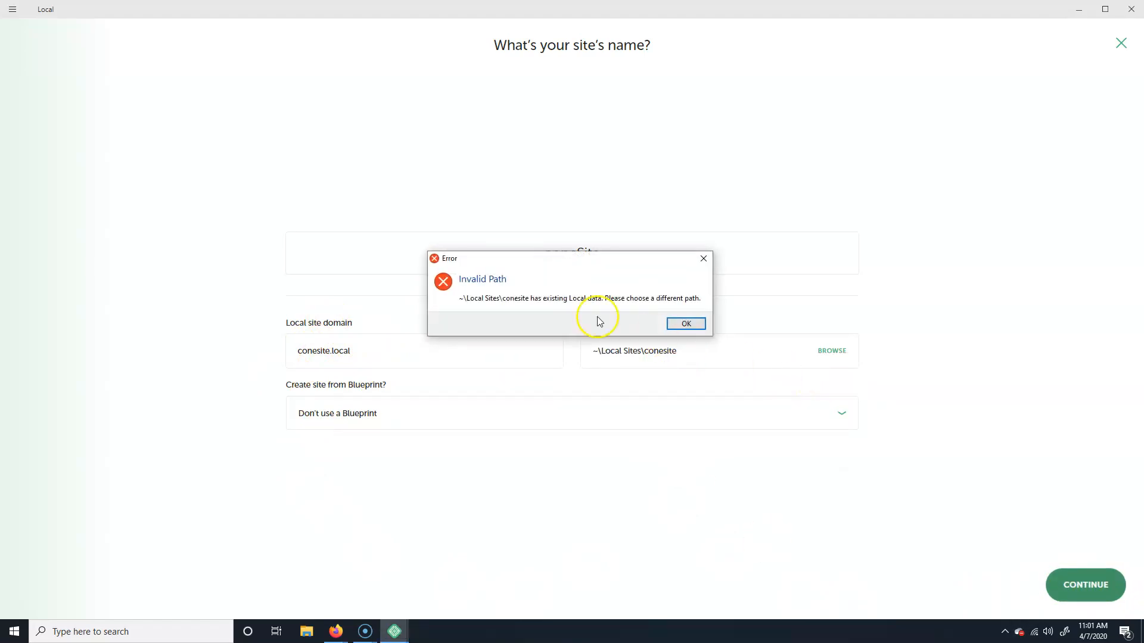
{"action": "left_click", "coordinate": [686, 323]}
Step: Create a 'New Local Sites' folder in the home folder and use it as the site path
{"action": "left_click", "coordinate": [834, 352]}
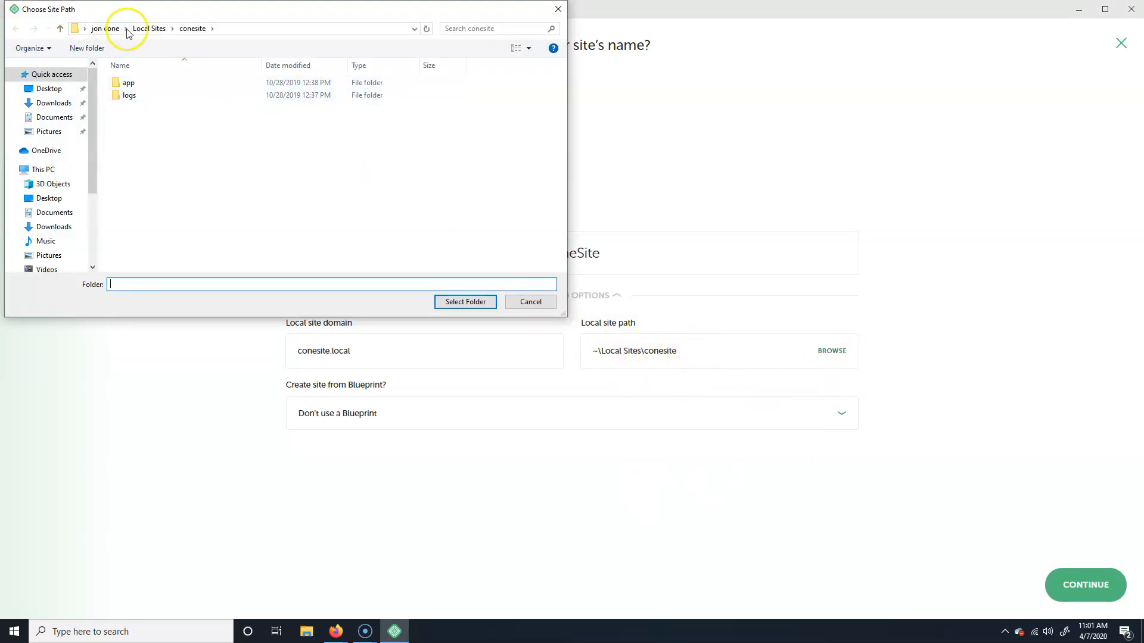
{"action": "left_click", "coordinate": [100, 28]}
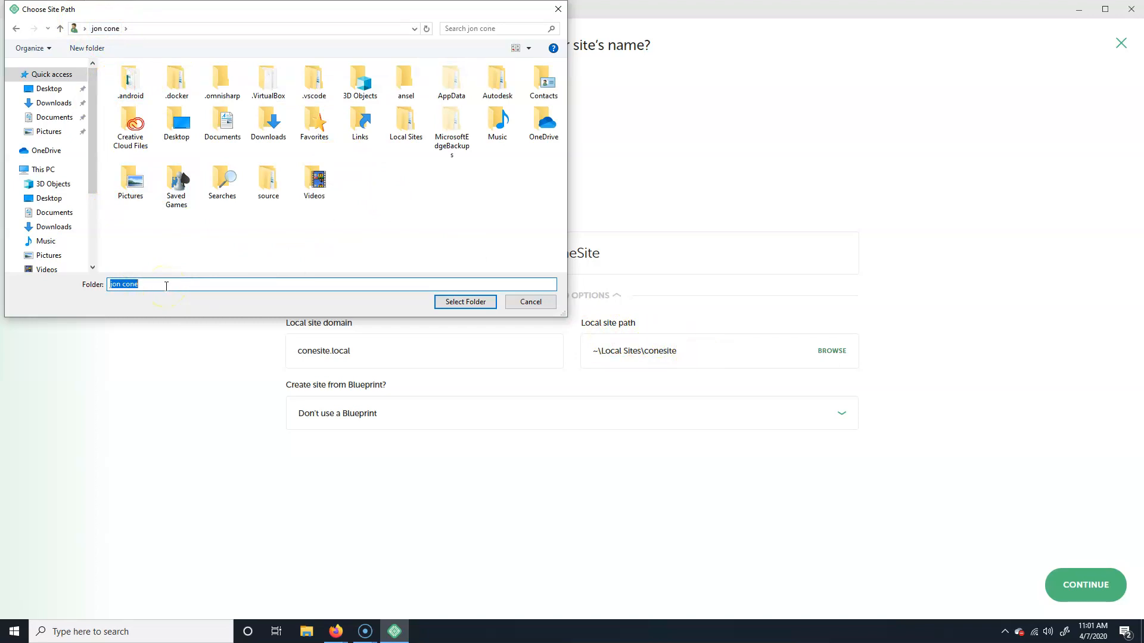
{"action": "left_click", "coordinate": [96, 48]}
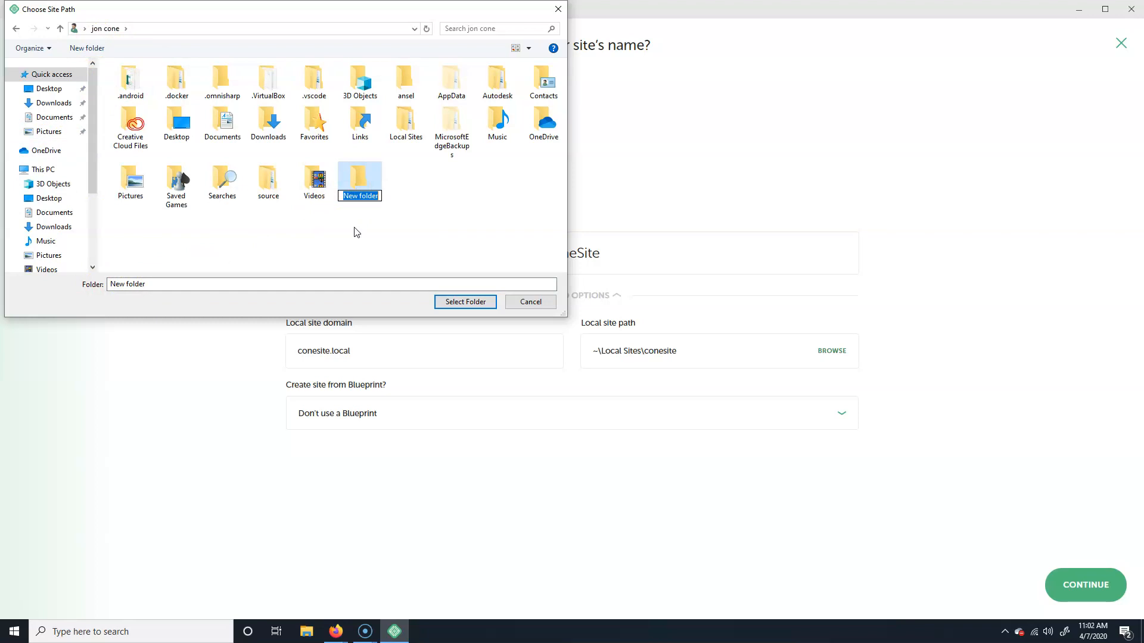
{"action": "type", "text": "New Local Sites"}
{"action": "key", "text": "Return"}
{"action": "left_click", "coordinate": [465, 301]}
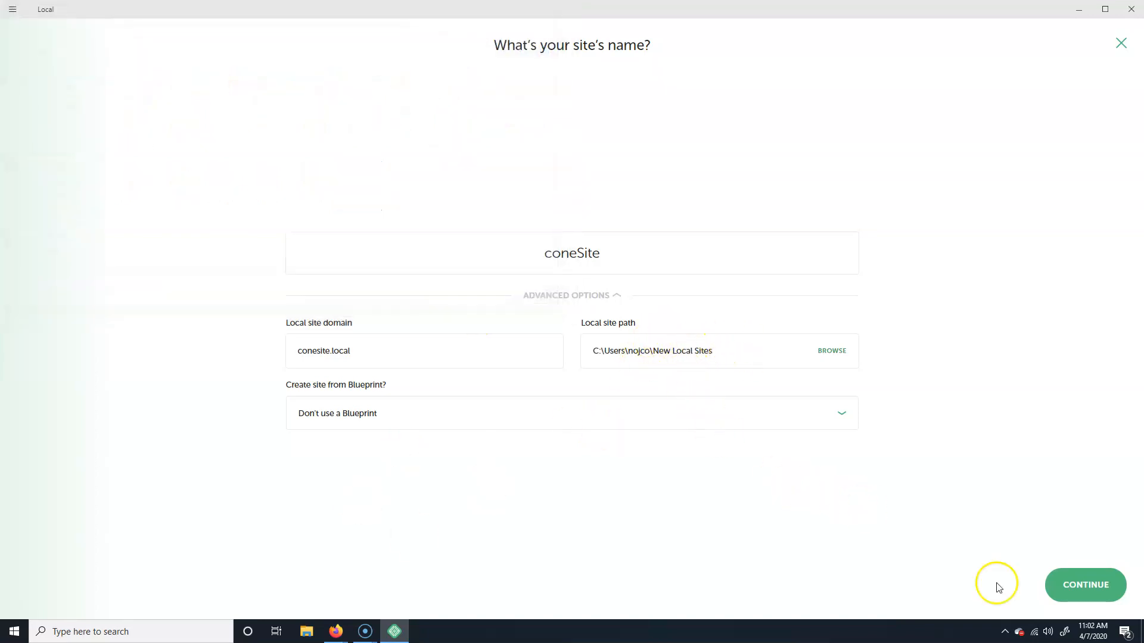
Step: Keep the Preferred environment after briefly checking the custom PHP and database options
{"action": "left_click", "coordinate": [1088, 581]}
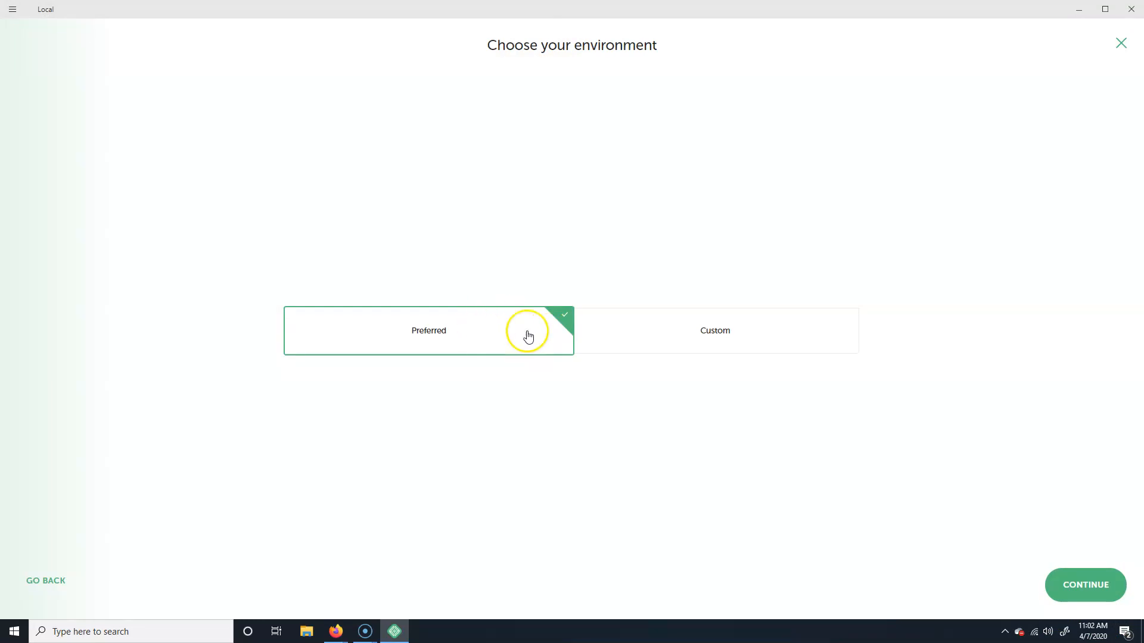
{"action": "left_click", "coordinate": [760, 335]}
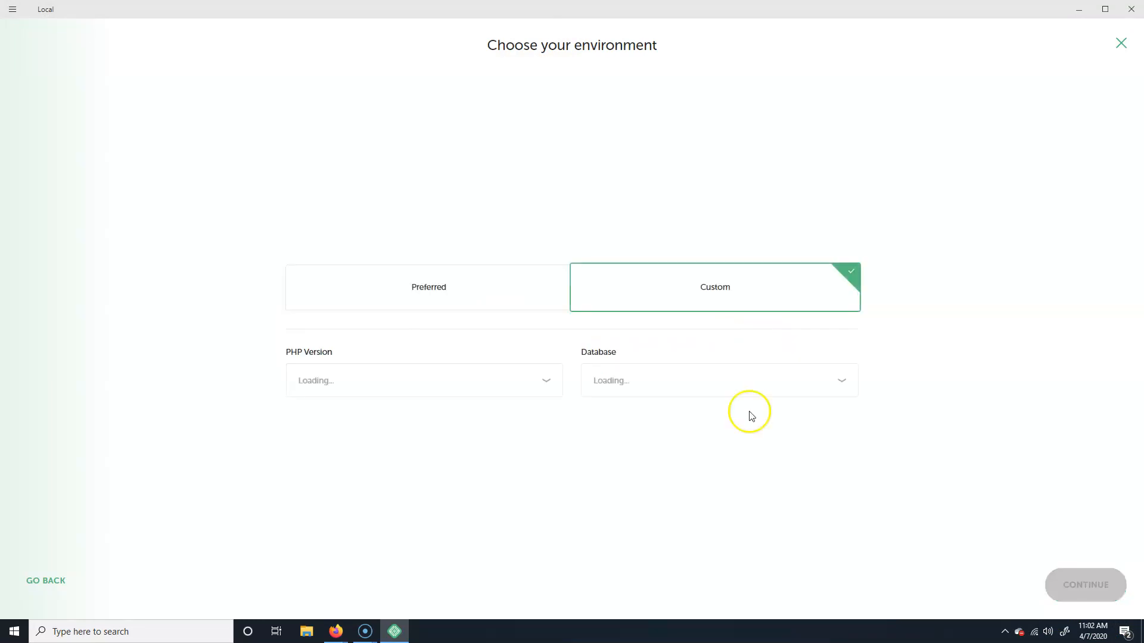
{"action": "left_click", "coordinate": [424, 381]}
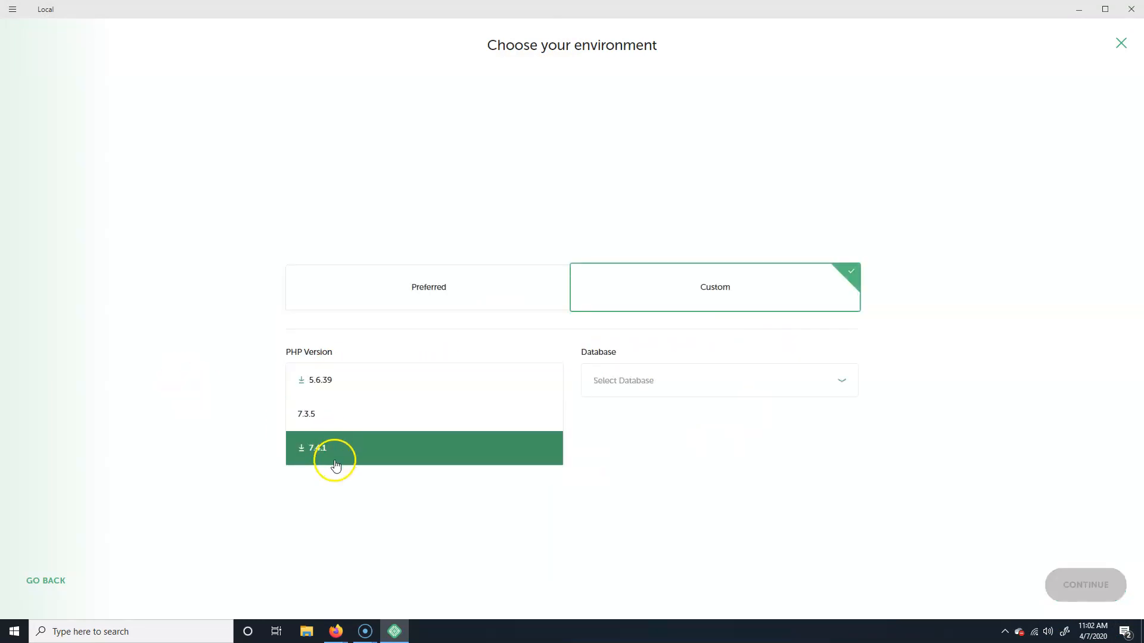
{"action": "left_click", "coordinate": [697, 371]}
{"action": "left_click", "coordinate": [409, 401]}
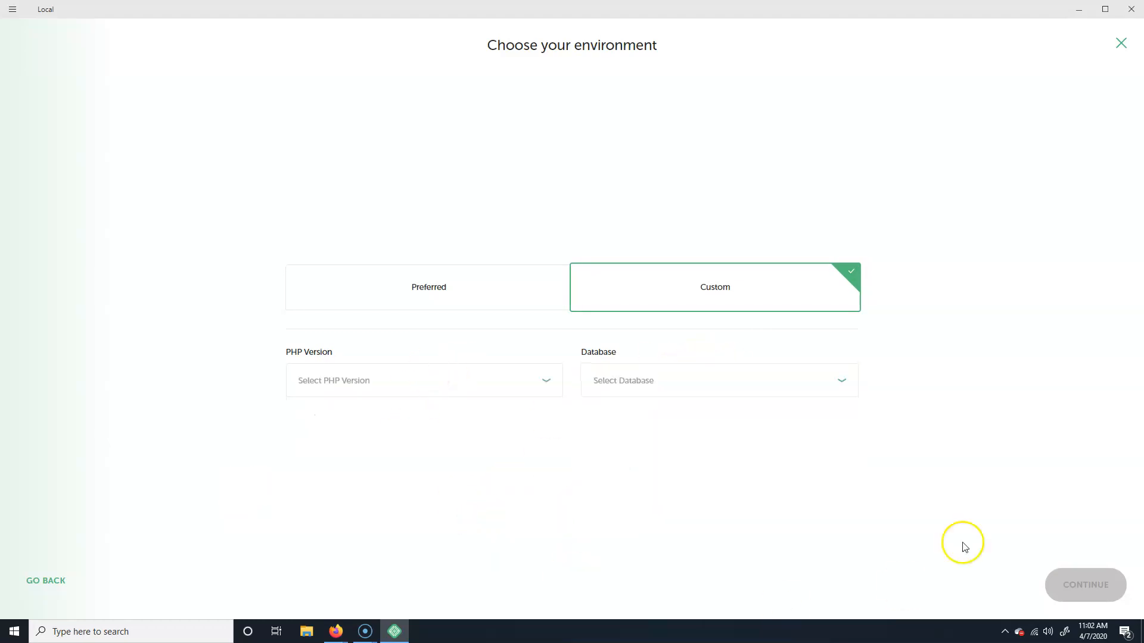
{"action": "left_click", "coordinate": [450, 292]}
{"action": "left_click", "coordinate": [1073, 588]}
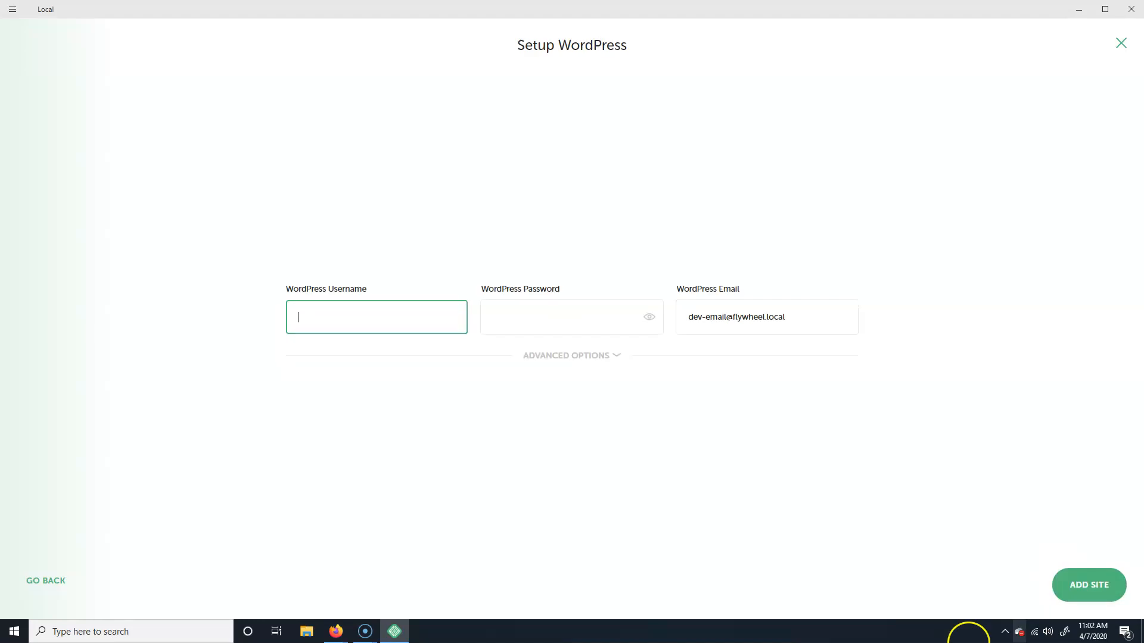
Step: Enter the WordPress admin username and password and clear the default admin e-mail
{"action": "type", "text": "vcp"}
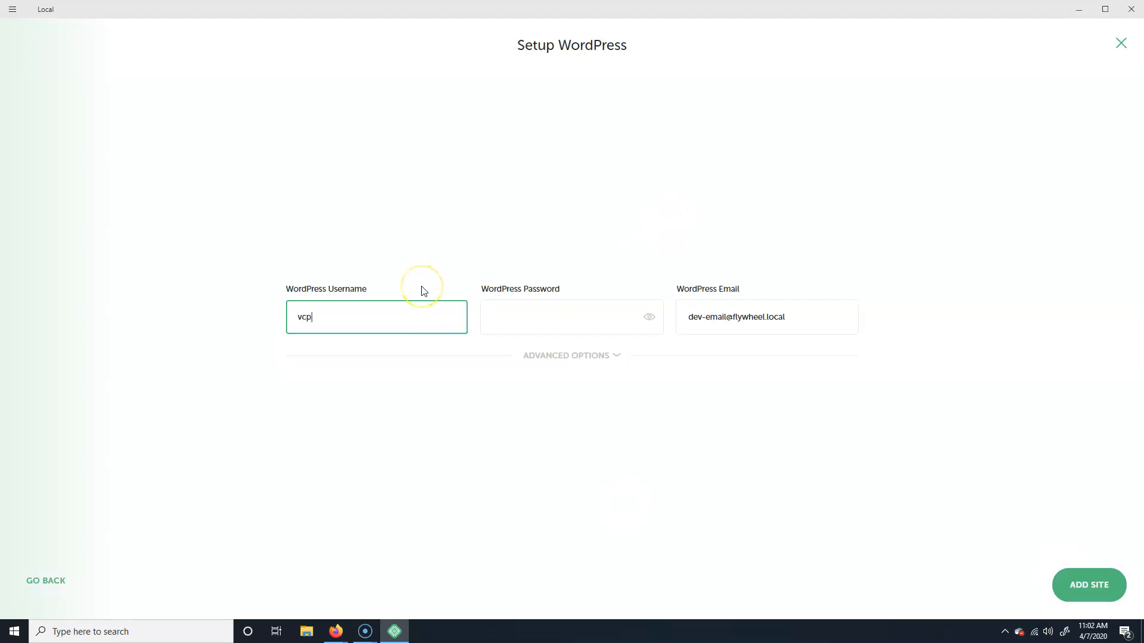
{"action": "key", "text": "Tab"}
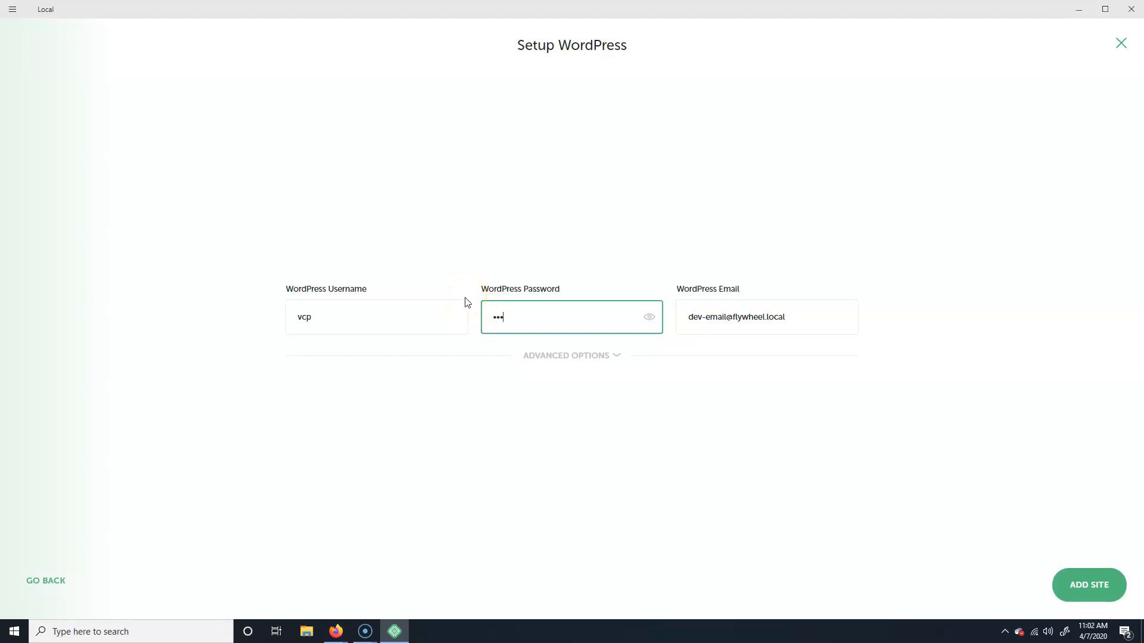
{"action": "left_click", "coordinate": [821, 314]}
{"action": "left_click_drag", "start_coordinate": [821, 312], "coordinate": [651, 302]}
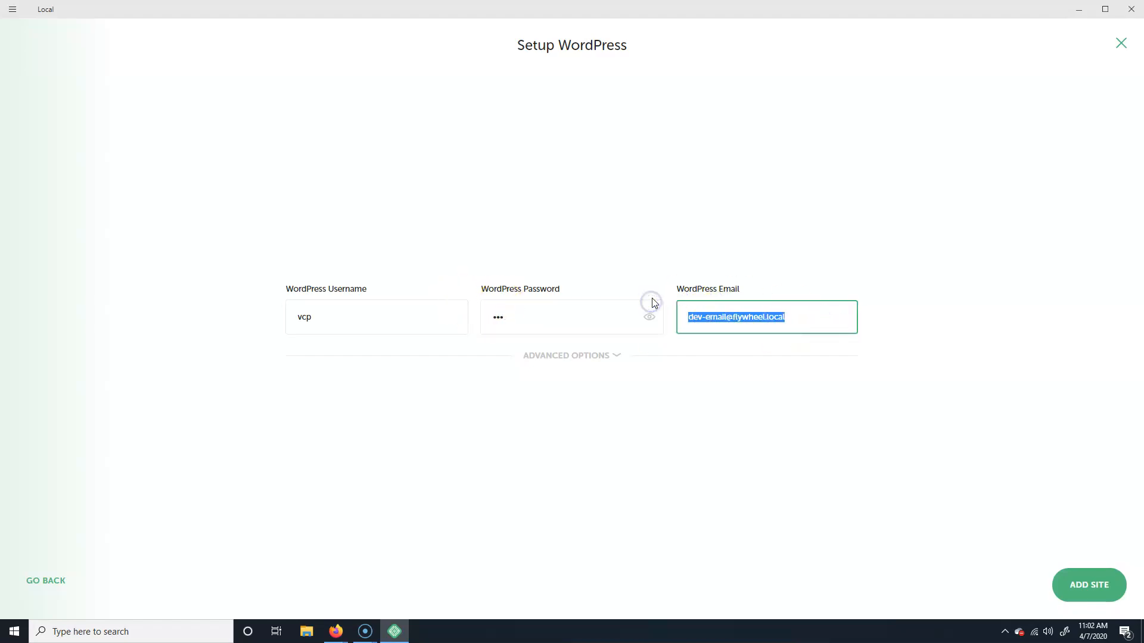
{"action": "key", "text": "BackSpace"}
{"action": "key", "text": "BackSpace"}
{"action": "key", "text": "BackSpace"}
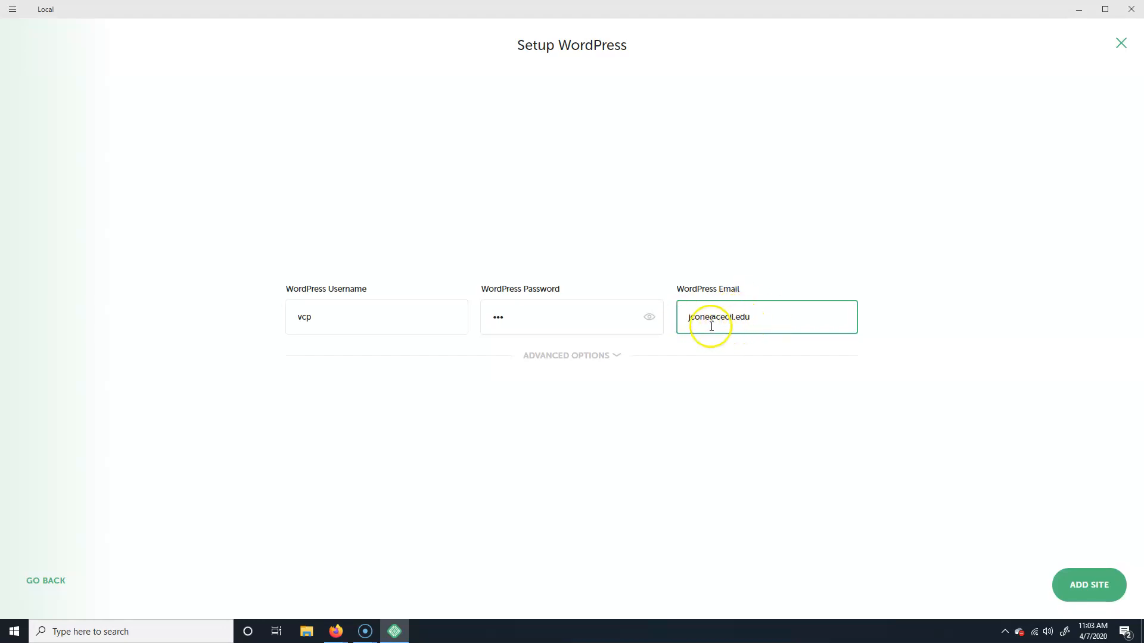
Step: Check the advanced WordPress options, revisit the credential fields, and add the site
{"action": "left_click", "coordinate": [563, 356]}
{"action": "left_click", "coordinate": [587, 324]}
{"action": "left_click", "coordinate": [341, 322]}
{"action": "left_click", "coordinate": [517, 318]}
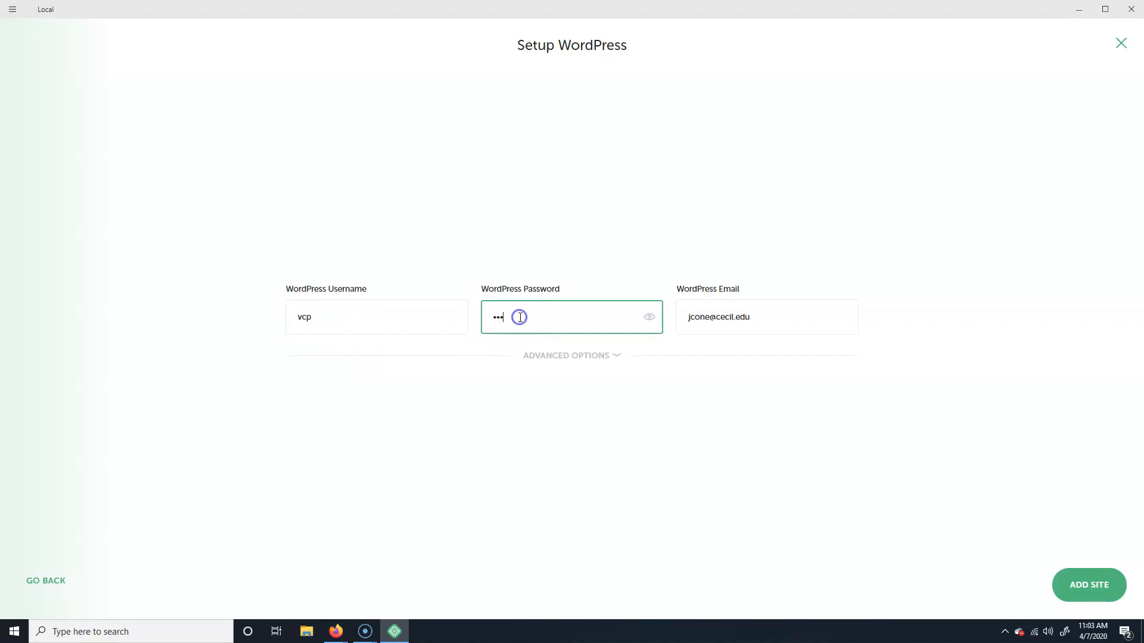
{"action": "left_click", "coordinate": [348, 327]}
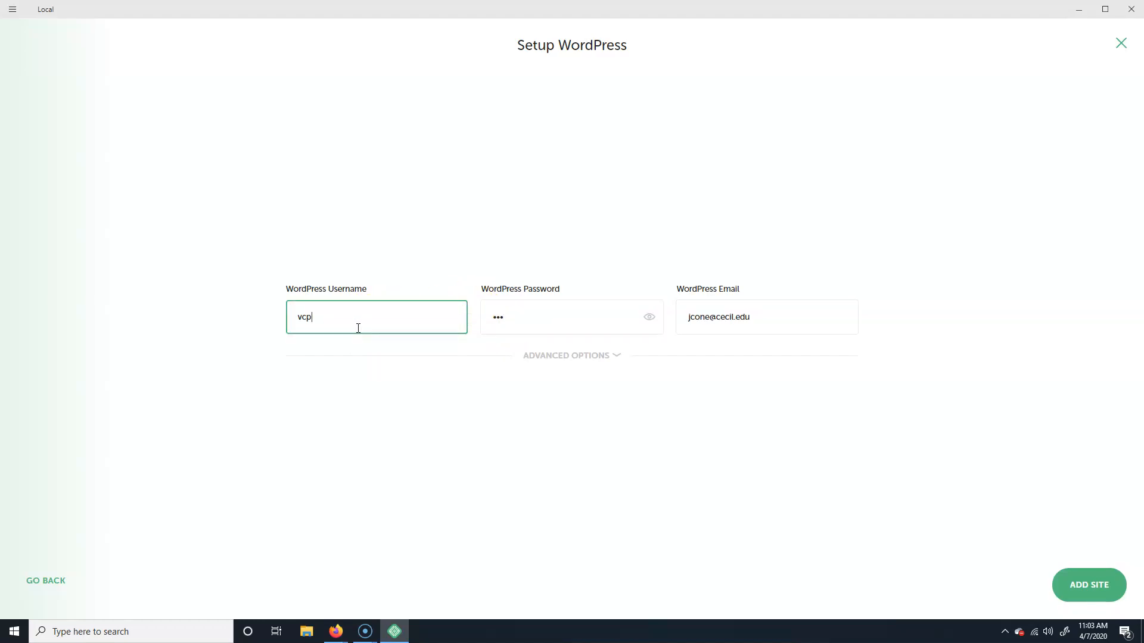
{"action": "left_click", "coordinate": [539, 321]}
{"action": "left_click", "coordinate": [1075, 600]}
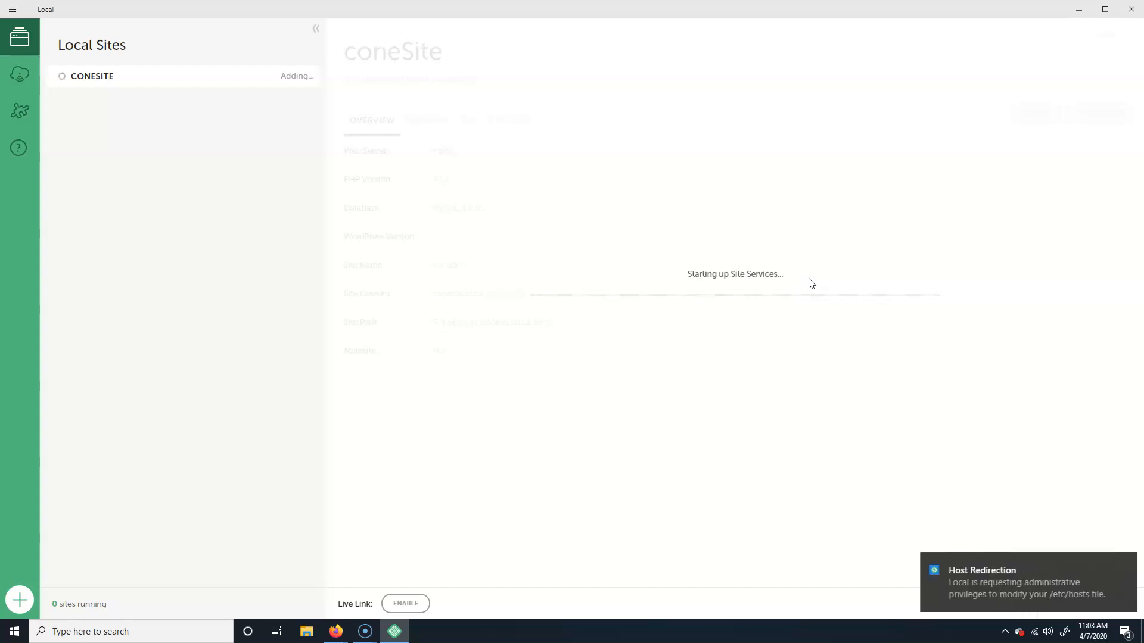
Step: Approve Local's host redirection request so coneSite can finish starting
{"action": "left_click", "coordinate": [1006, 589]}
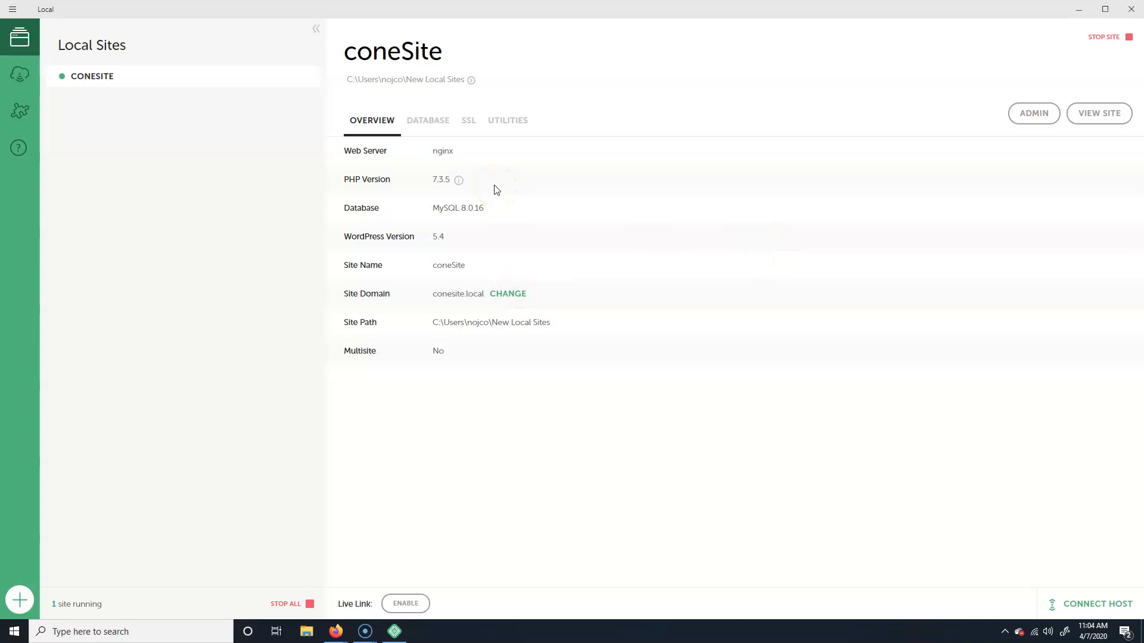
Step: View coneSite at conesite.local in Firefox, then return to Local
{"action": "left_click", "coordinate": [1116, 117]}
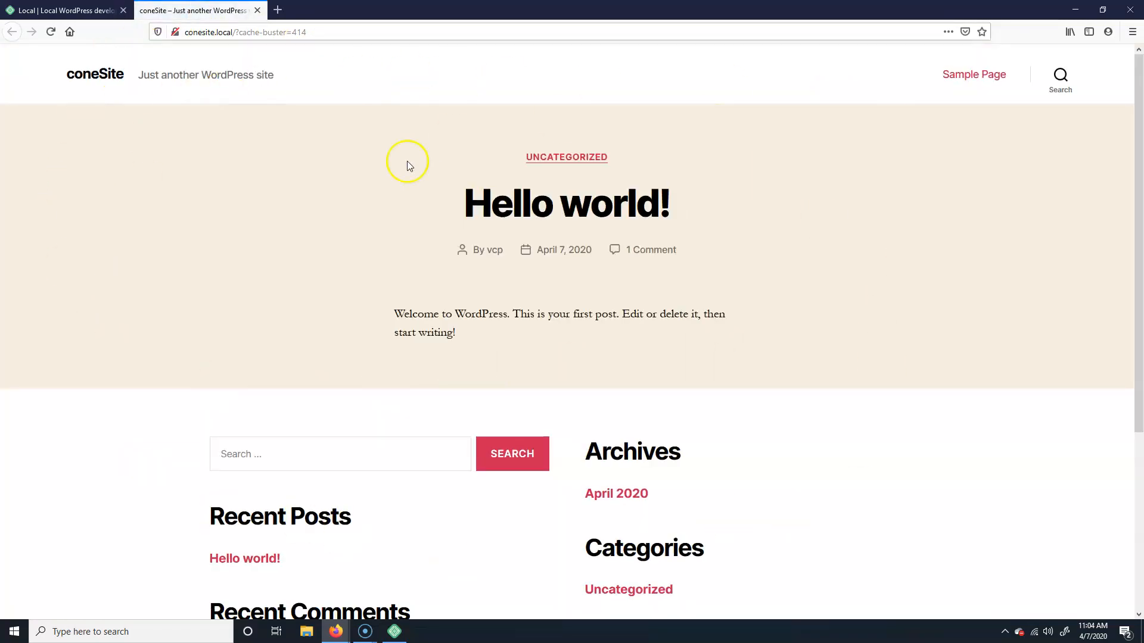
{"action": "left_click", "coordinate": [208, 32]}
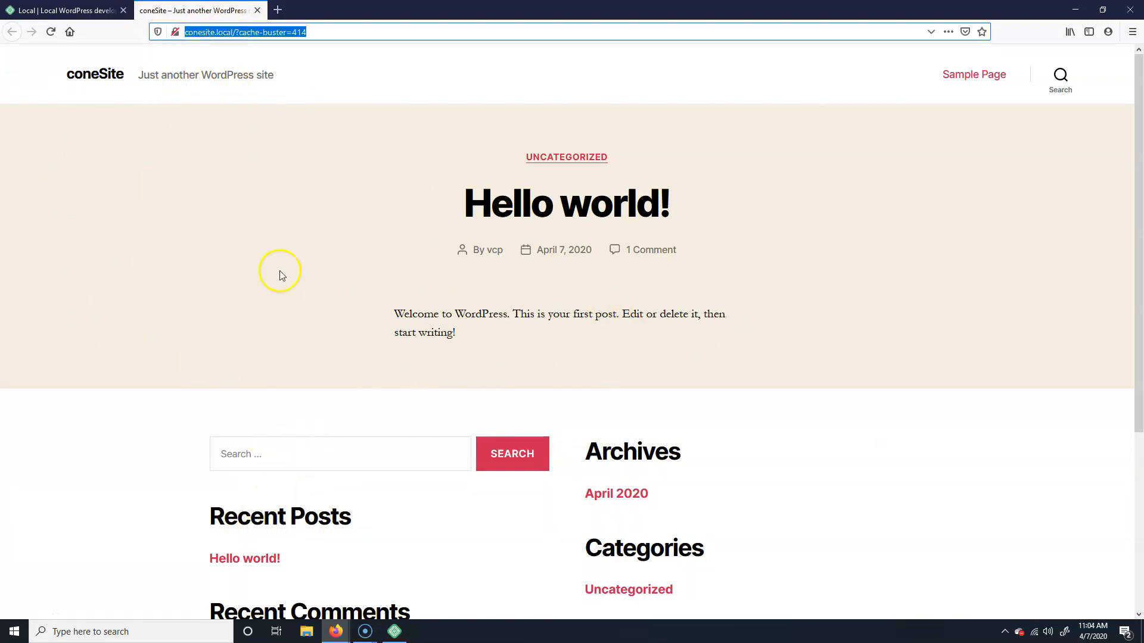
{"action": "left_click", "coordinate": [361, 31]}
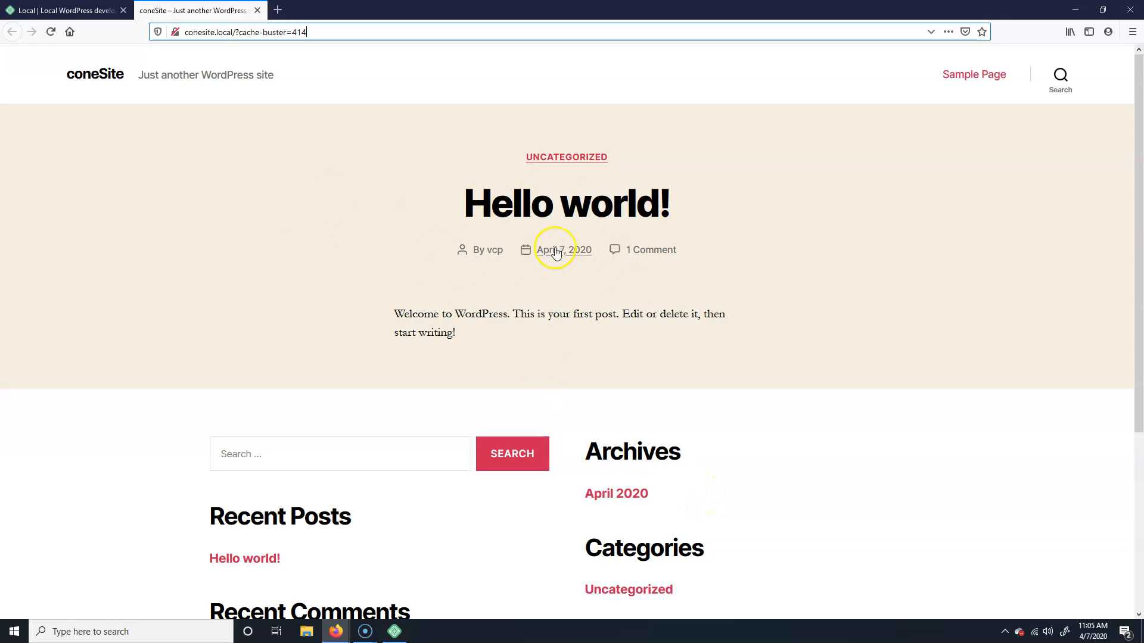
{"action": "left_click", "coordinate": [394, 631]}
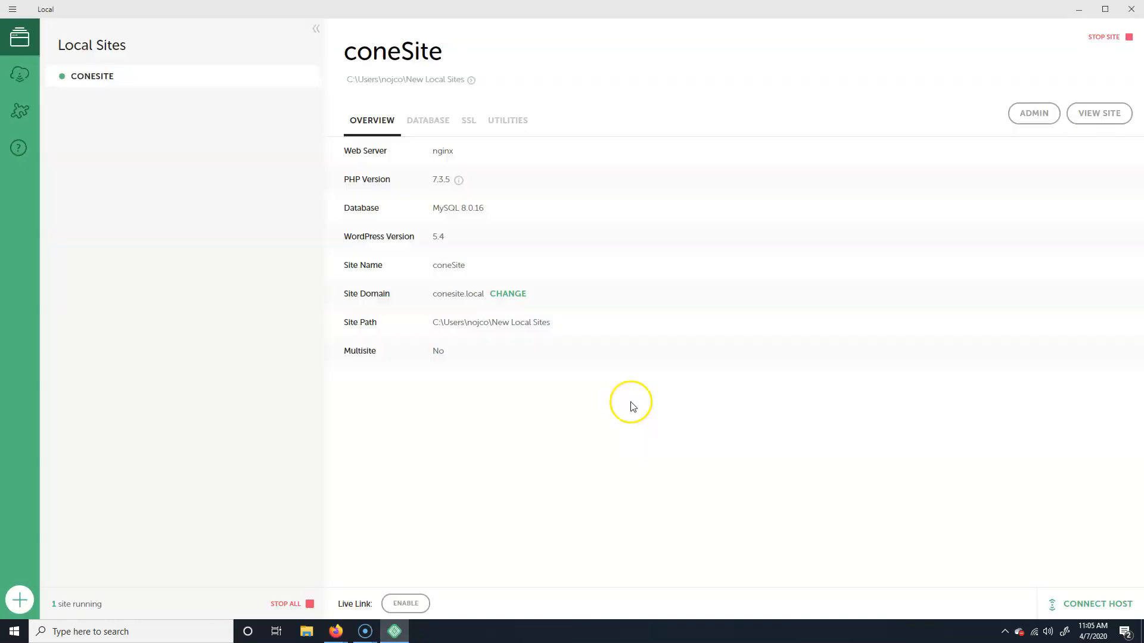
Step: Log in to the coneSite admin with Firefox's saved credentials and Remember Me checked
{"action": "left_click", "coordinate": [1035, 117]}
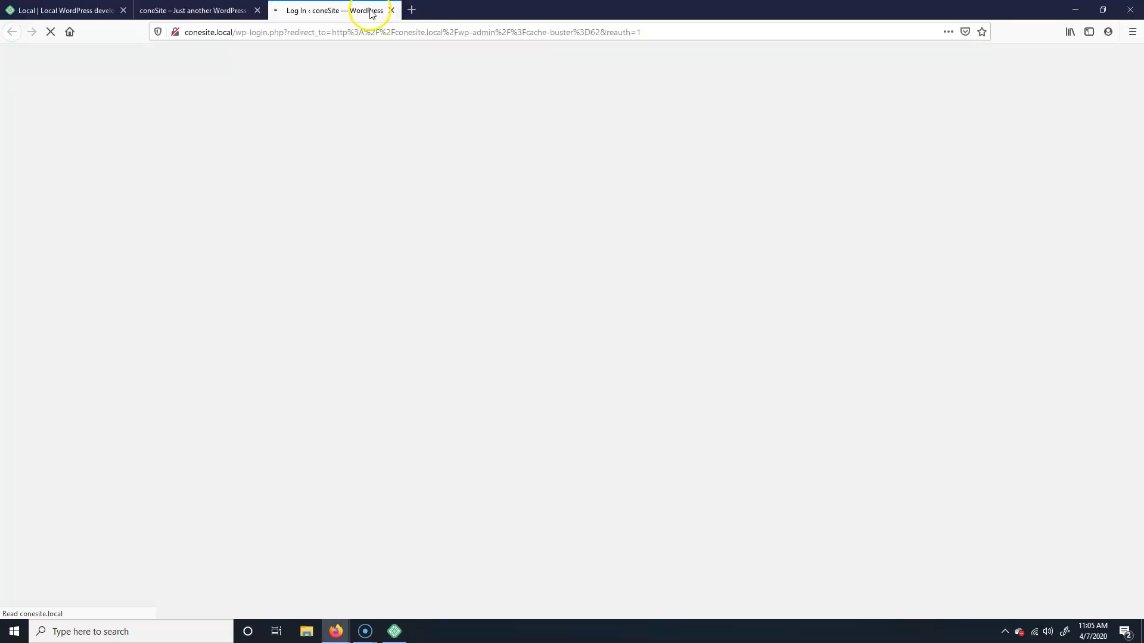
{"action": "left_click", "coordinate": [525, 287]}
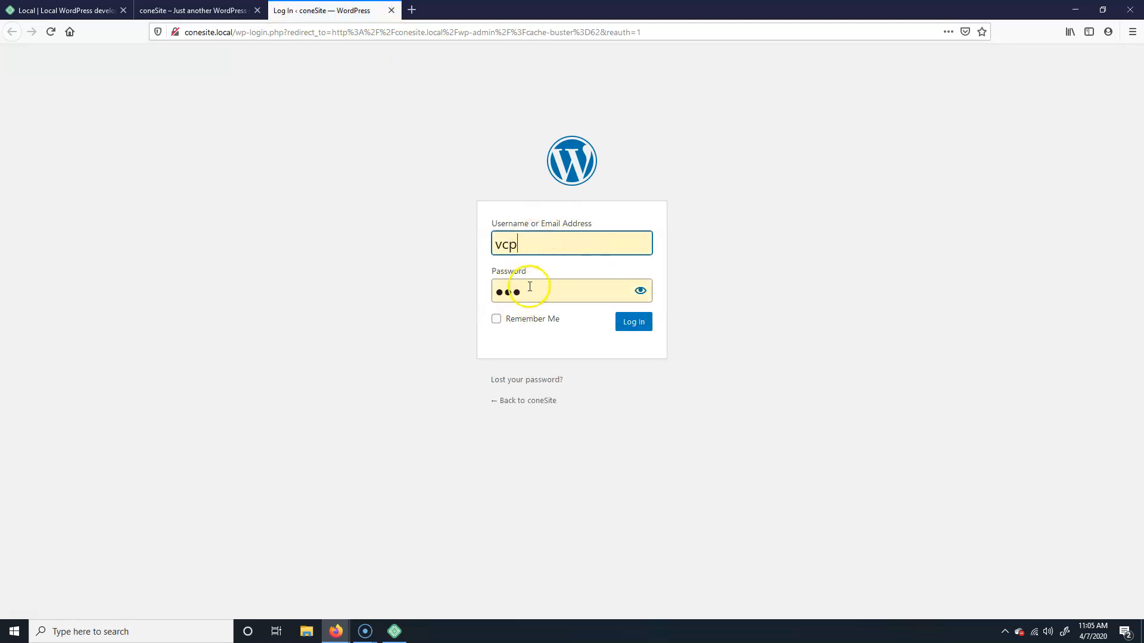
{"action": "left_click", "coordinate": [497, 319]}
{"action": "left_click", "coordinate": [631, 317]}
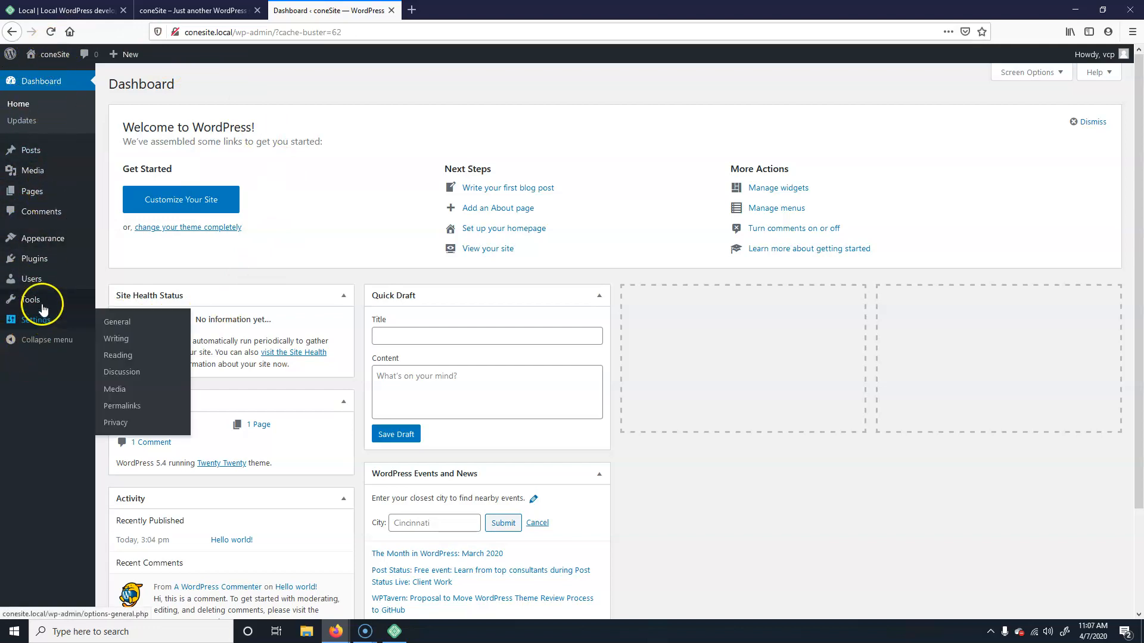
{"action": "mouse_move", "coordinate": [46, 170]}
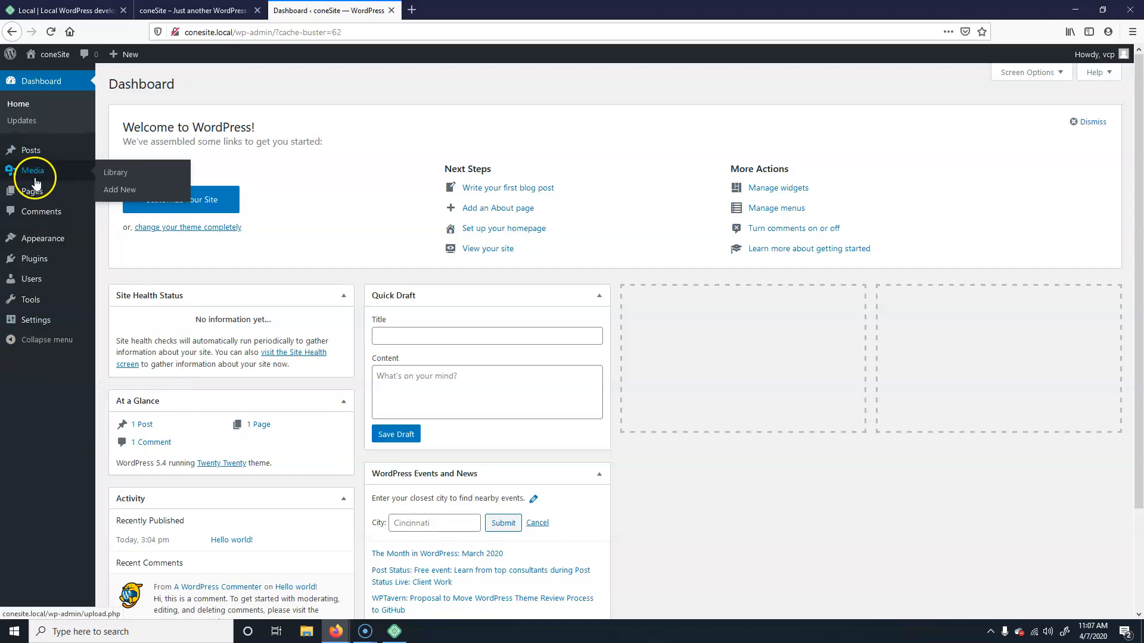
{"action": "mouse_move", "coordinate": [32, 202]}
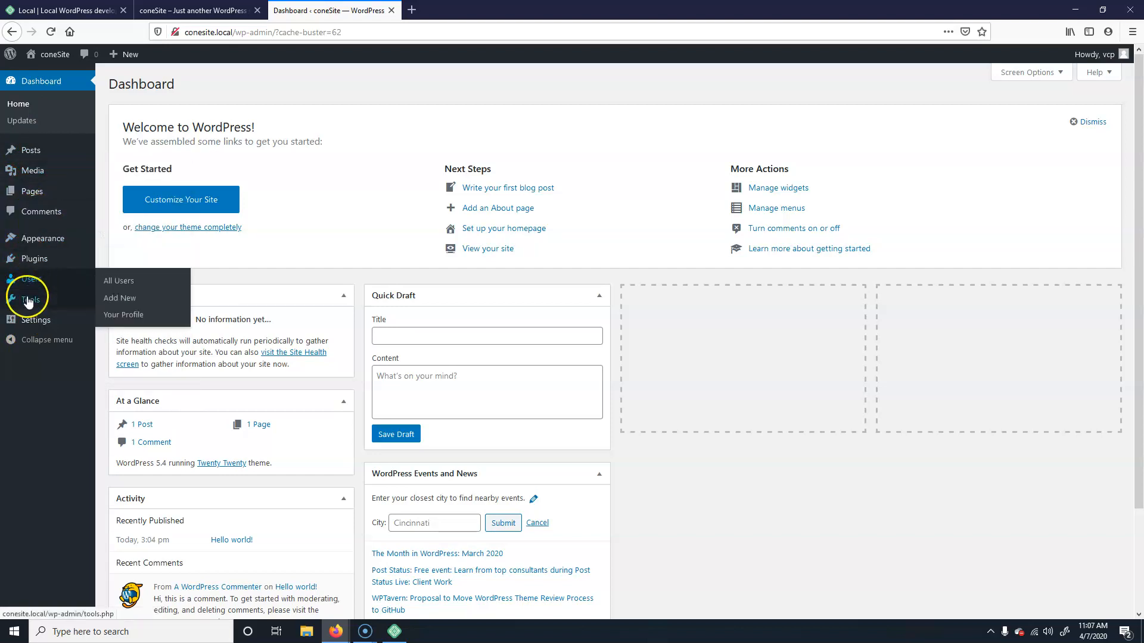
{"action": "mouse_move", "coordinate": [30, 313]}
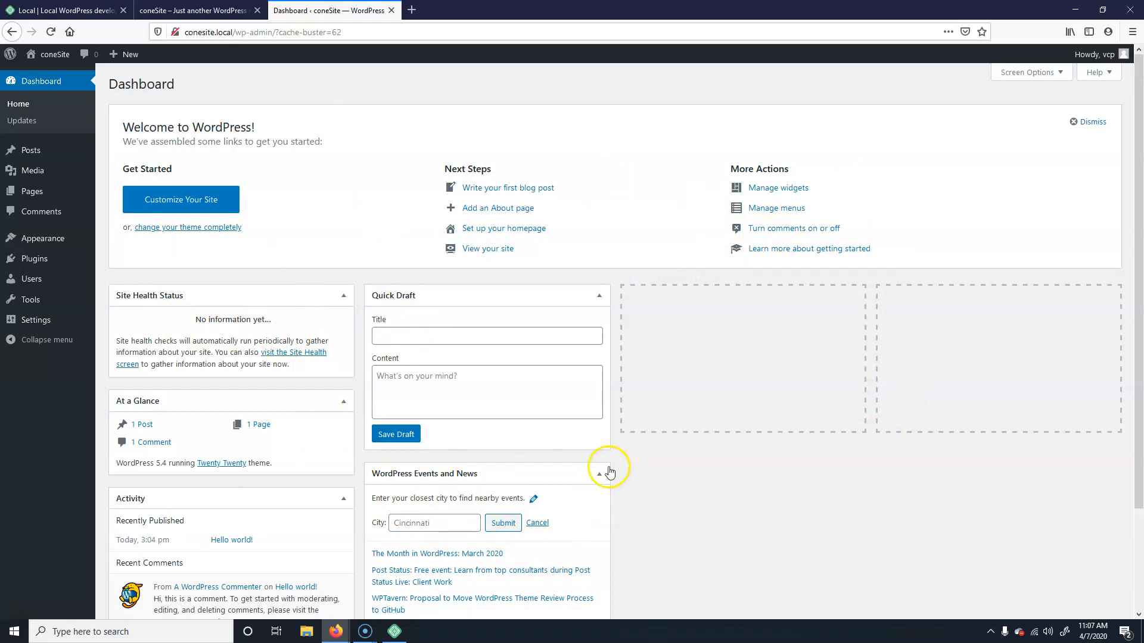
{"action": "scroll", "coordinate": [237, 518], "scroll_direction": "down", "scroll_amount": 2}
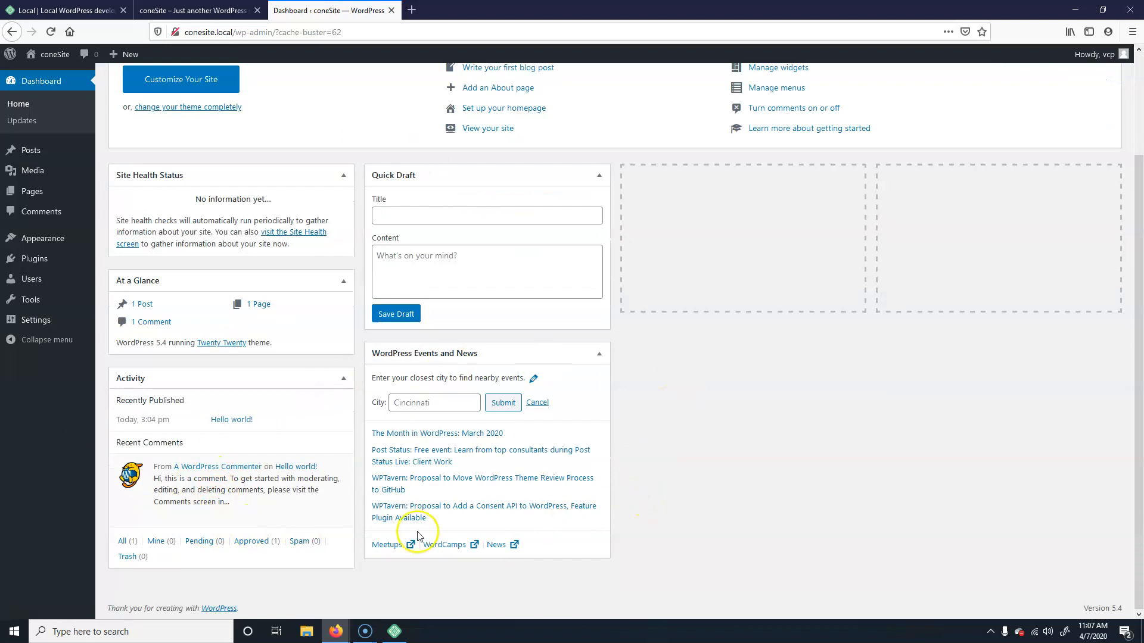
{"action": "scroll", "coordinate": [644, 410], "scroll_direction": "up", "scroll_amount": 2}
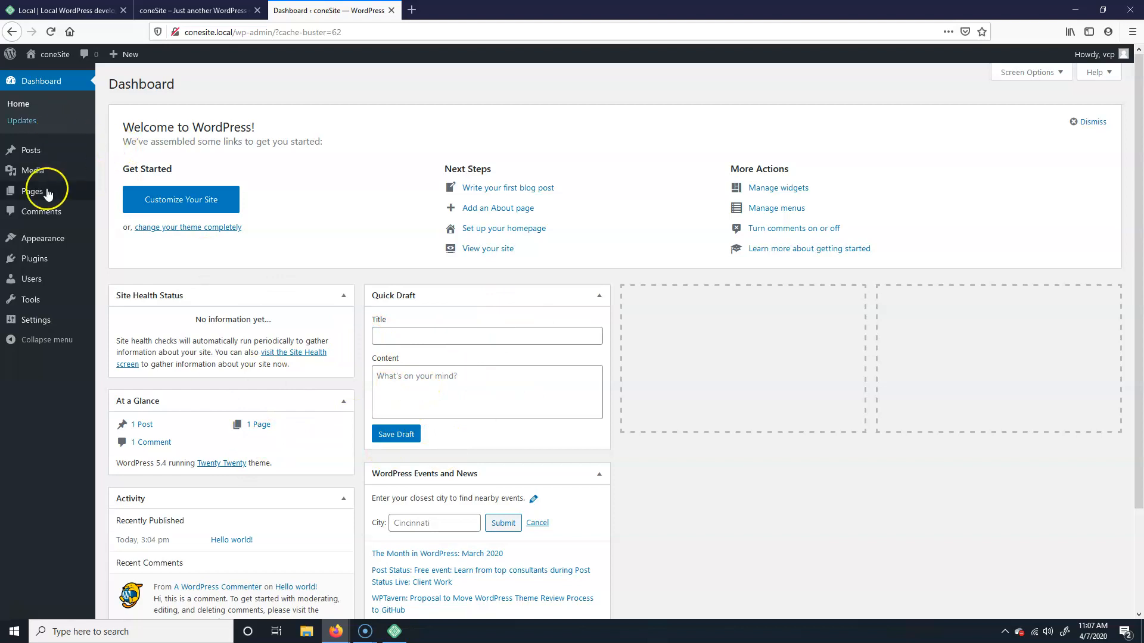
{"action": "mouse_move", "coordinate": [25, 149]}
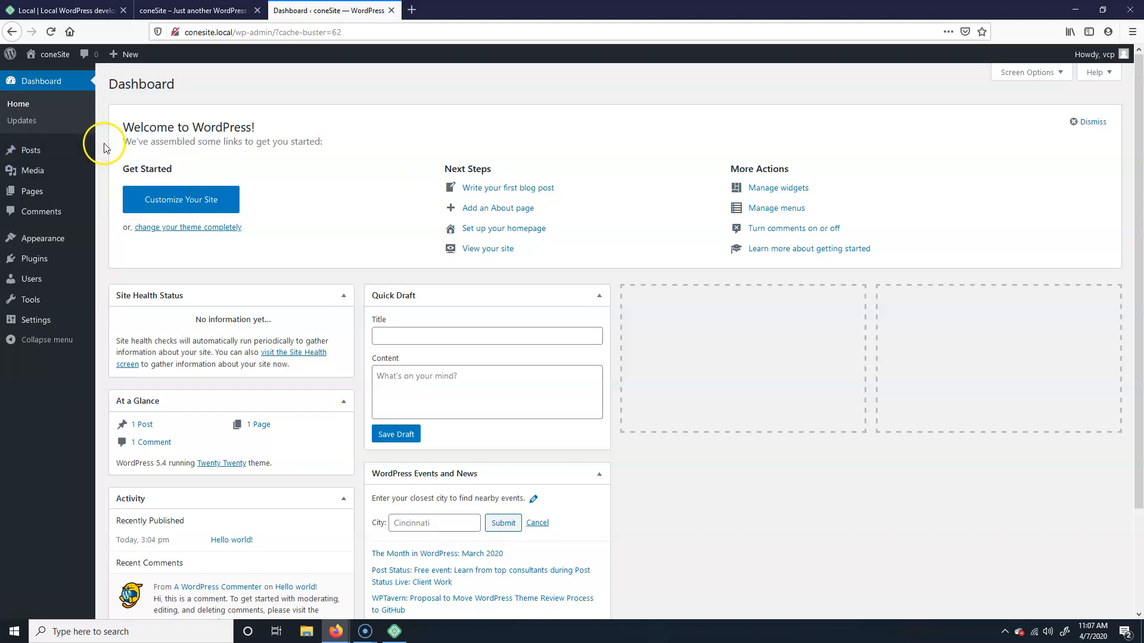
{"action": "left_click", "coordinate": [191, 11]}
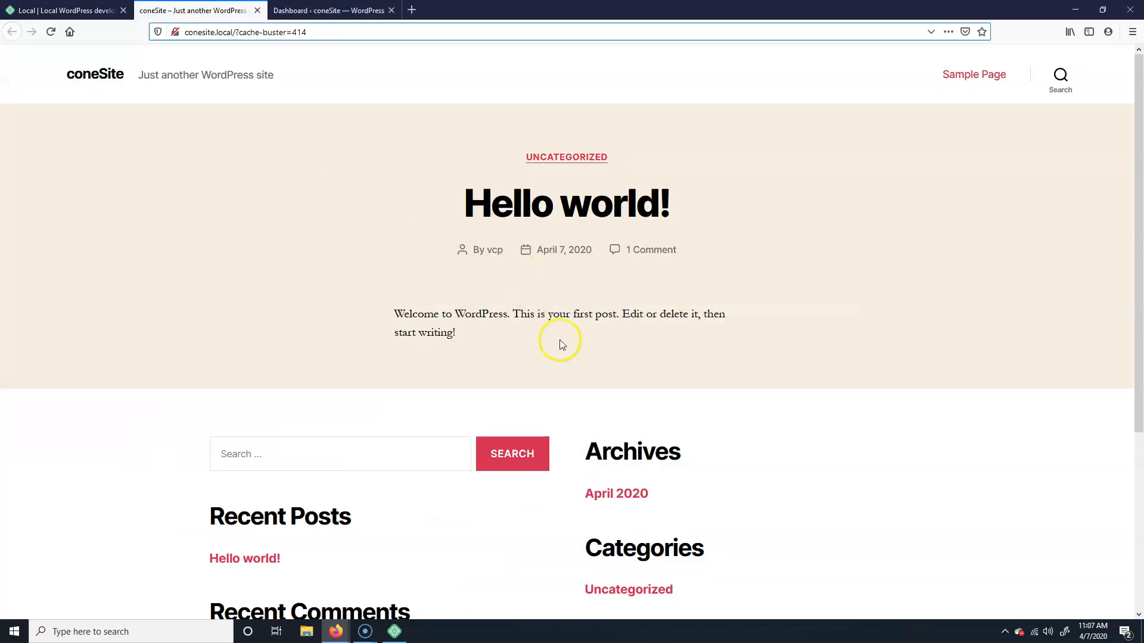
{"action": "scroll", "coordinate": [561, 342], "scroll_direction": "down", "scroll_amount": 5}
{"action": "scroll", "coordinate": [337, 255], "scroll_direction": "up", "scroll_amount": 3}
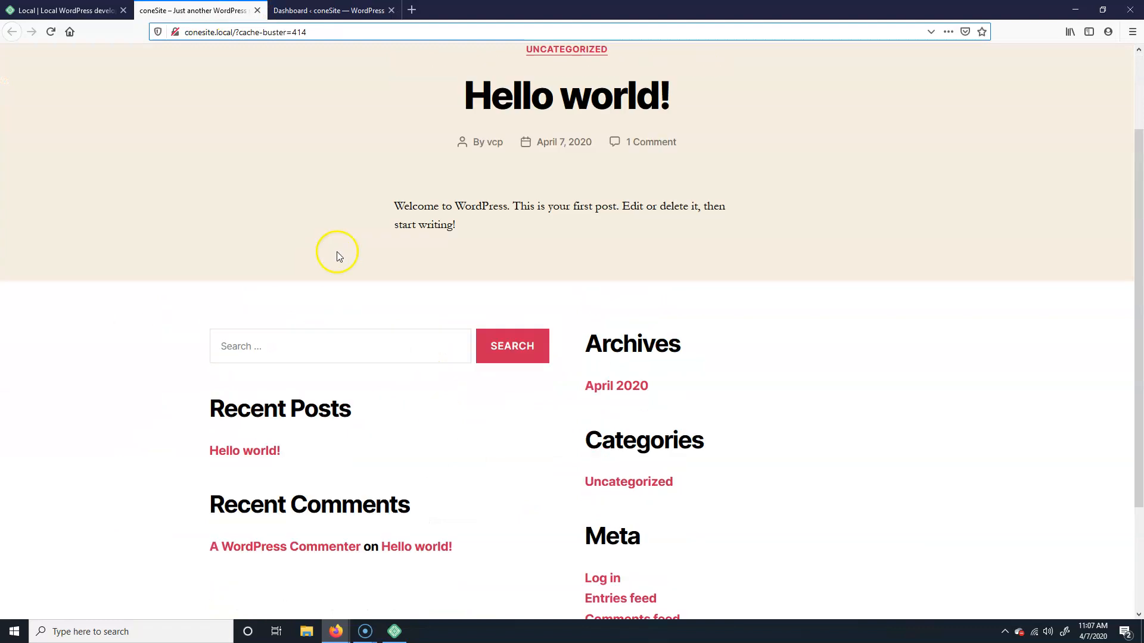
{"action": "left_click", "coordinate": [315, 11]}
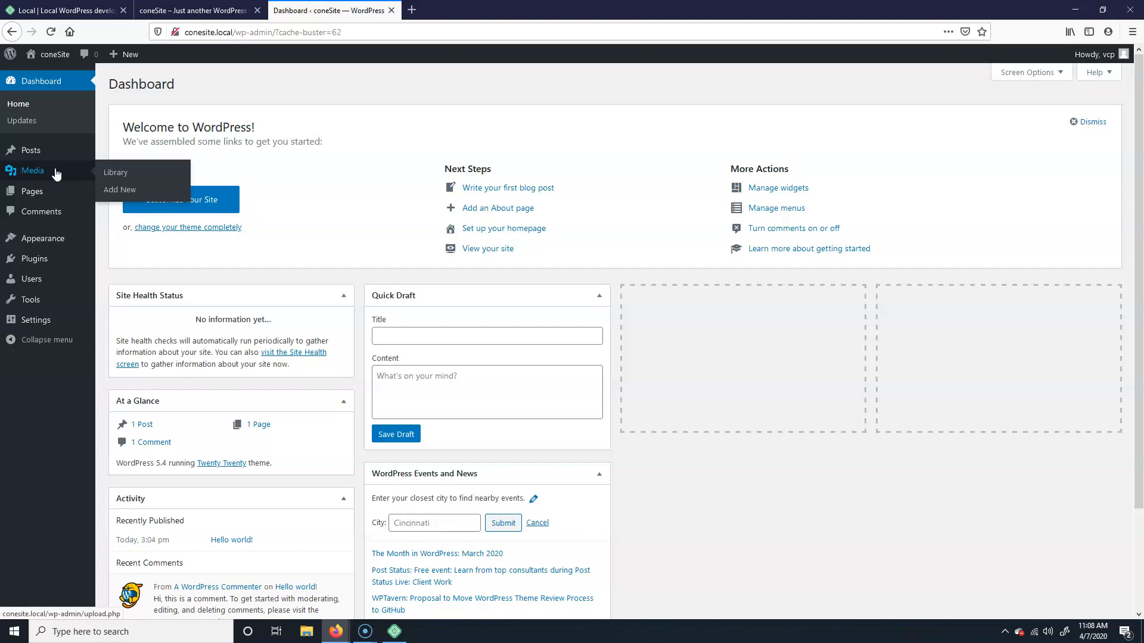
{"action": "mouse_move", "coordinate": [25, 200]}
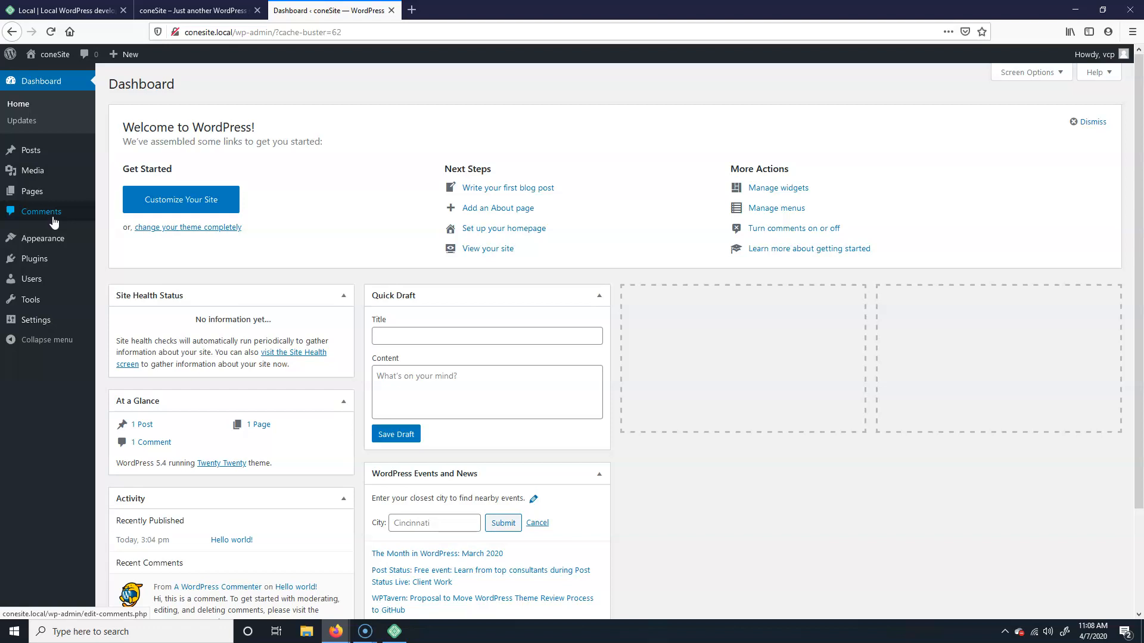
{"action": "left_click", "coordinate": [62, 212]}
{"action": "left_click", "coordinate": [42, 245]}
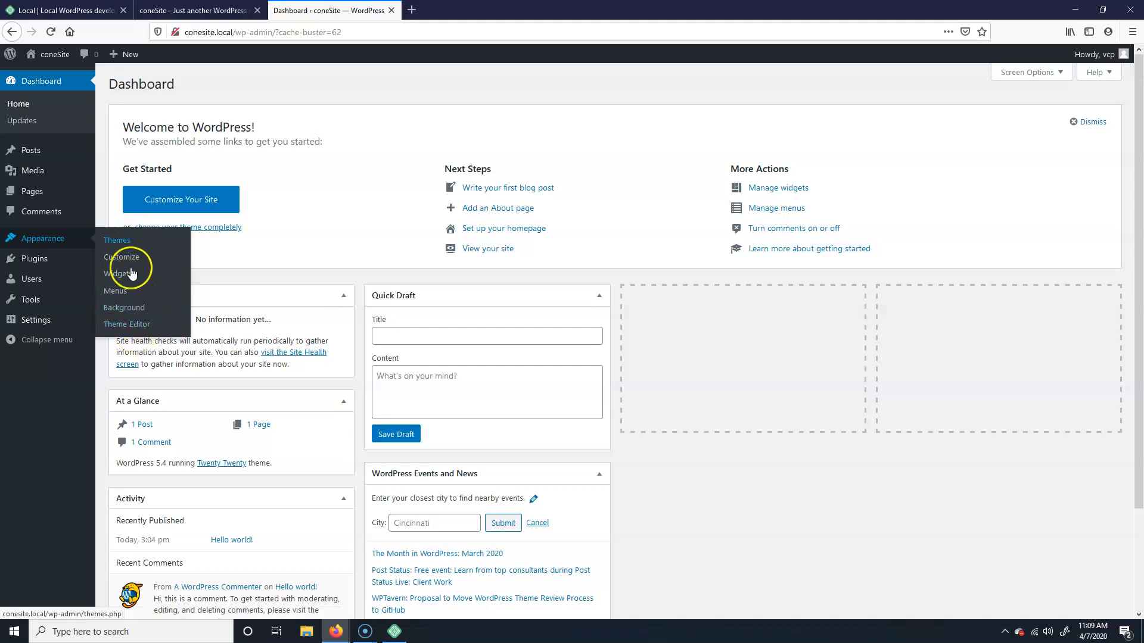
{"action": "mouse_move", "coordinate": [37, 260]}
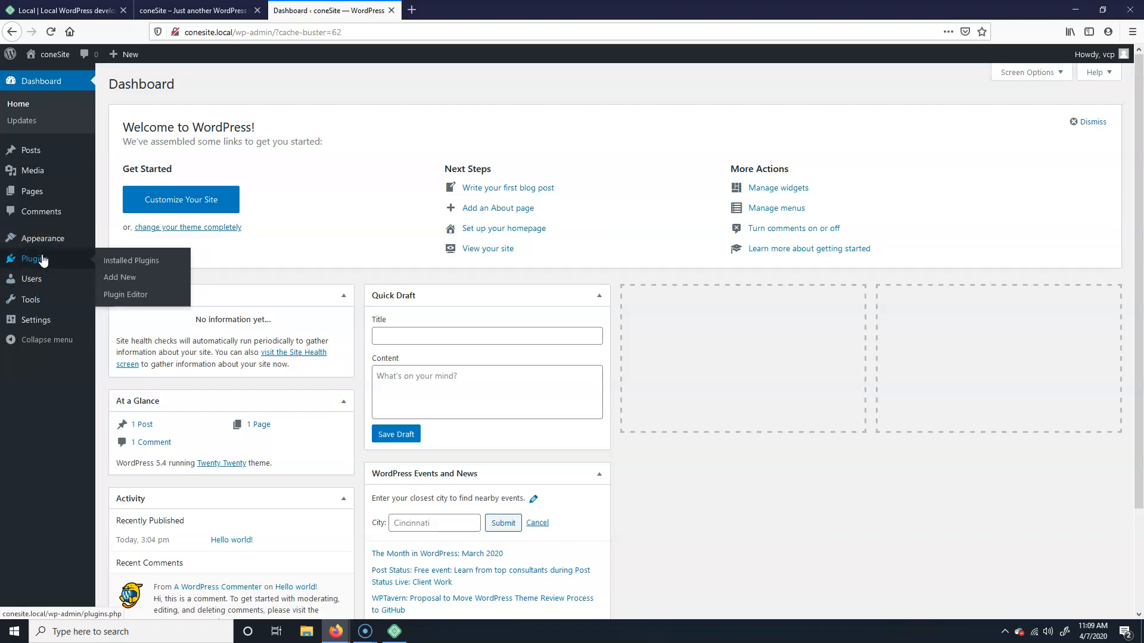
{"action": "mouse_move", "coordinate": [95, 237]}
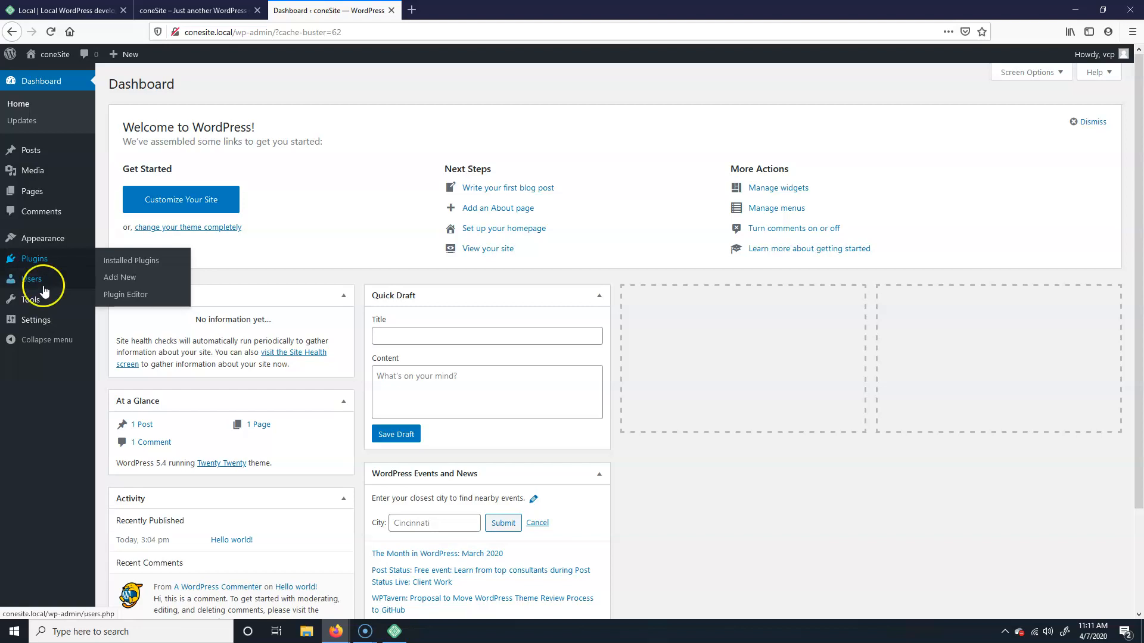
{"action": "left_click", "coordinate": [40, 283]}
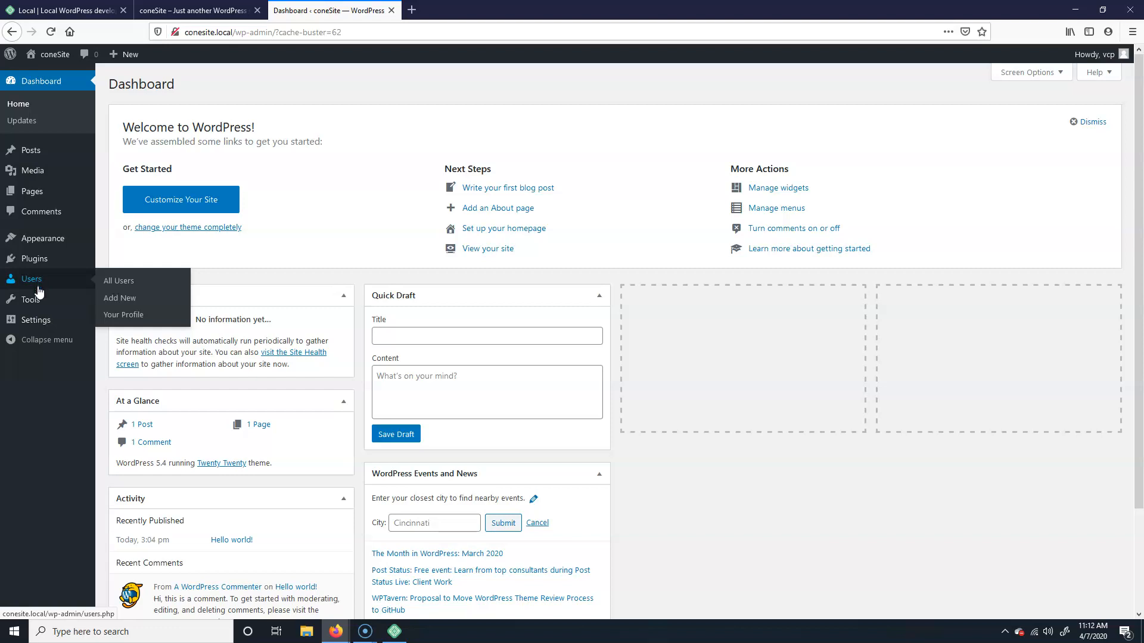
{"action": "left_click", "coordinate": [33, 300]}
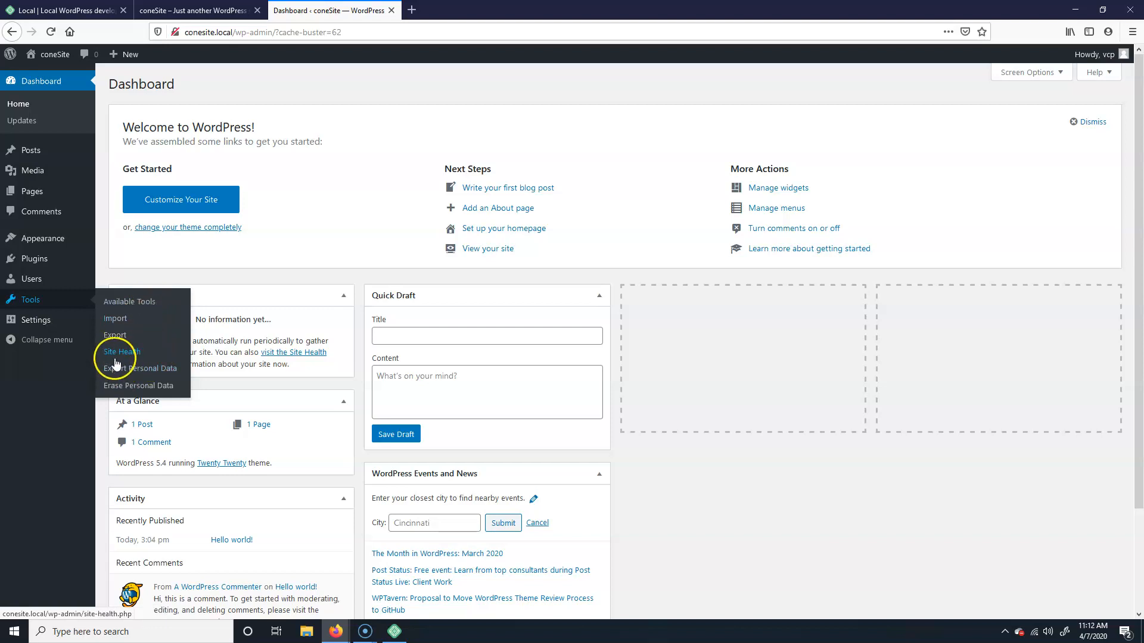
{"action": "mouse_move", "coordinate": [34, 320]}
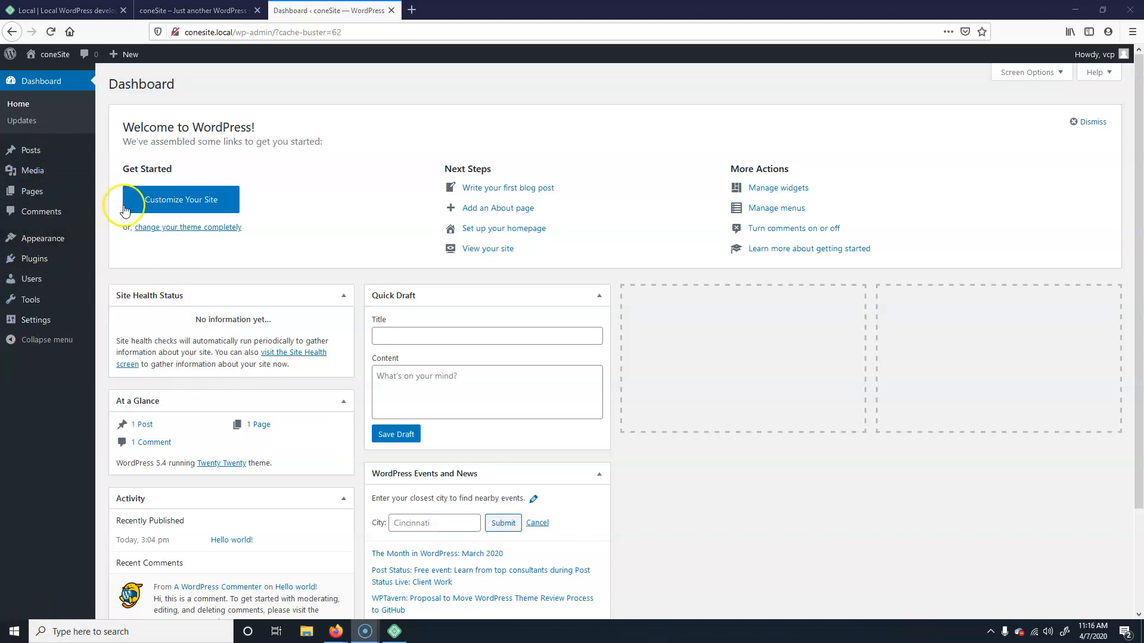
Step: Go to Appearance in the admin sidebar to see the installed themes
{"action": "left_click", "coordinate": [37, 239]}
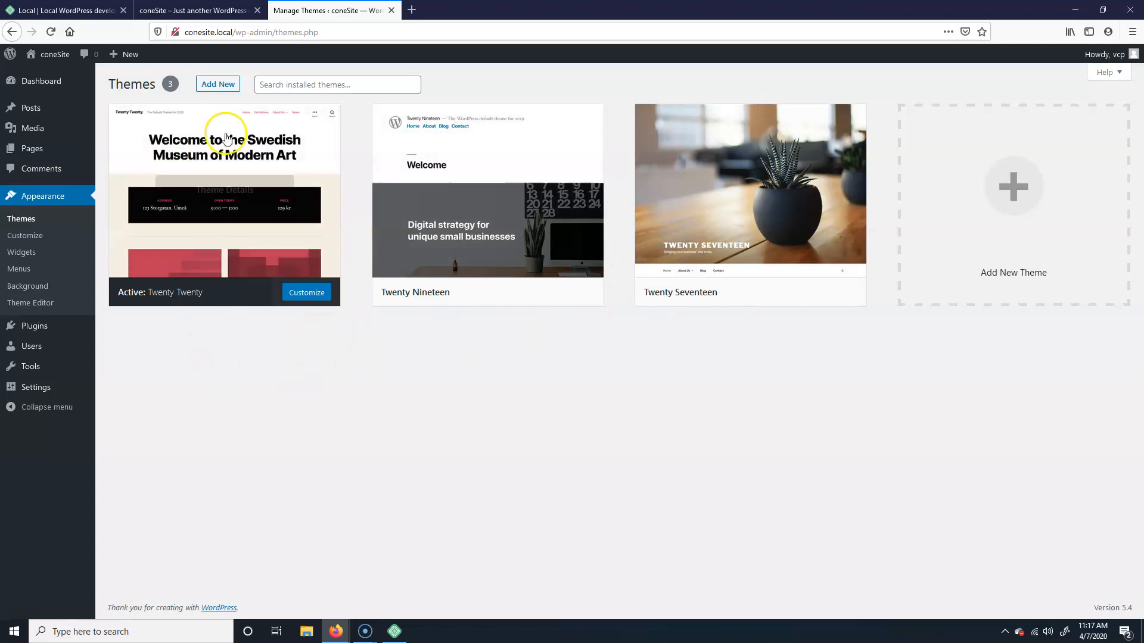
Step: Go to Add New themes and scroll through the Featured themes
{"action": "left_click", "coordinate": [220, 86]}
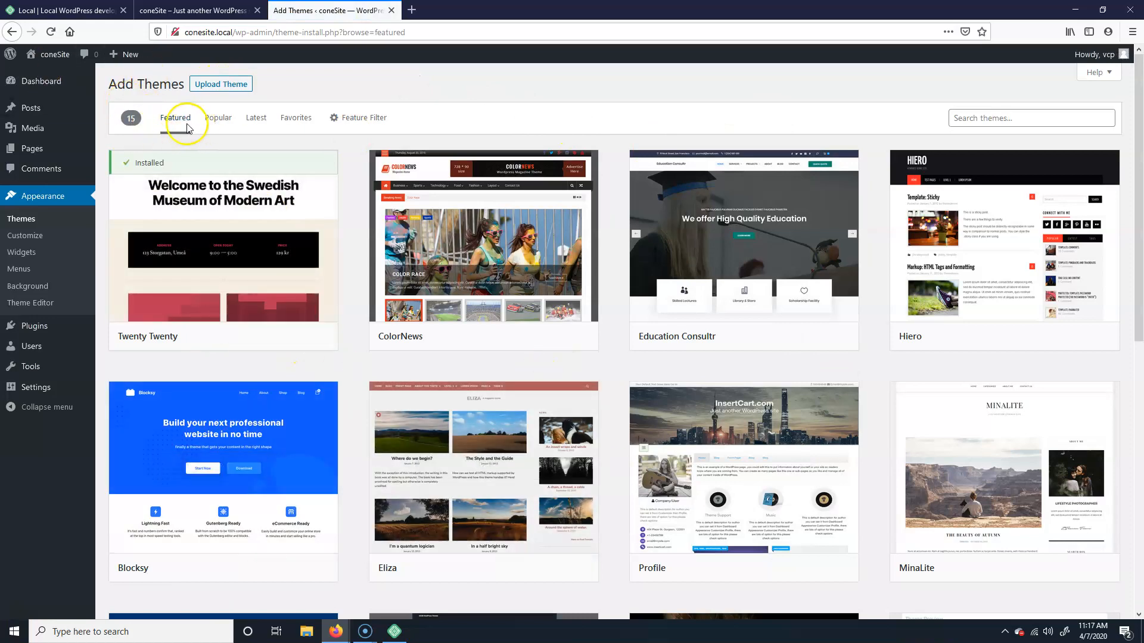
{"action": "scroll", "coordinate": [600, 293], "scroll_direction": "down", "scroll_amount": 3}
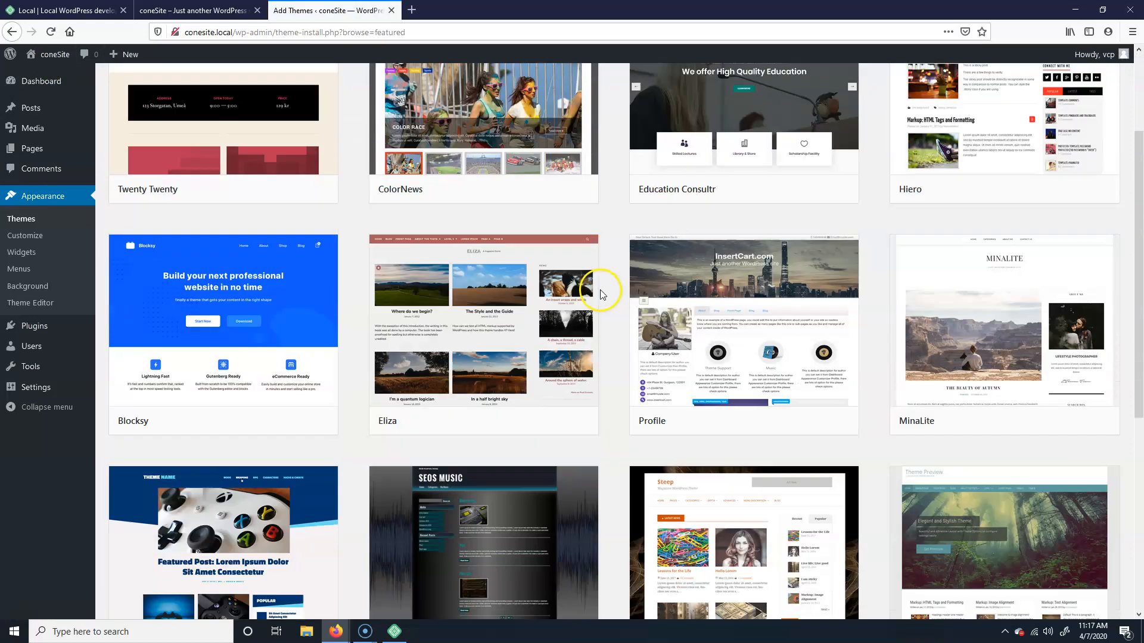
{"action": "scroll", "coordinate": [600, 290], "scroll_direction": "down", "scroll_amount": 7}
{"action": "scroll", "coordinate": [427, 322], "scroll_direction": "up", "scroll_amount": 3}
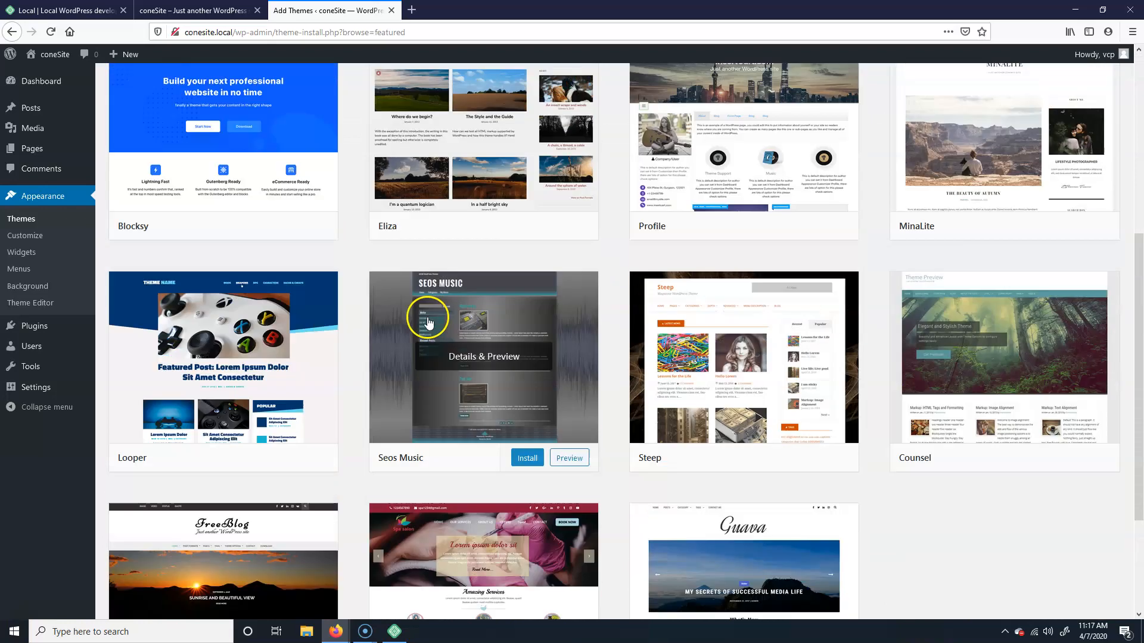
{"action": "scroll", "coordinate": [428, 321], "scroll_direction": "up", "scroll_amount": 6}
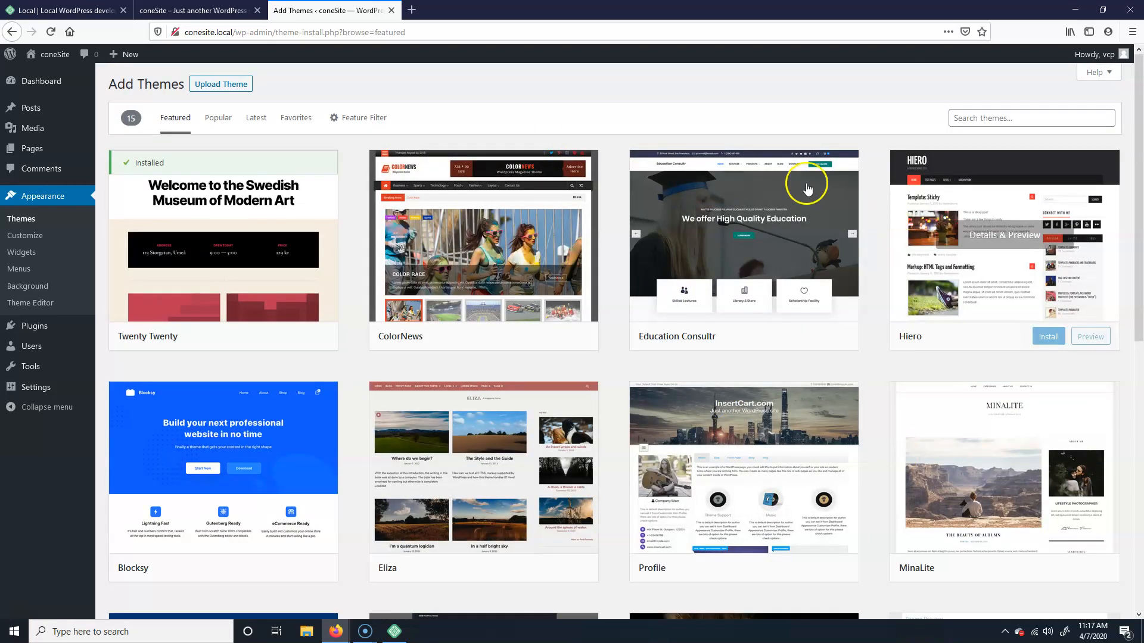
Step: Browse the Popular, Latest and Favorites tabs, then show the Feature Filter options
{"action": "left_click", "coordinate": [230, 132]}
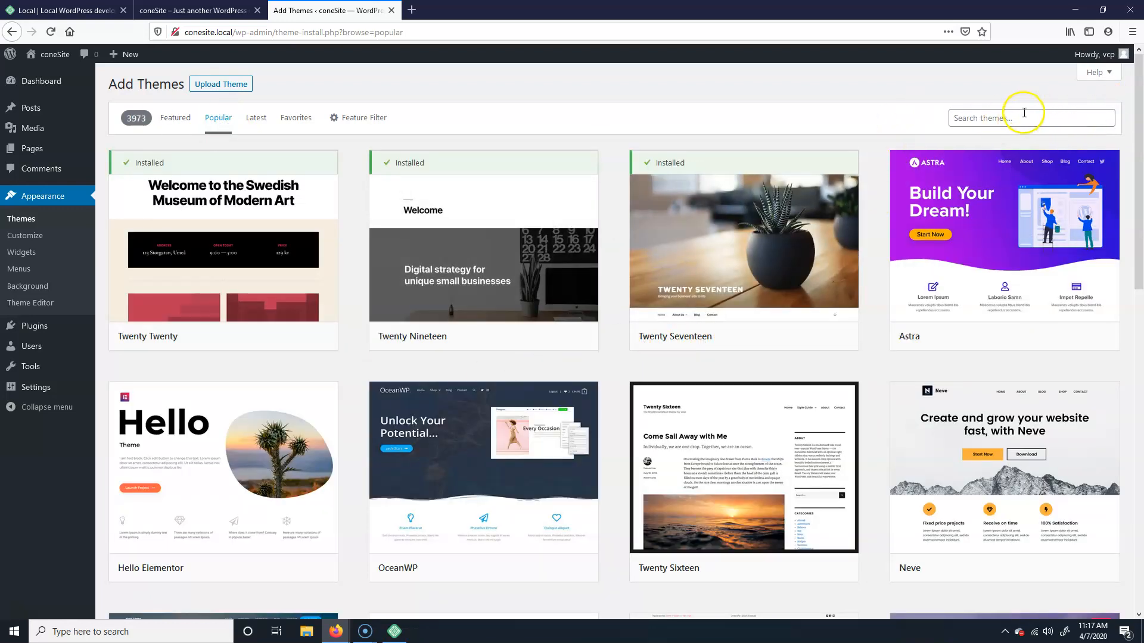
{"action": "left_click", "coordinate": [257, 116]}
{"action": "left_click", "coordinate": [293, 116]}
{"action": "left_click", "coordinate": [377, 119]}
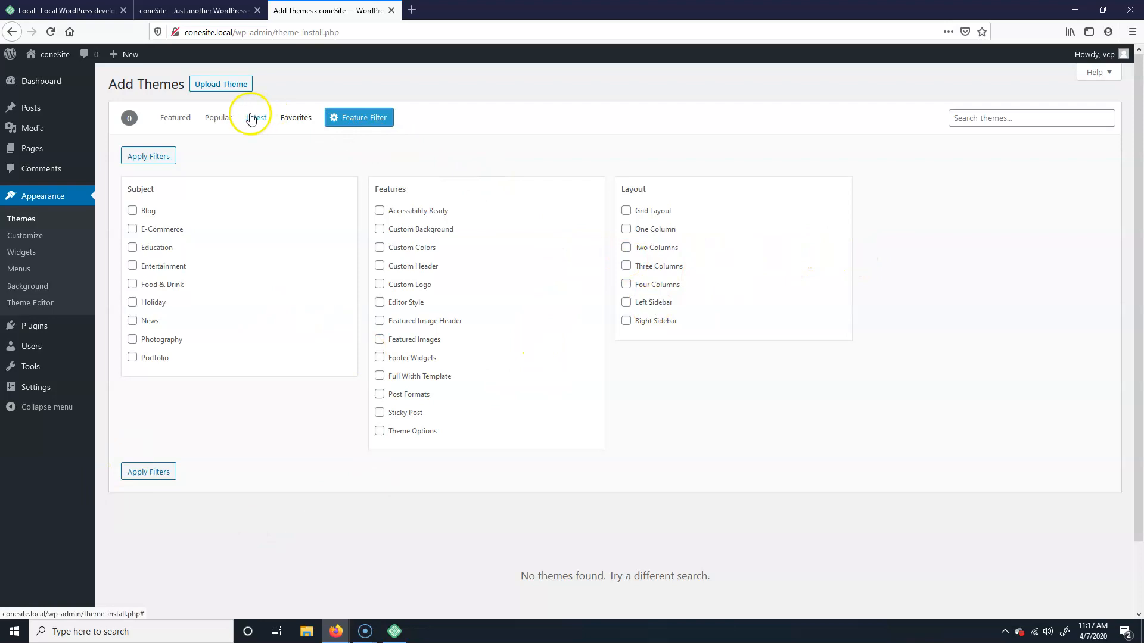
Step: Return to the Popular themes tab and scroll down to Shapely and GeneratePress
{"action": "left_click", "coordinate": [218, 117]}
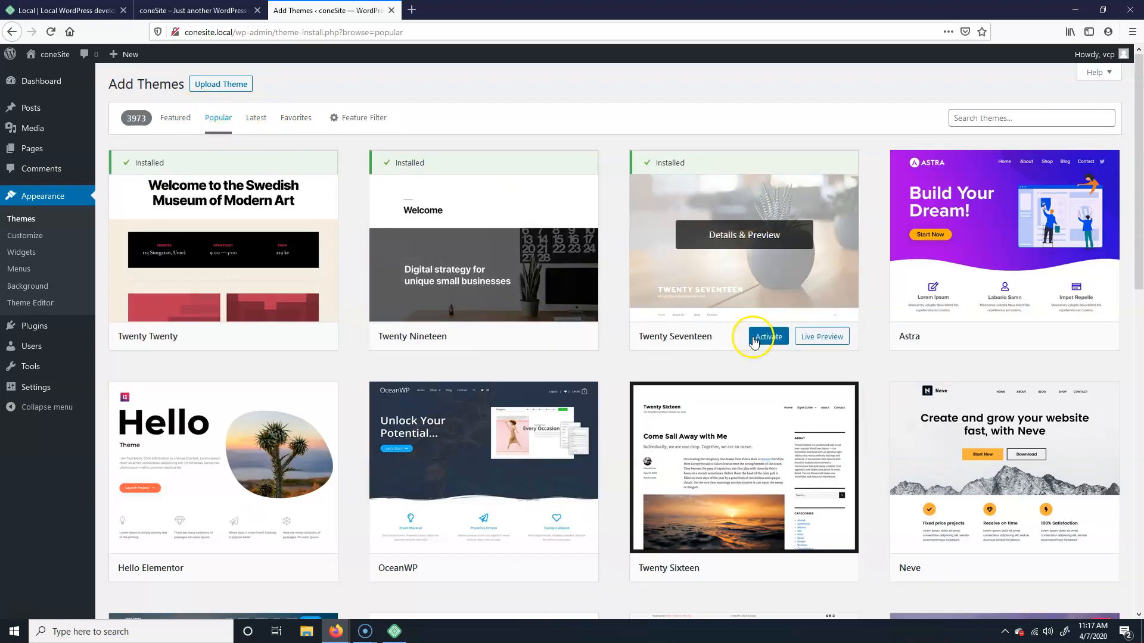
{"action": "scroll", "coordinate": [745, 343], "scroll_direction": "down", "scroll_amount": 5}
{"action": "scroll", "coordinate": [697, 369], "scroll_direction": "down", "scroll_amount": 4}
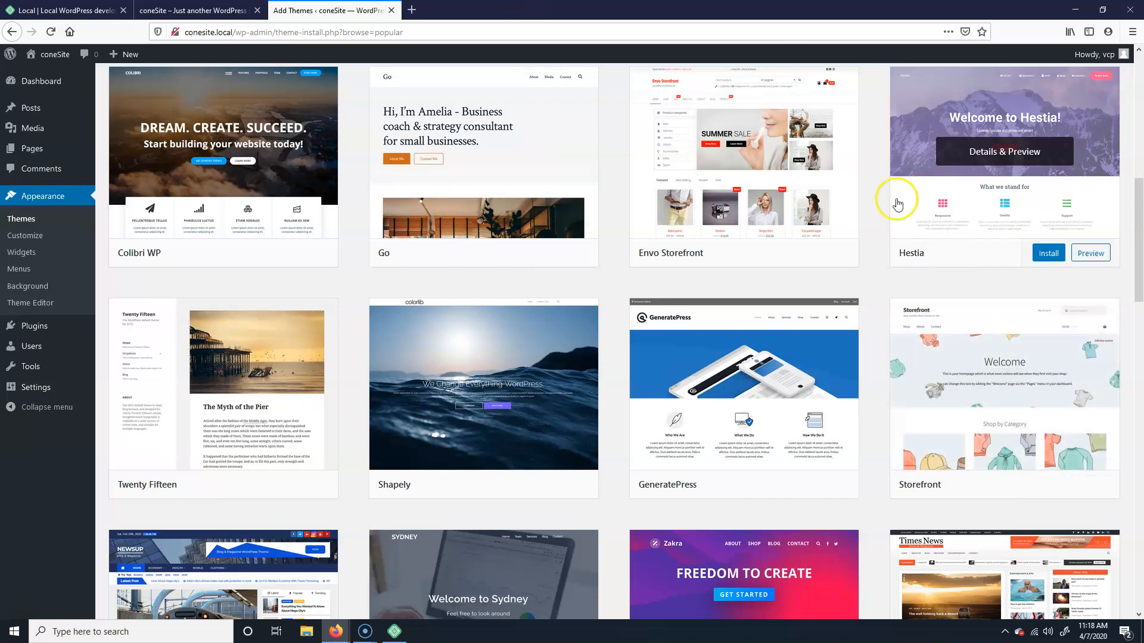
{"action": "scroll", "coordinate": [814, 509], "scroll_direction": "down", "scroll_amount": 5}
{"action": "scroll", "coordinate": [784, 504], "scroll_direction": "up", "scroll_amount": 5}
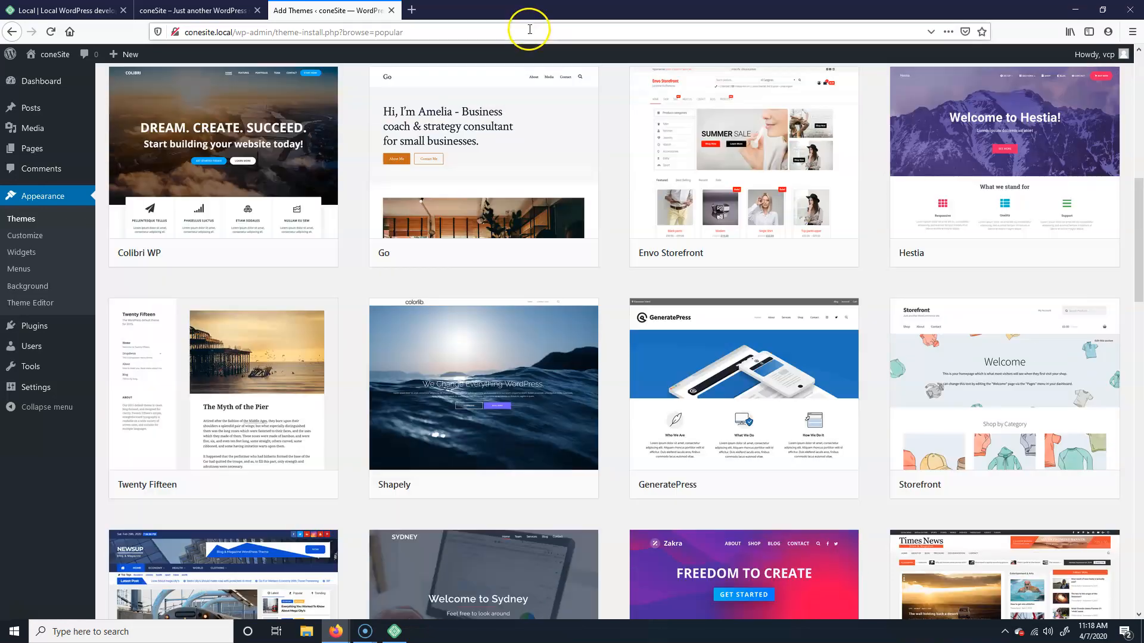
{"action": "scroll", "coordinate": [591, 260], "scroll_direction": "down", "scroll_amount": 2}
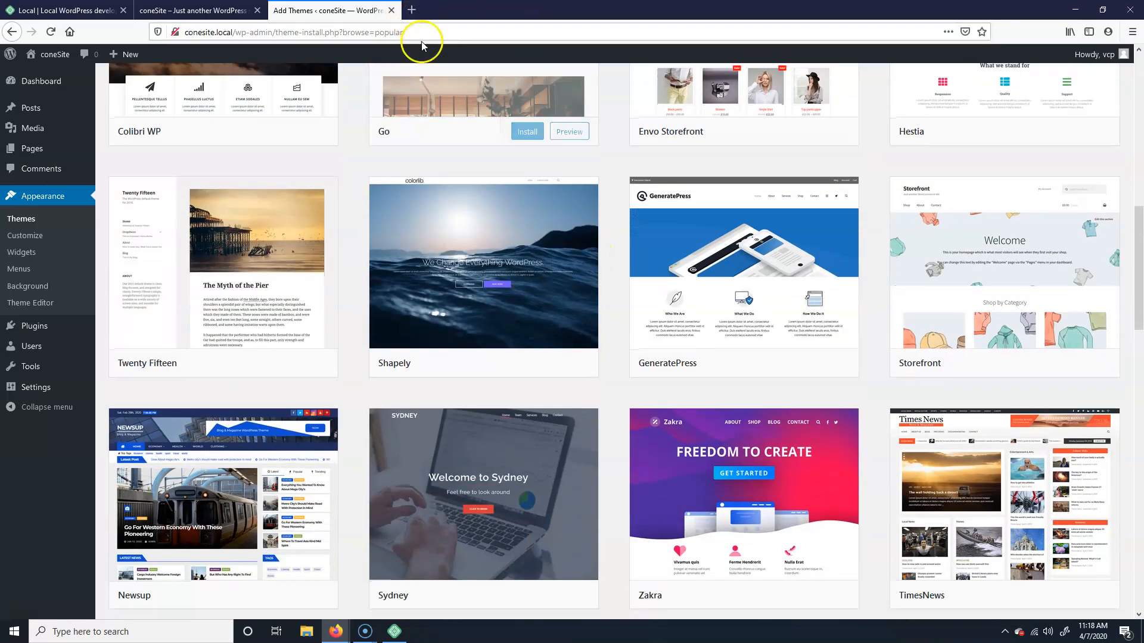
Step: Google 'free wordpress themes for graphic design portfolios' in a new tab and scroll to the ThemeGrill result
{"action": "left_click", "coordinate": [411, 10]}
{"action": "left_click", "coordinate": [468, 100]}
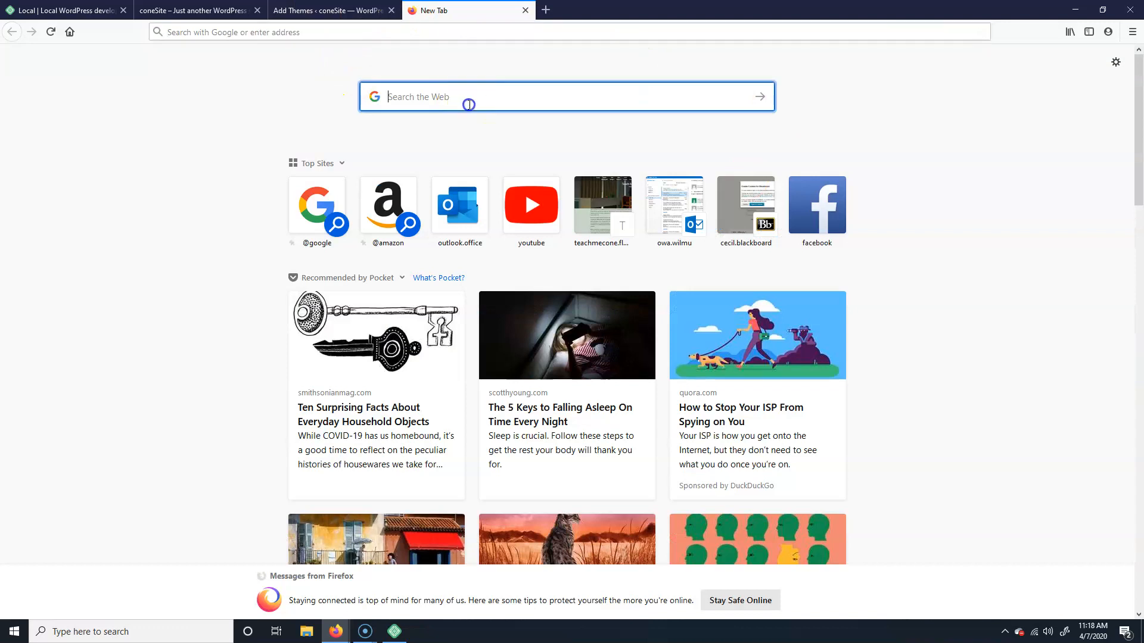
{"action": "type", "text": "f"}
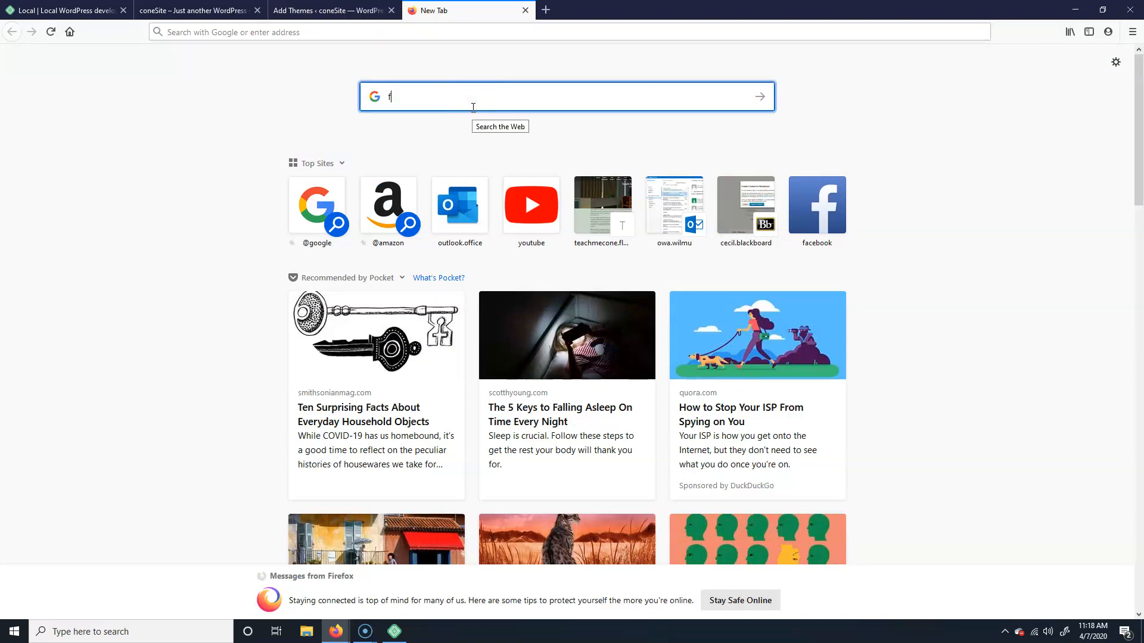
{"action": "type", "text": "ree word"}
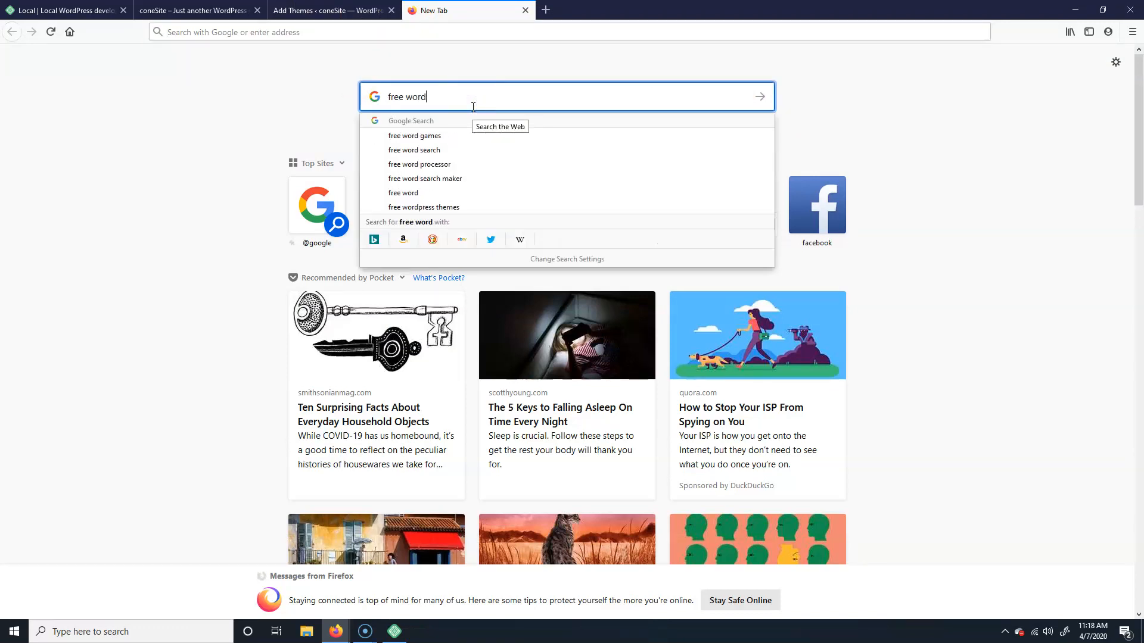
{"action": "type", "text": "press themes for graphic des"}
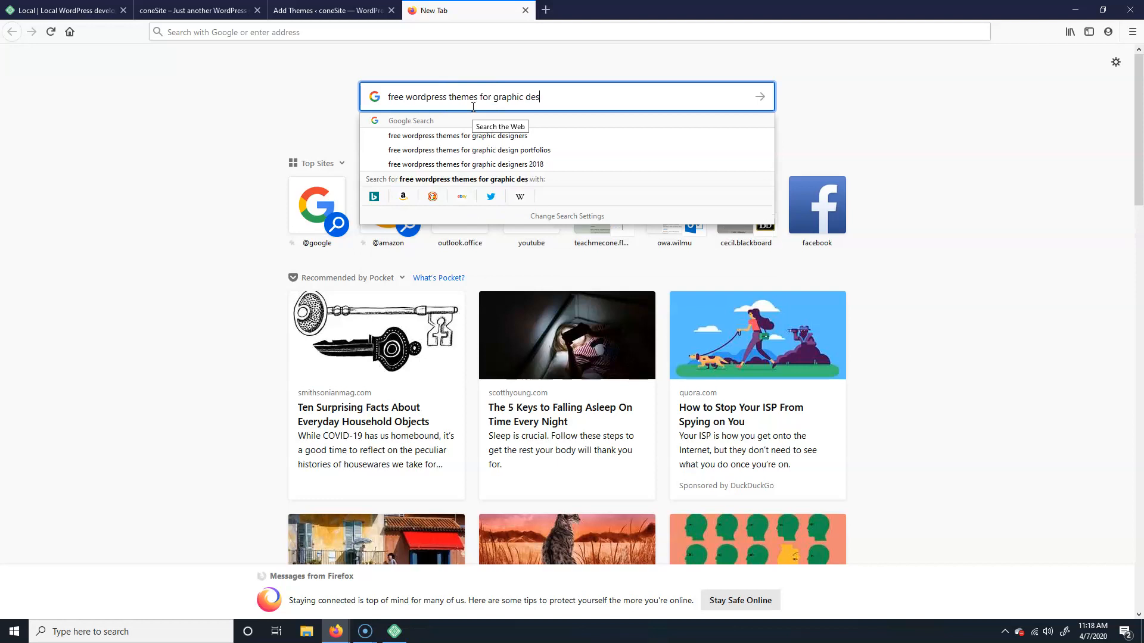
{"action": "key", "text": "Down"}
{"action": "key", "text": "Down"}
{"action": "key", "text": "Return"}
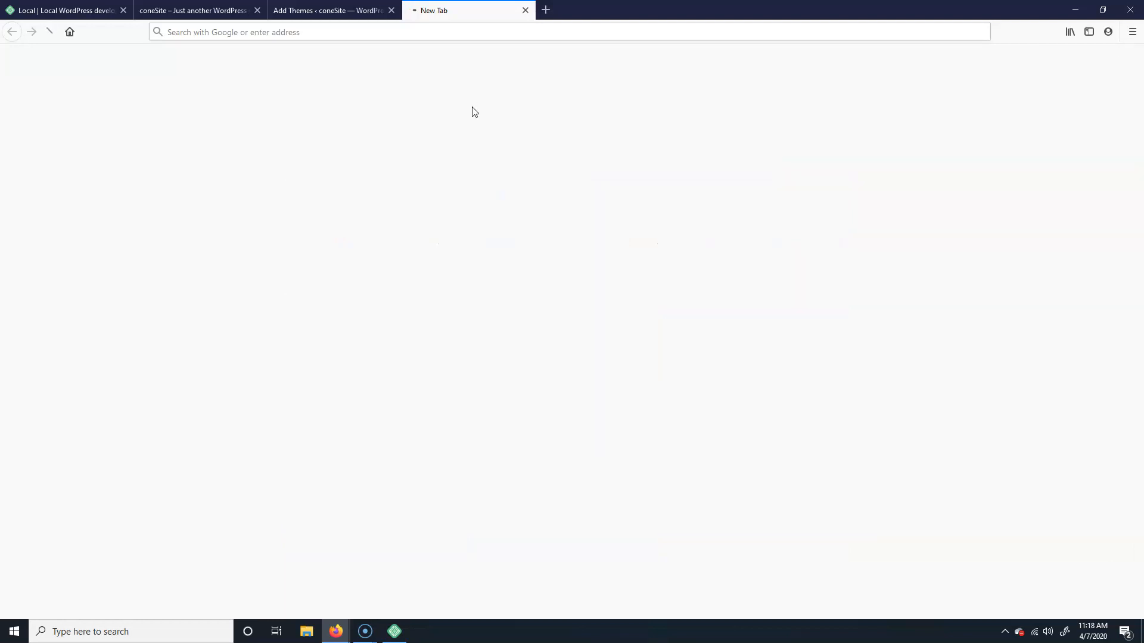
{"action": "scroll", "coordinate": [117, 391], "scroll_direction": "down", "scroll_amount": 10}
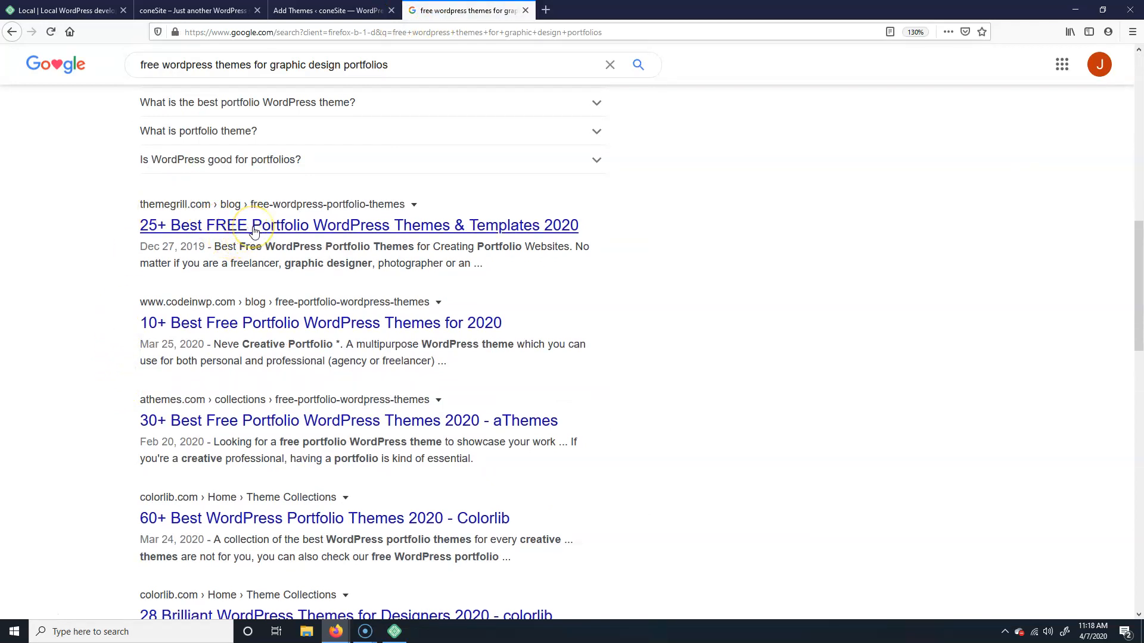
Step: Read ThemeGrill's 25+ free portfolio themes article down to RT Portfolio, then return to Add Themes
{"action": "left_click", "coordinate": [338, 234]}
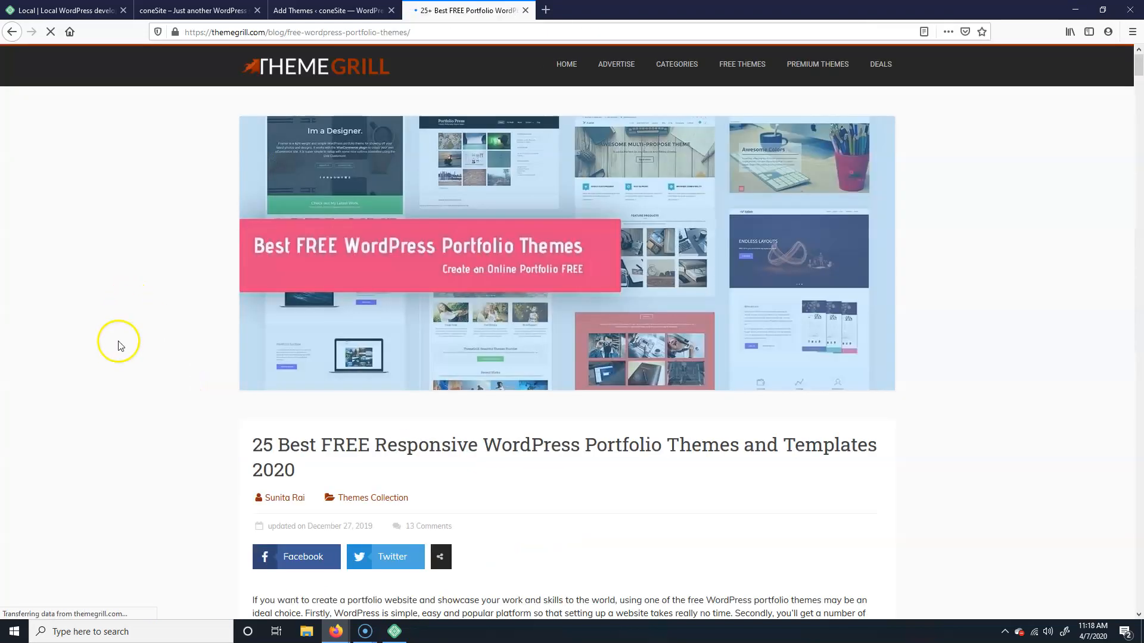
{"action": "scroll", "coordinate": [116, 334], "scroll_direction": "down", "scroll_amount": 15}
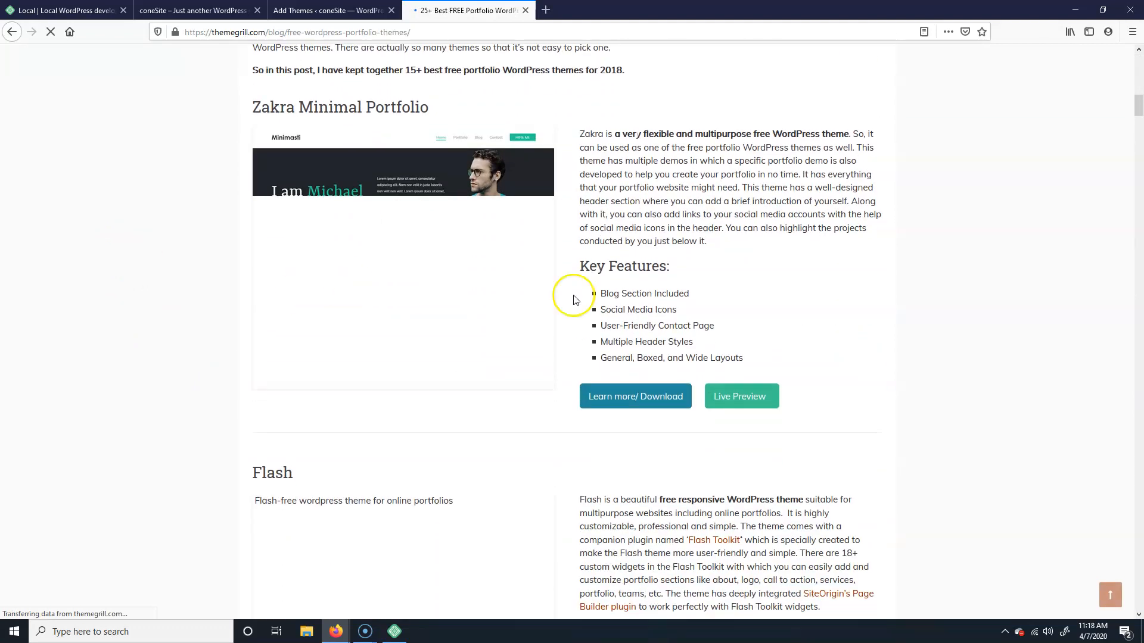
{"action": "scroll", "coordinate": [332, 281], "scroll_direction": "down", "scroll_amount": 5}
{"action": "scroll", "coordinate": [214, 314], "scroll_direction": "down", "scroll_amount": 9}
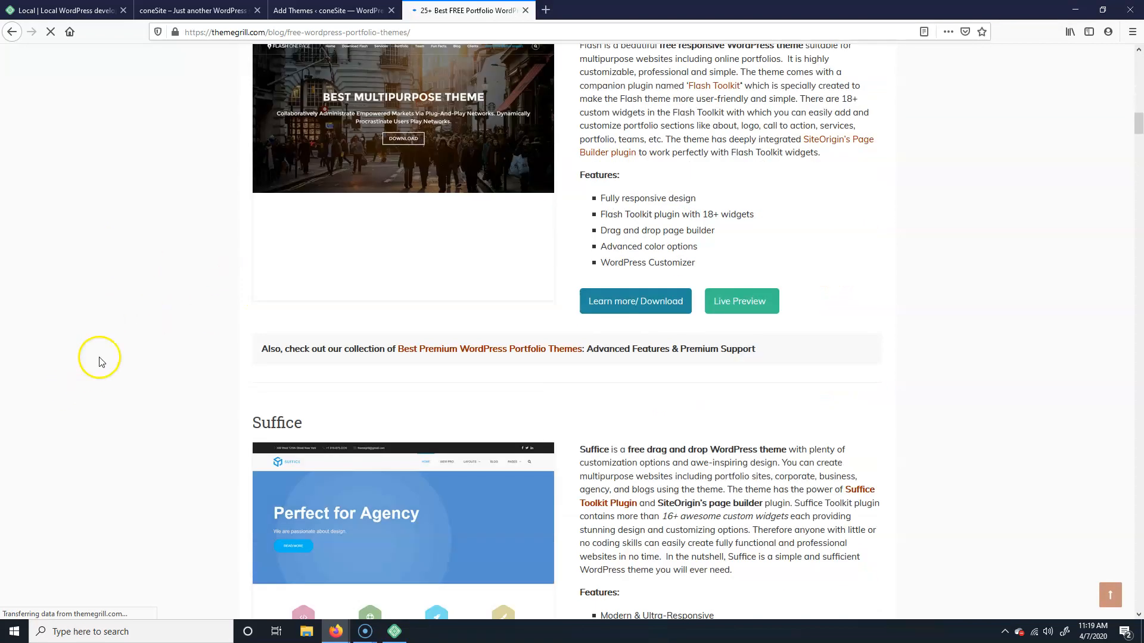
{"action": "scroll", "coordinate": [241, 345], "scroll_direction": "down", "scroll_amount": 2}
{"action": "scroll", "coordinate": [242, 346], "scroll_direction": "down", "scroll_amount": 3}
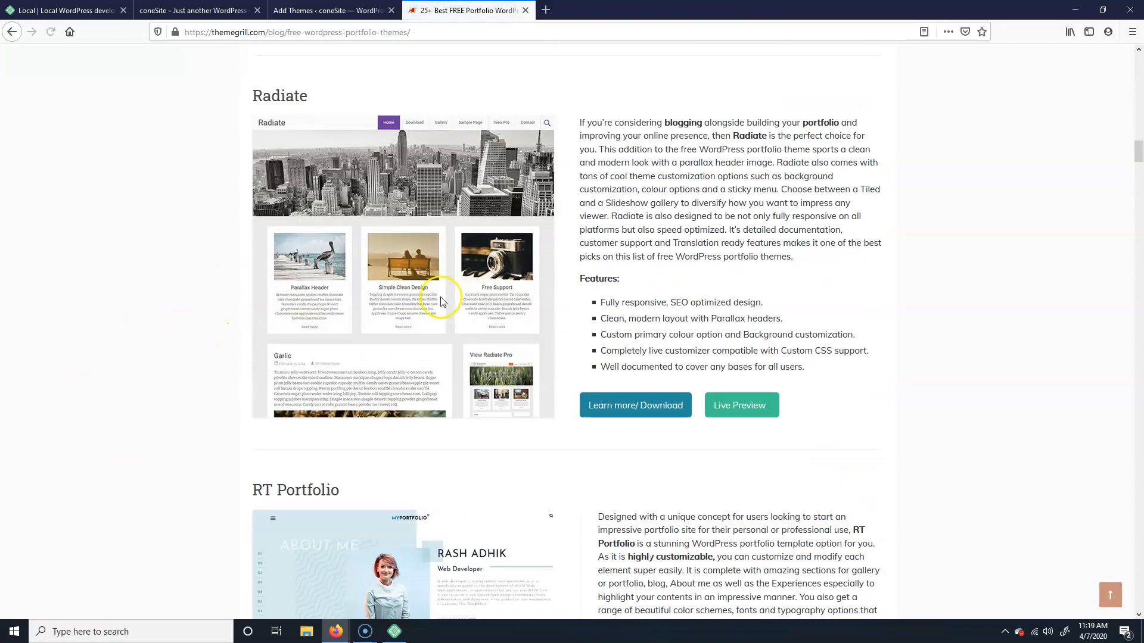
{"action": "scroll", "coordinate": [413, 493], "scroll_direction": "down", "scroll_amount": 4}
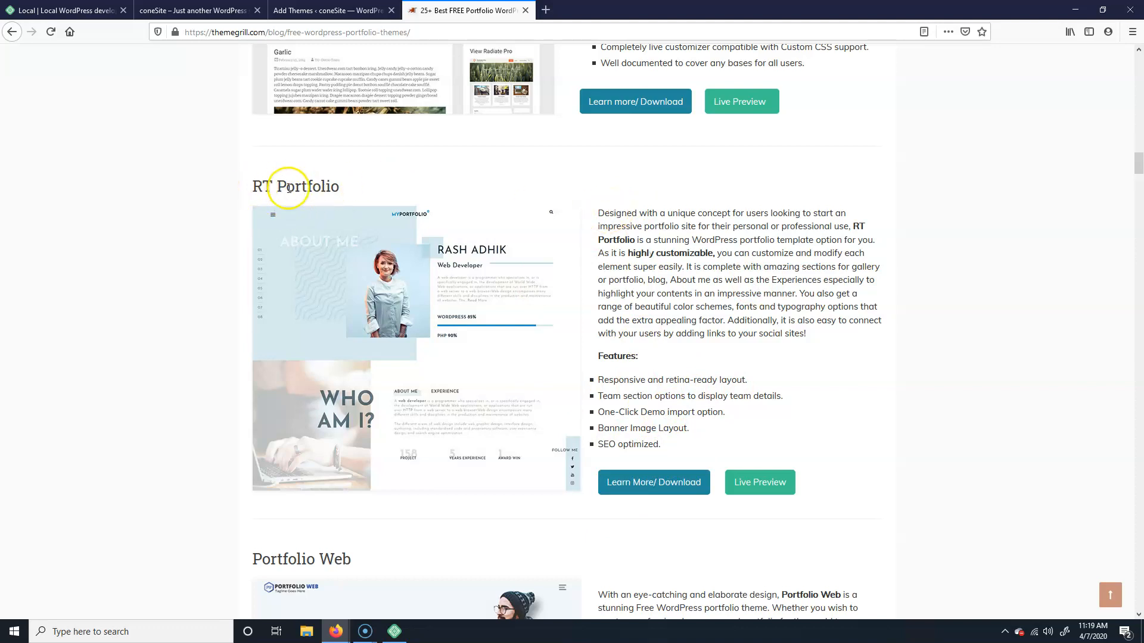
{"action": "left_click", "coordinate": [352, 10]}
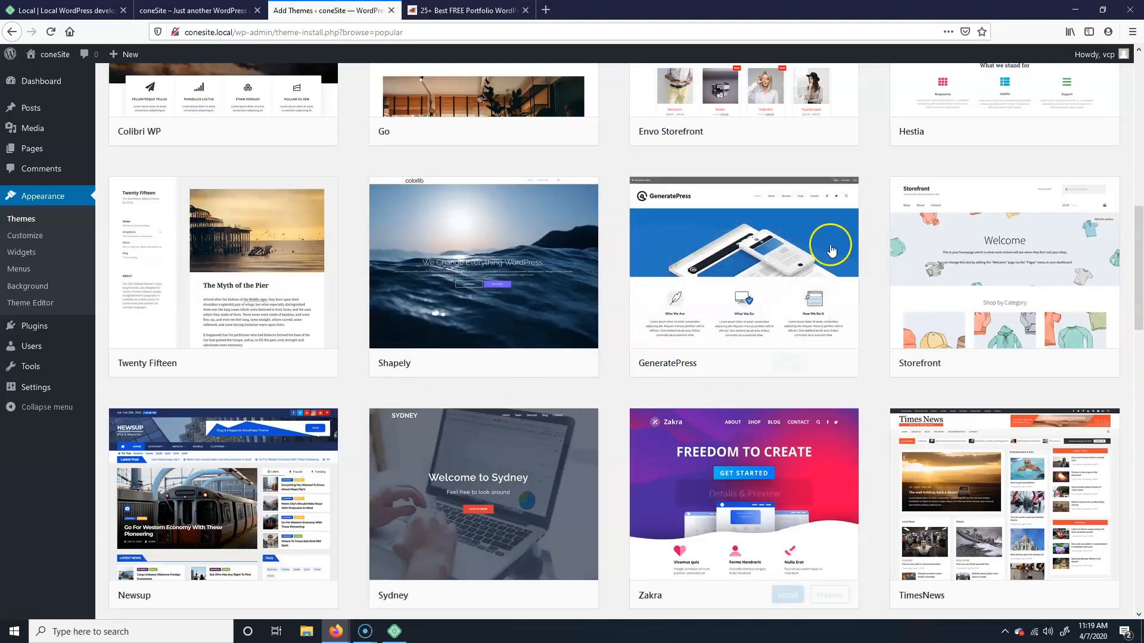
Step: Install the Shapely theme from the WordPress Add Themes page
{"action": "left_click", "coordinate": [477, 10]}
{"action": "left_click", "coordinate": [339, 6]}
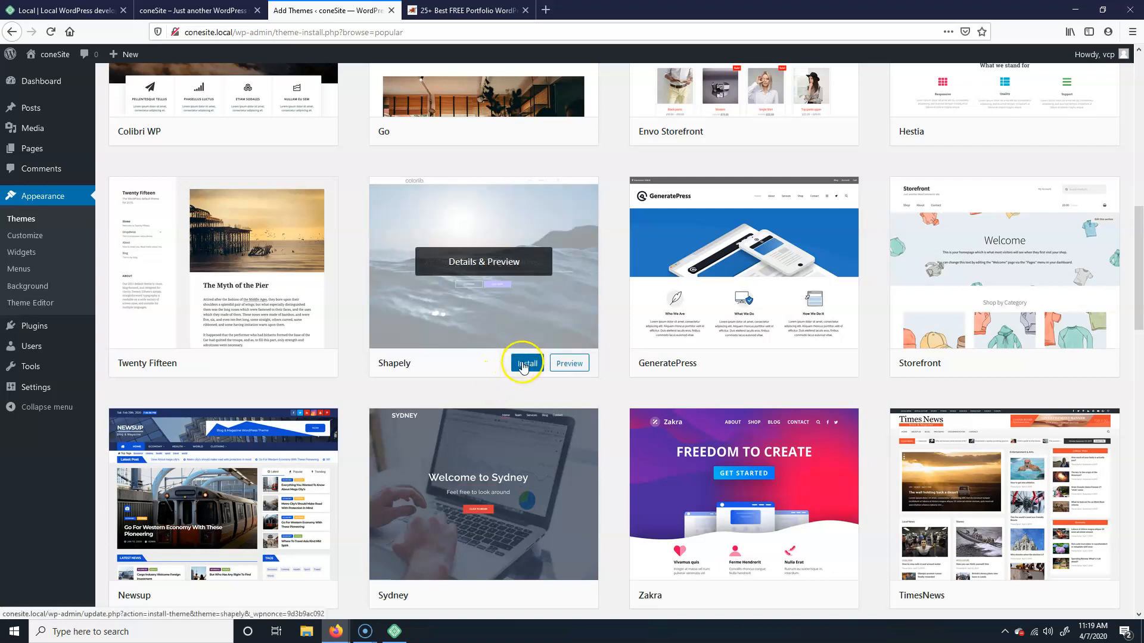
{"action": "left_click", "coordinate": [525, 366]}
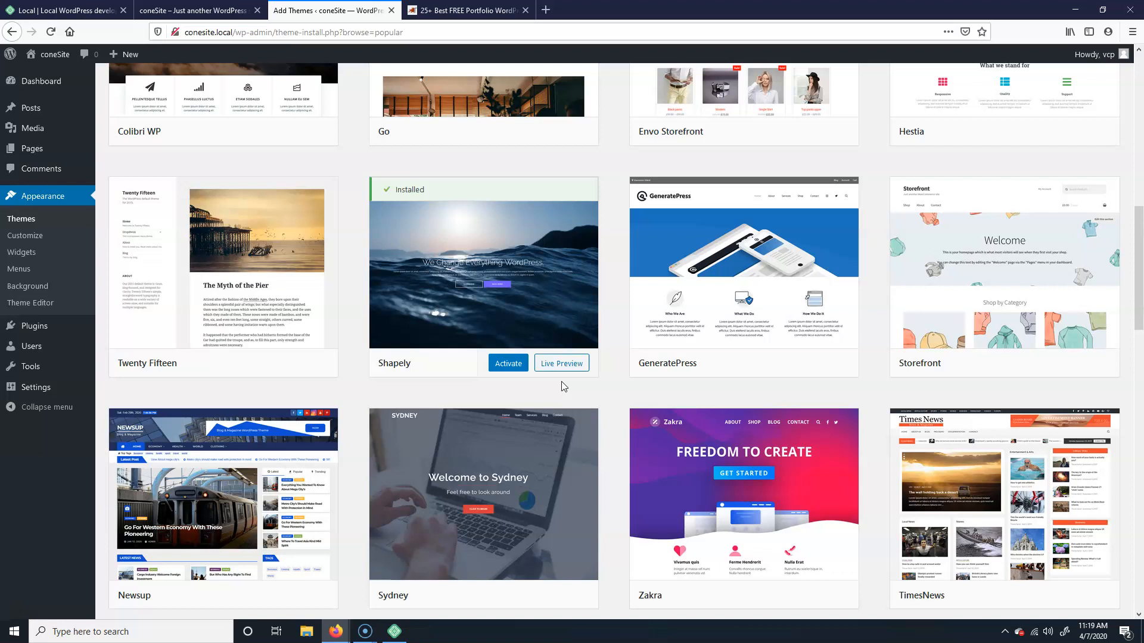
Step: Activate Shapely under Appearance > Themes, then bring the Local app forward
{"action": "left_click", "coordinate": [497, 361]}
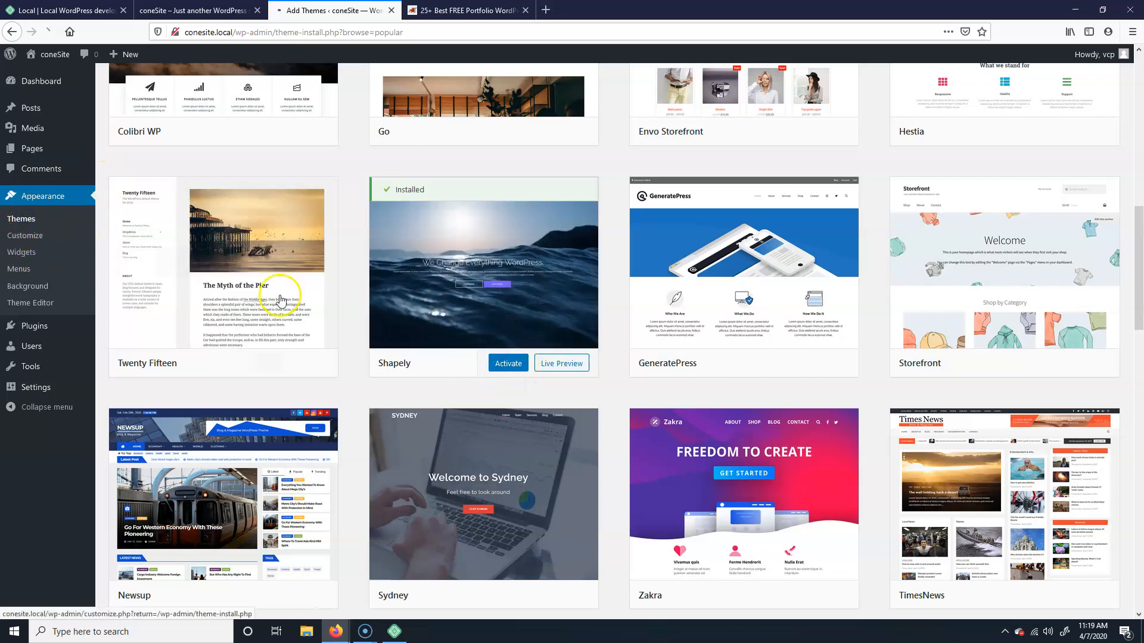
{"action": "left_click", "coordinate": [15, 222]}
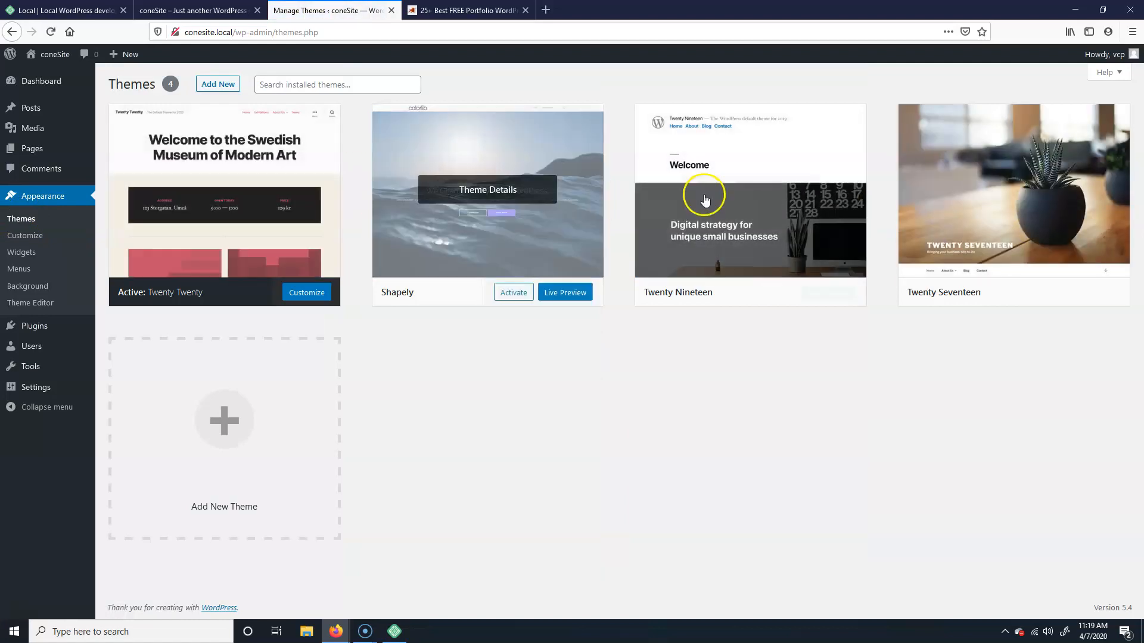
{"action": "left_click", "coordinate": [514, 294]}
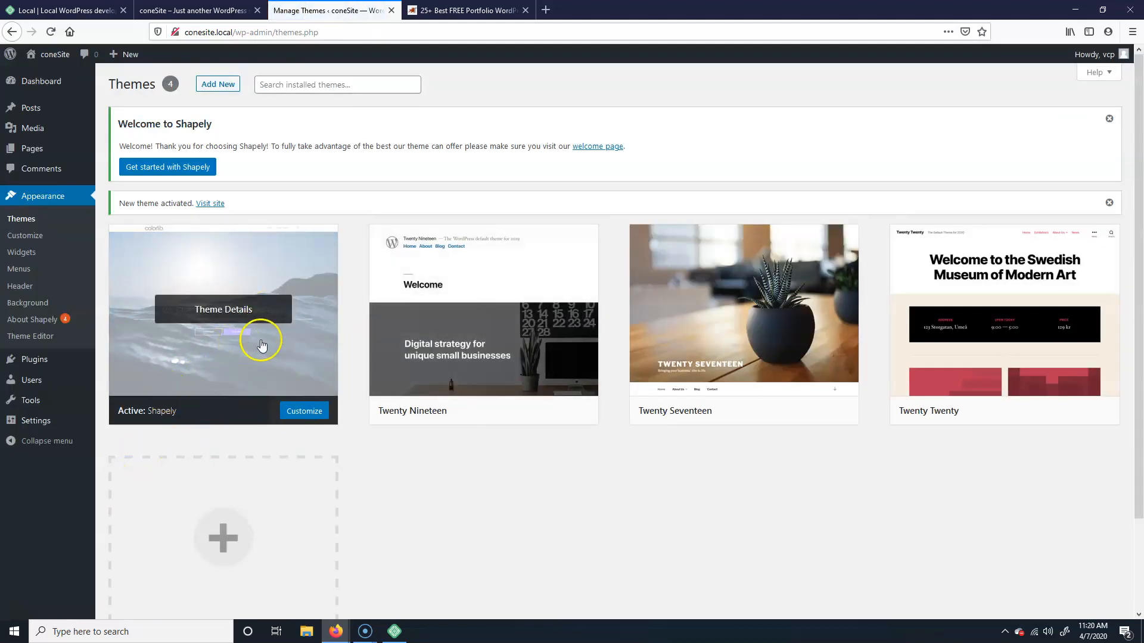
{"action": "left_click", "coordinate": [395, 632]}
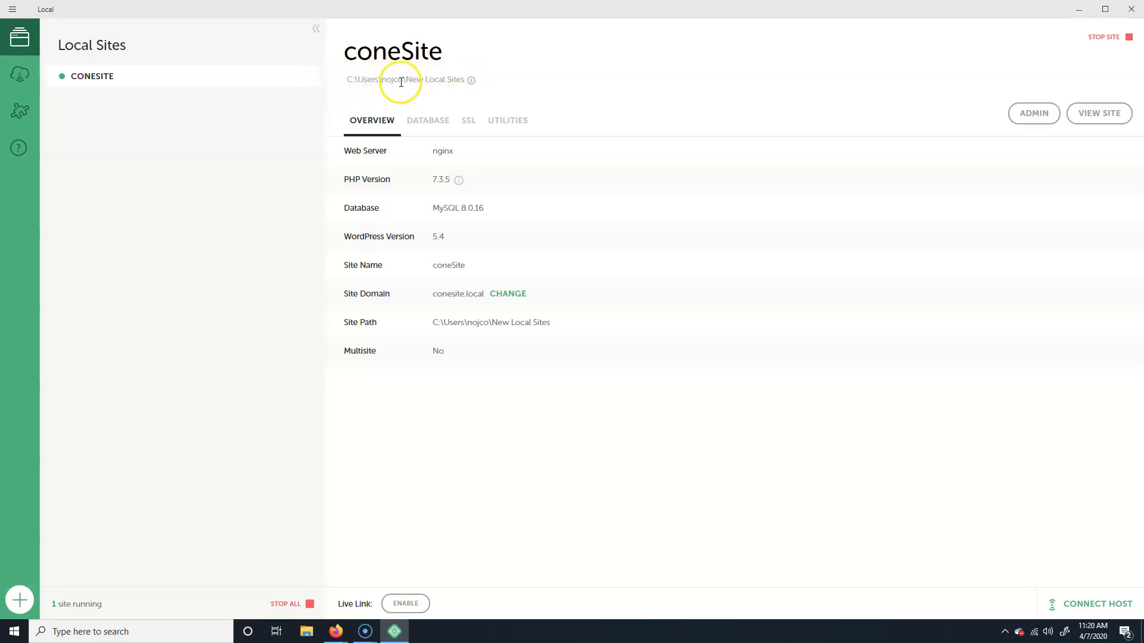
Step: Show coneSite's folder from Local and browse into New Local Sites > app > public
{"action": "right_click", "coordinate": [106, 75]}
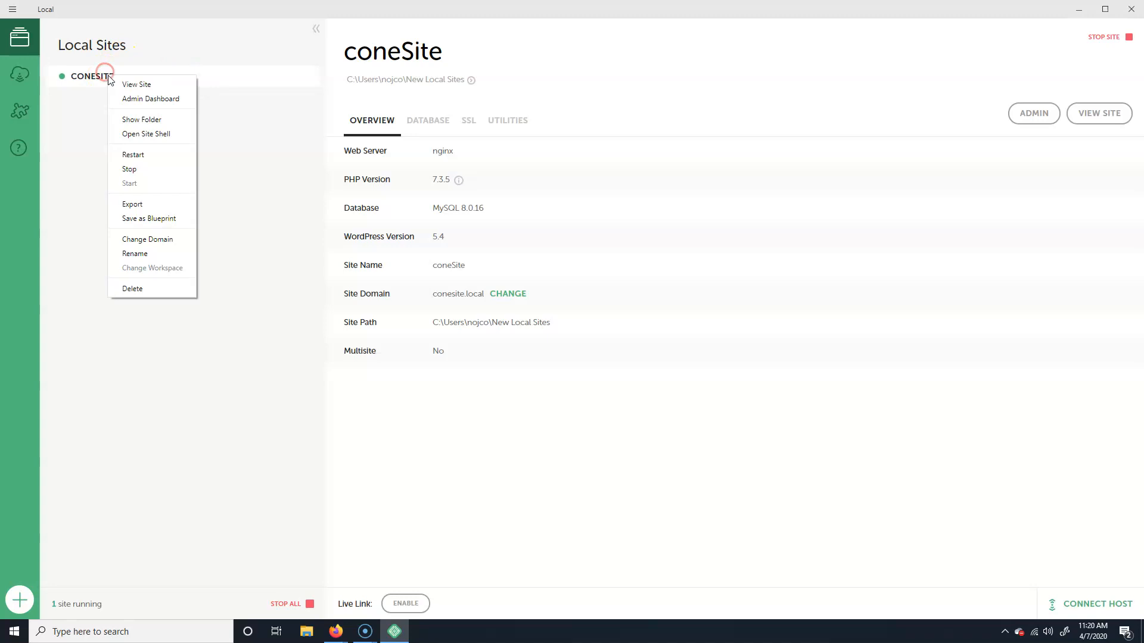
{"action": "left_click", "coordinate": [160, 119]}
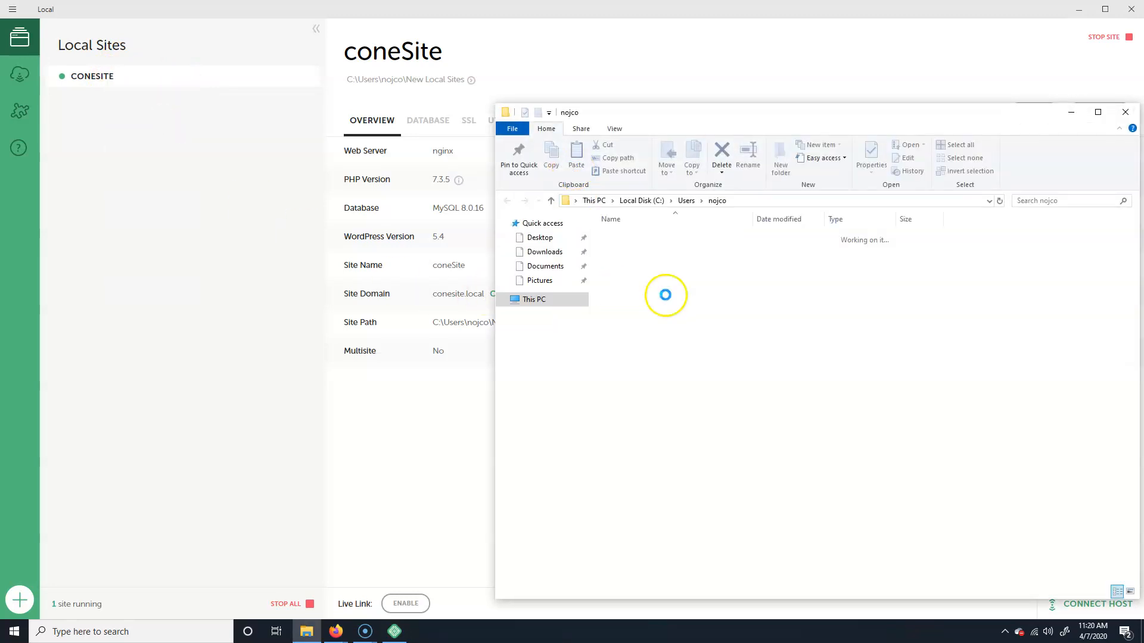
{"action": "left_click_drag", "start_coordinate": [892, 118], "coordinate": [565, 40]}
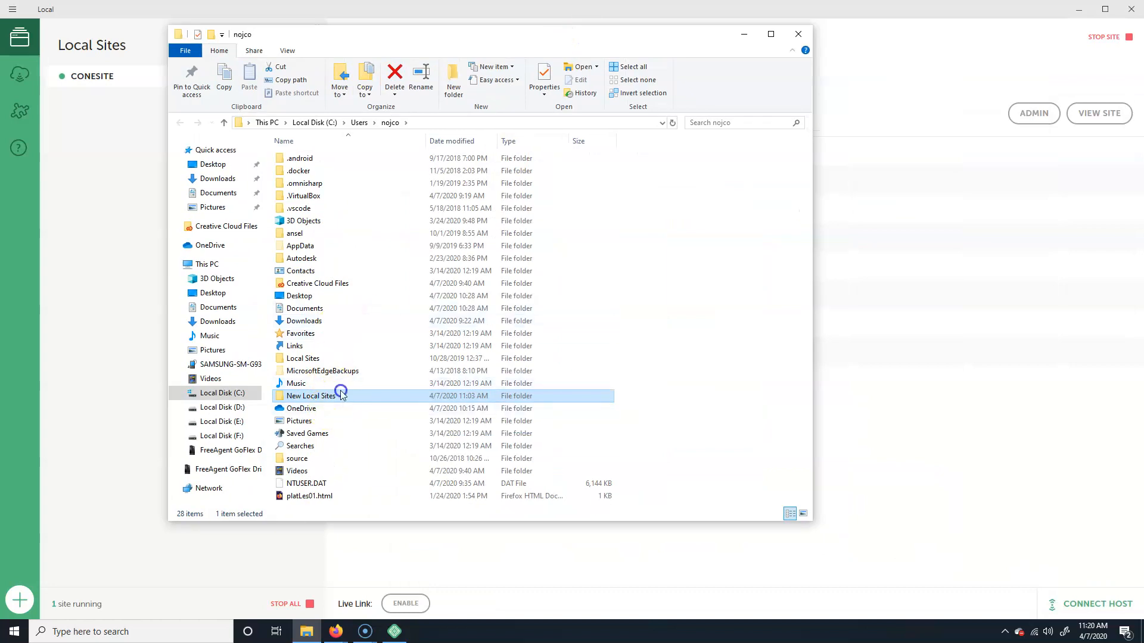
{"action": "double_click", "coordinate": [446, 392]}
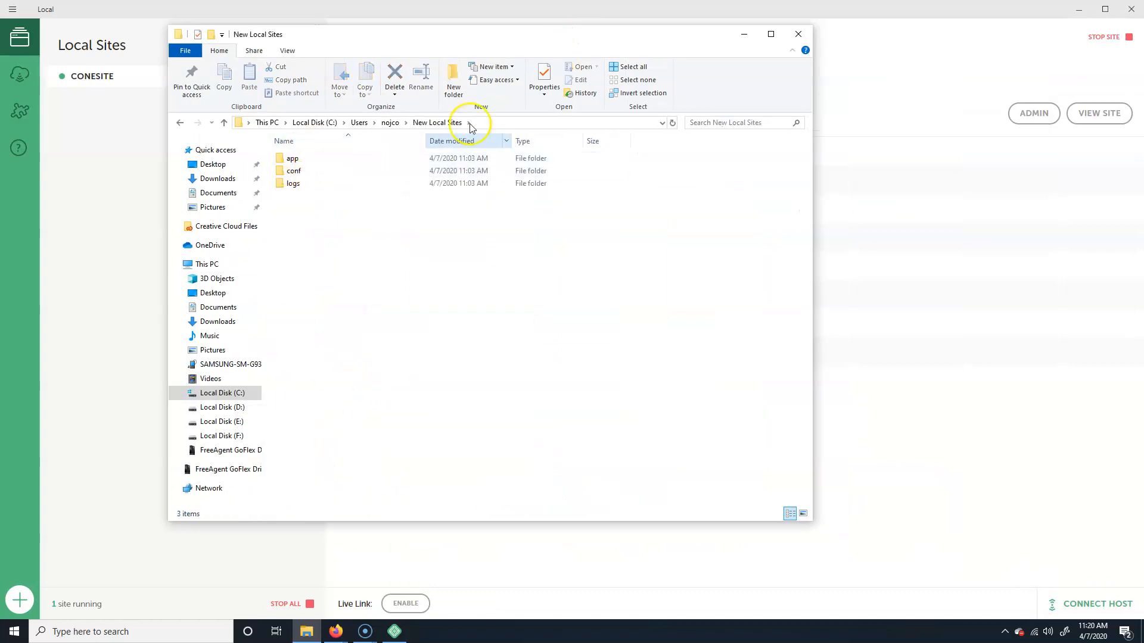
{"action": "left_click", "coordinate": [298, 183]}
{"action": "double_click", "coordinate": [314, 159]}
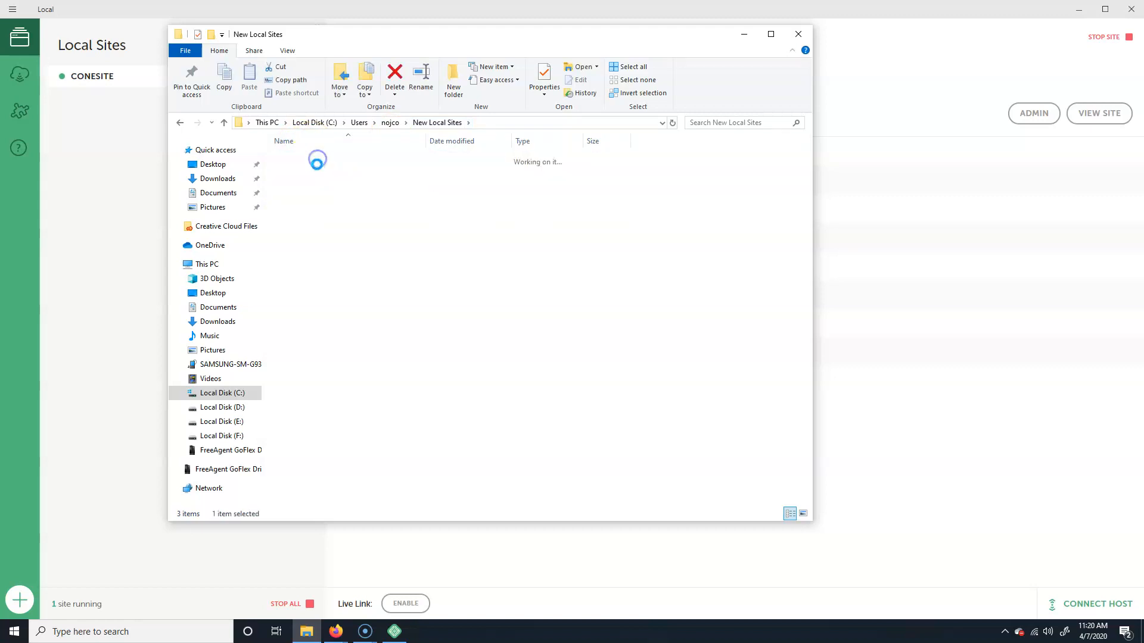
{"action": "double_click", "coordinate": [315, 159]}
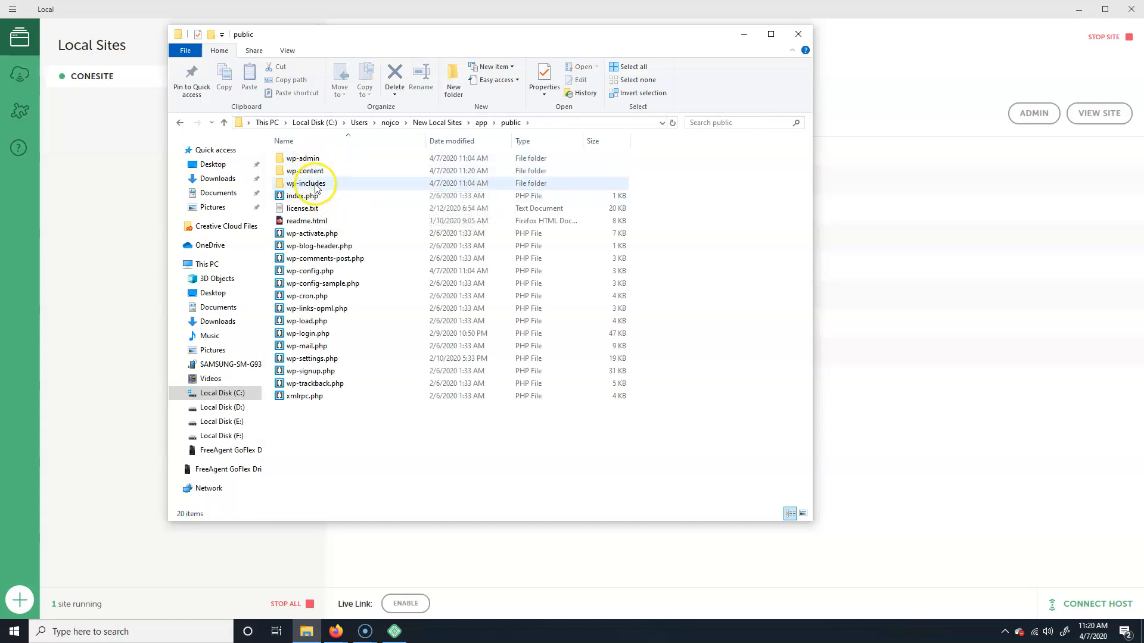
Step: Browse wp-content > themes, past twentynineteen and twentytwenty, into shapely, then close Explorer
{"action": "left_click", "coordinate": [321, 173]}
{"action": "double_click", "coordinate": [321, 173]}
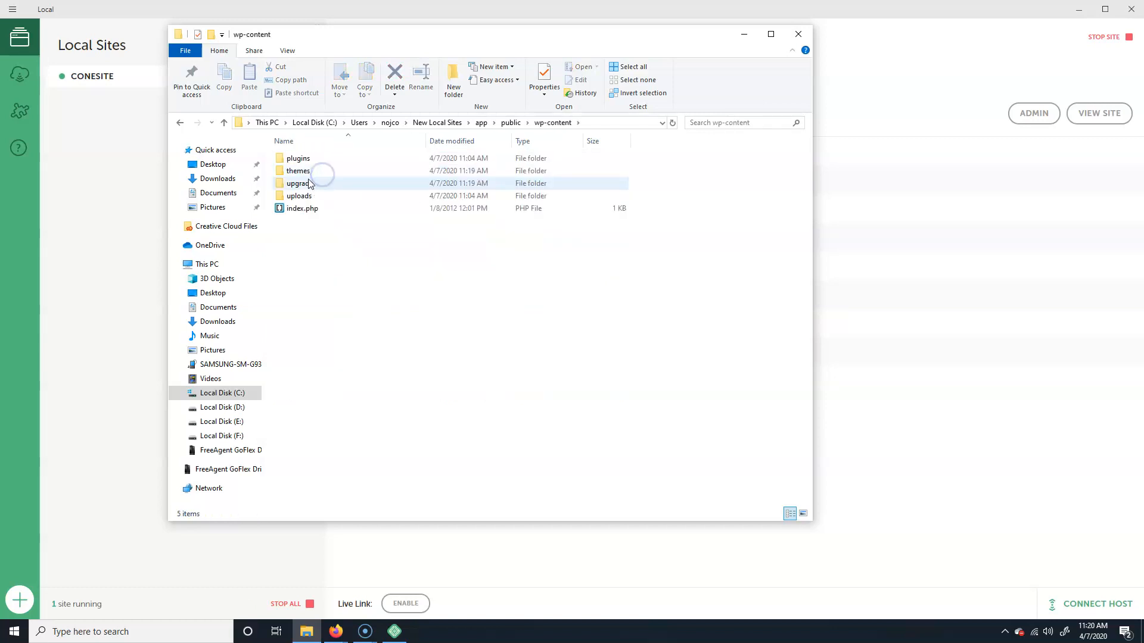
{"action": "left_click", "coordinate": [317, 172]}
{"action": "double_click", "coordinate": [317, 173]}
{"action": "left_click", "coordinate": [331, 171]}
{"action": "left_click", "coordinate": [327, 196]}
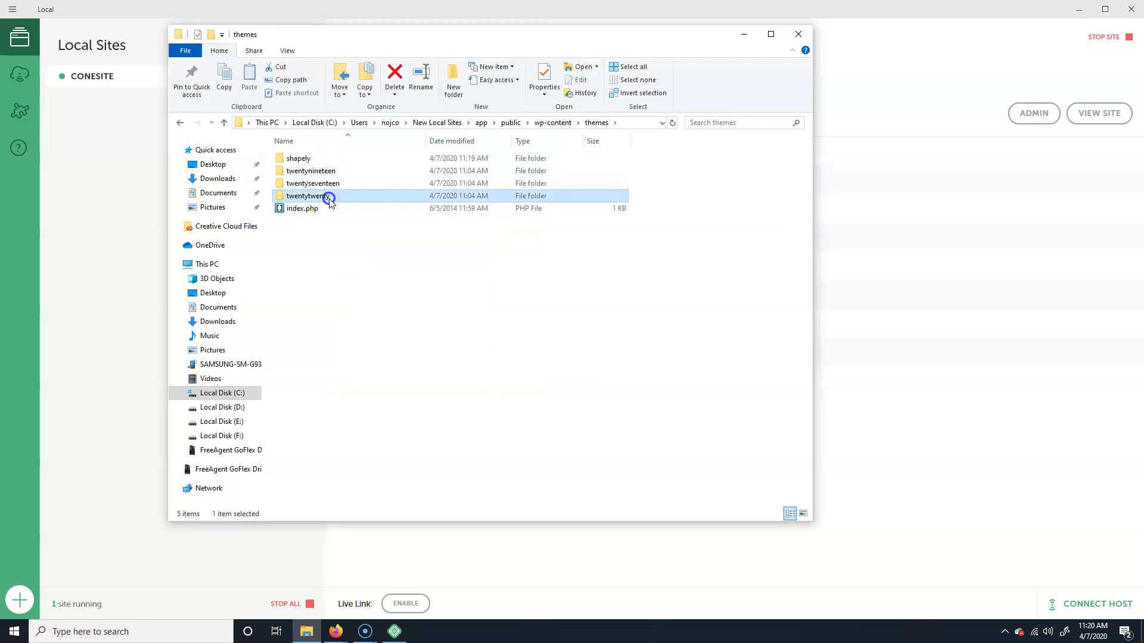
{"action": "left_click", "coordinate": [305, 159]}
{"action": "double_click", "coordinate": [305, 159]}
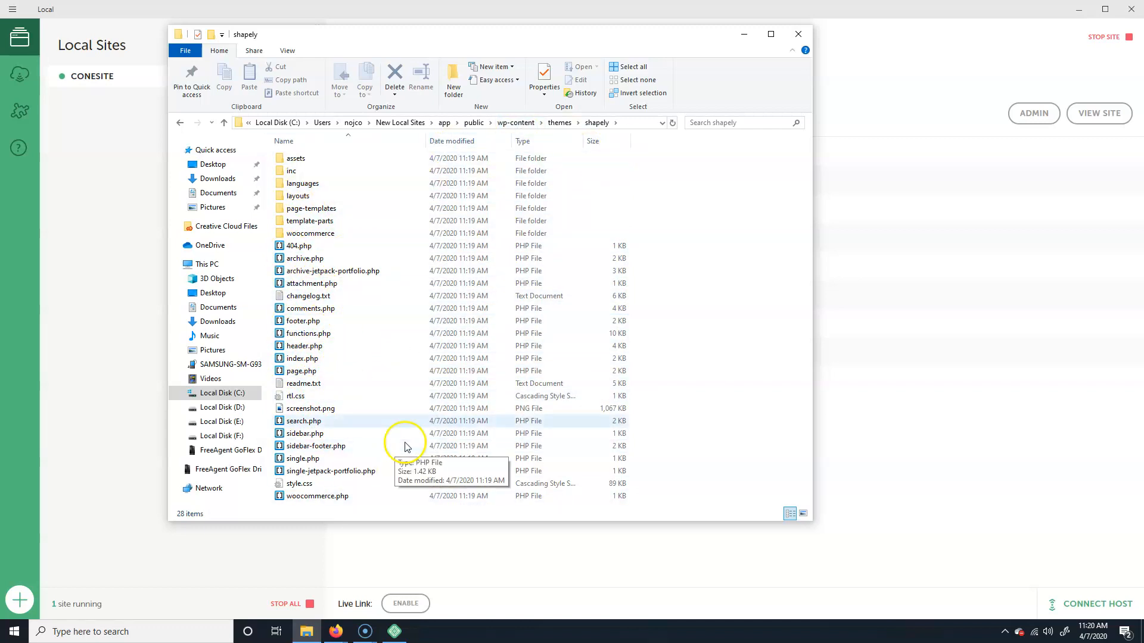
{"action": "left_click", "coordinate": [797, 34]}
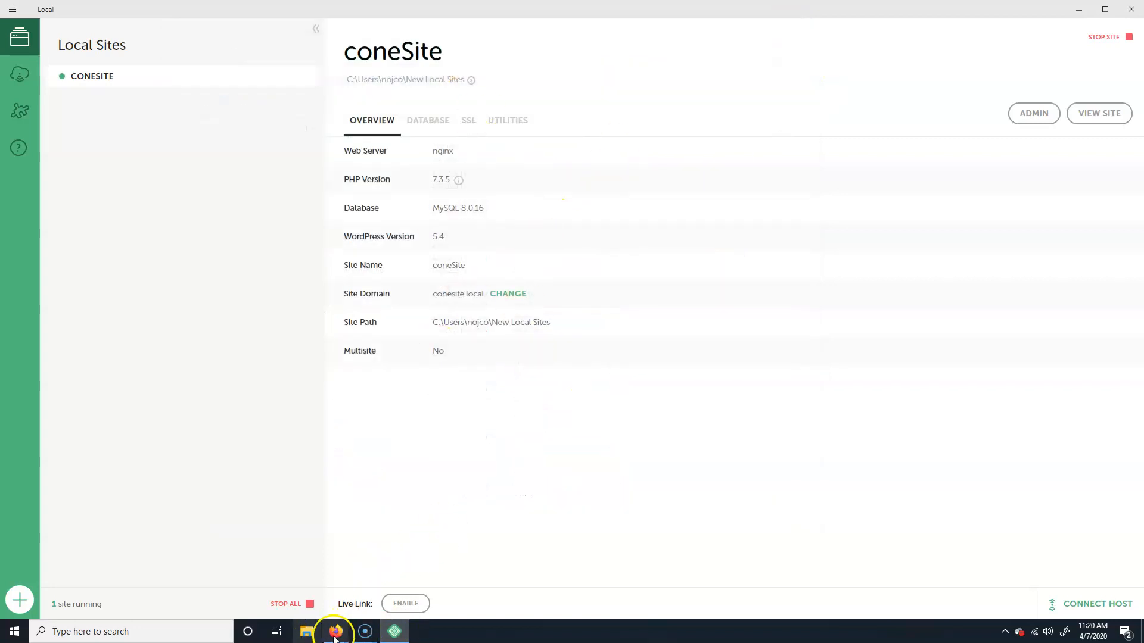
Step: Reload the site's front end to see the Shapely-styled blog, then open the Pages list
{"action": "mouse_move", "coordinate": [336, 634]}
{"action": "left_click", "coordinate": [503, 575]}
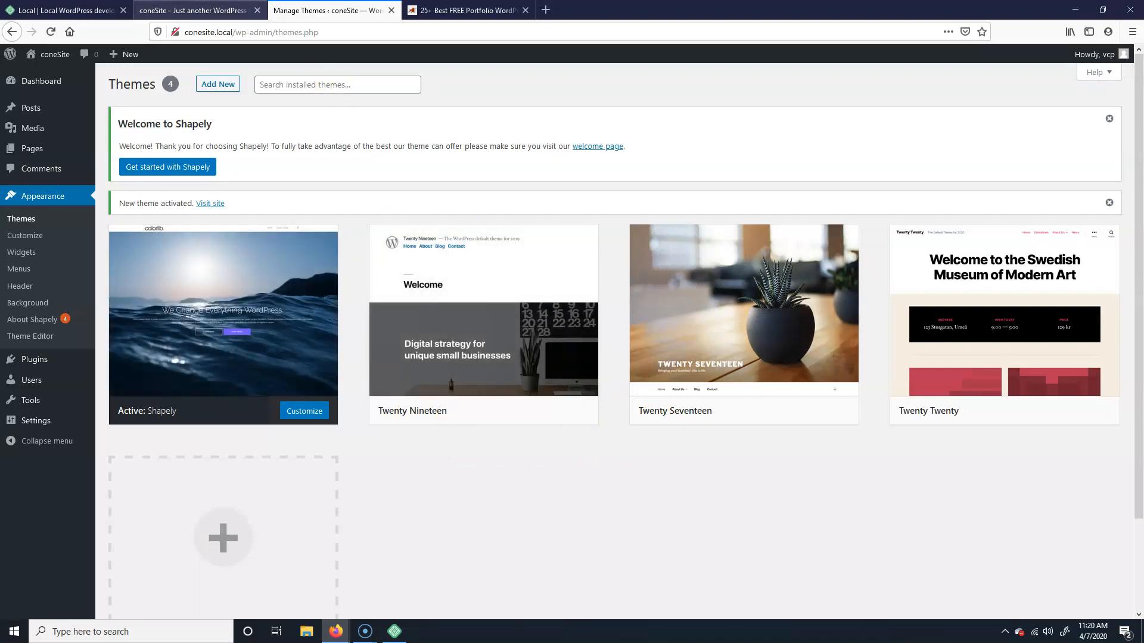
{"action": "left_click", "coordinate": [210, 11]}
{"action": "left_click", "coordinate": [51, 31]}
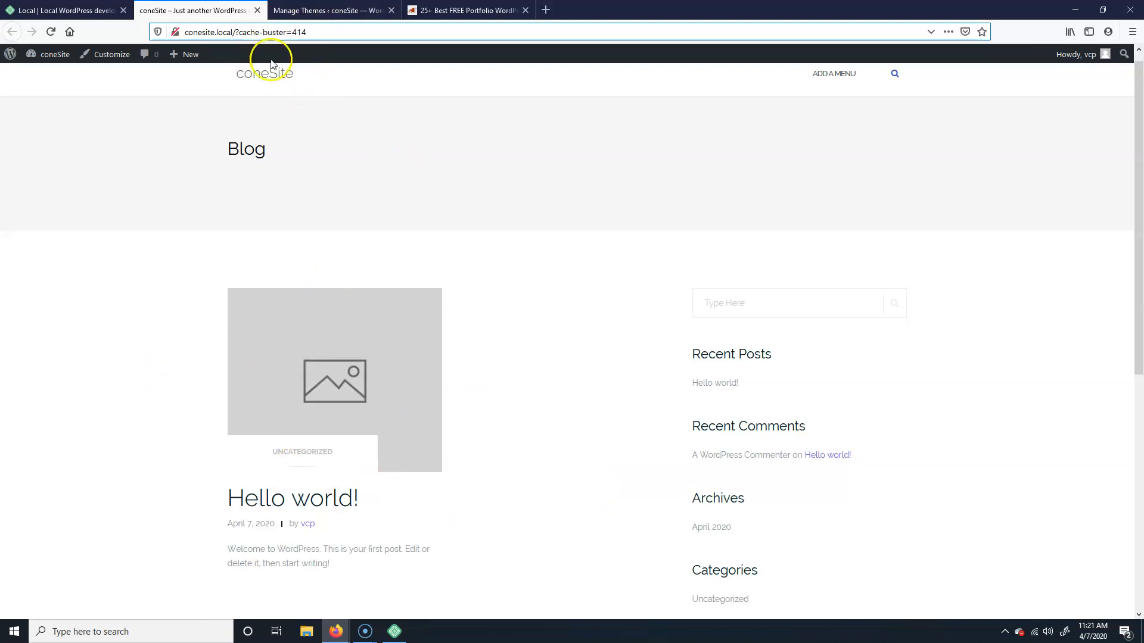
{"action": "left_click", "coordinate": [328, 10]}
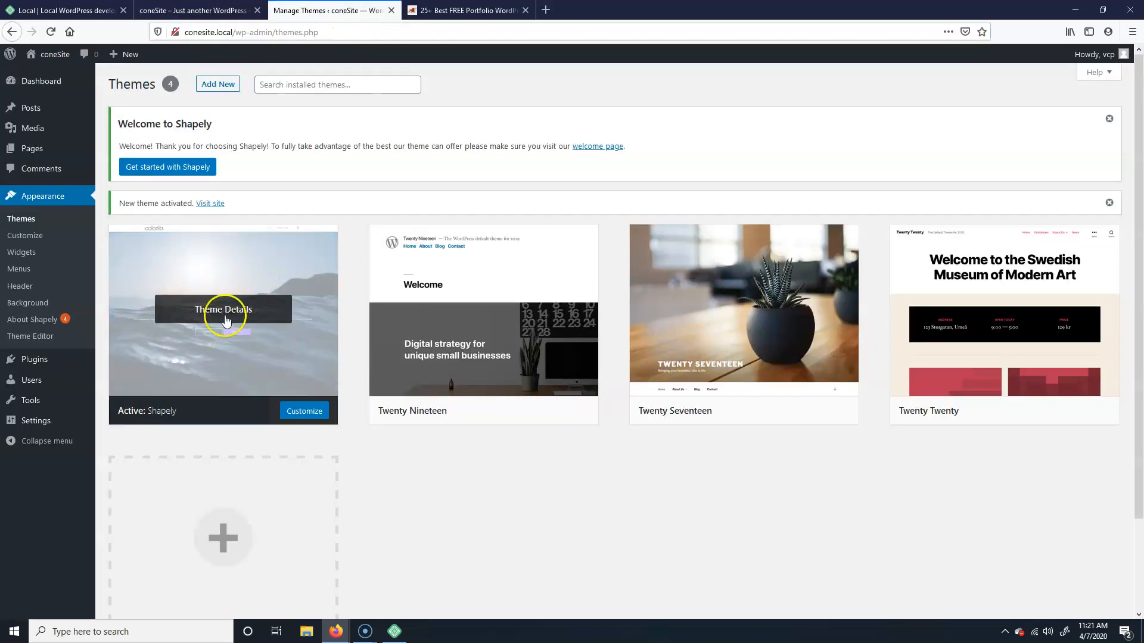
{"action": "left_click", "coordinate": [50, 155]}
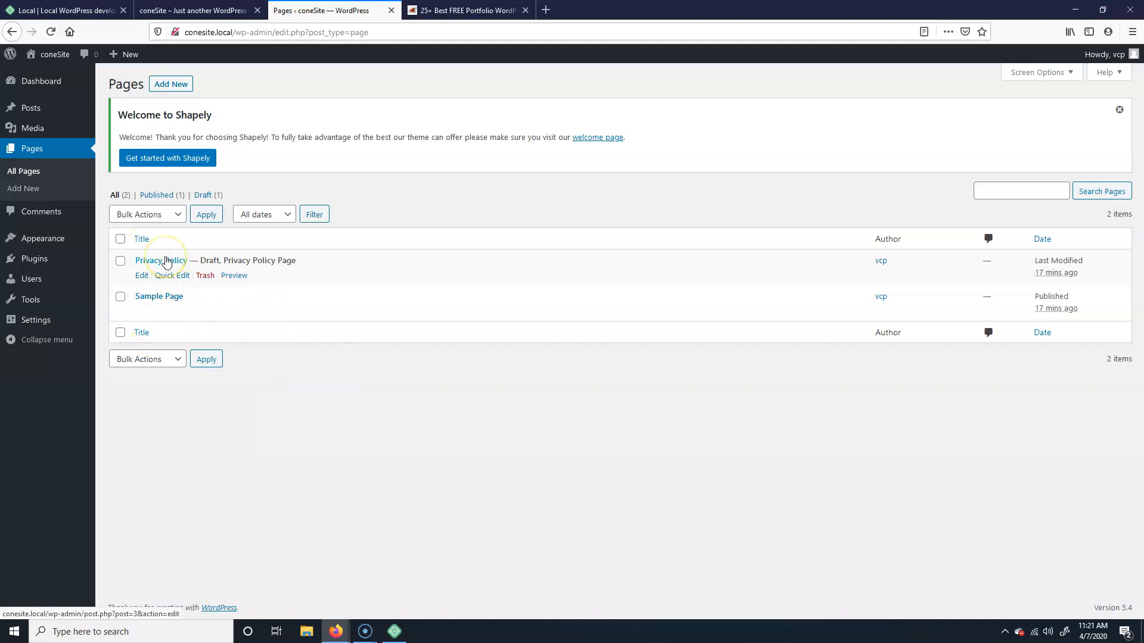
Step: Trash the Privacy Policy page and start a new page titled 'Home Page'
{"action": "left_click", "coordinate": [206, 277]}
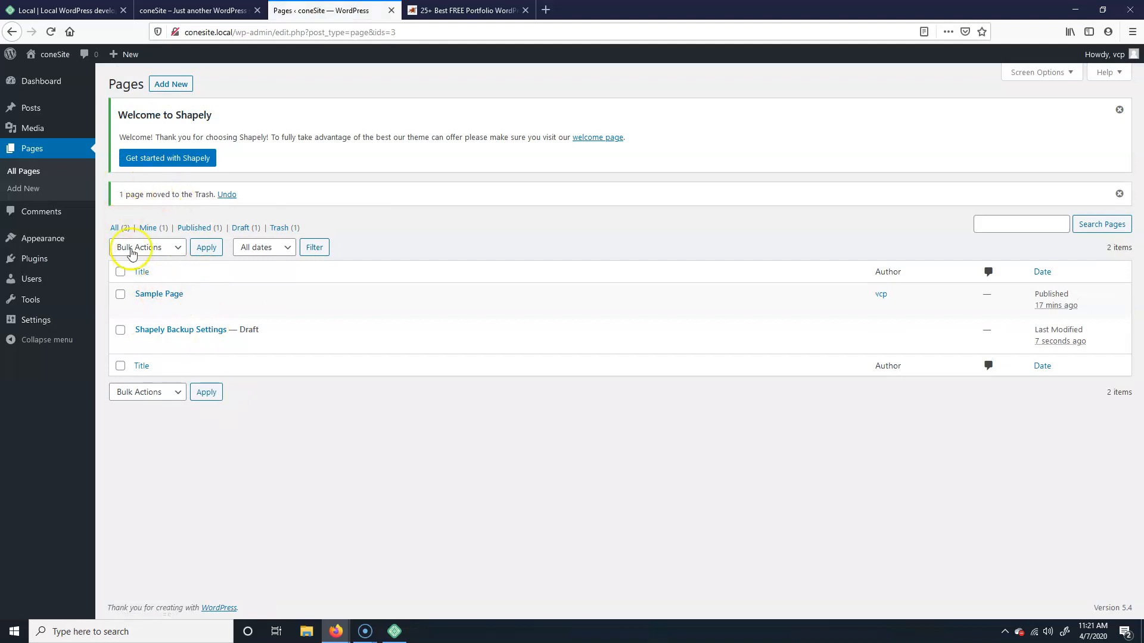
{"action": "left_click", "coordinate": [172, 84]}
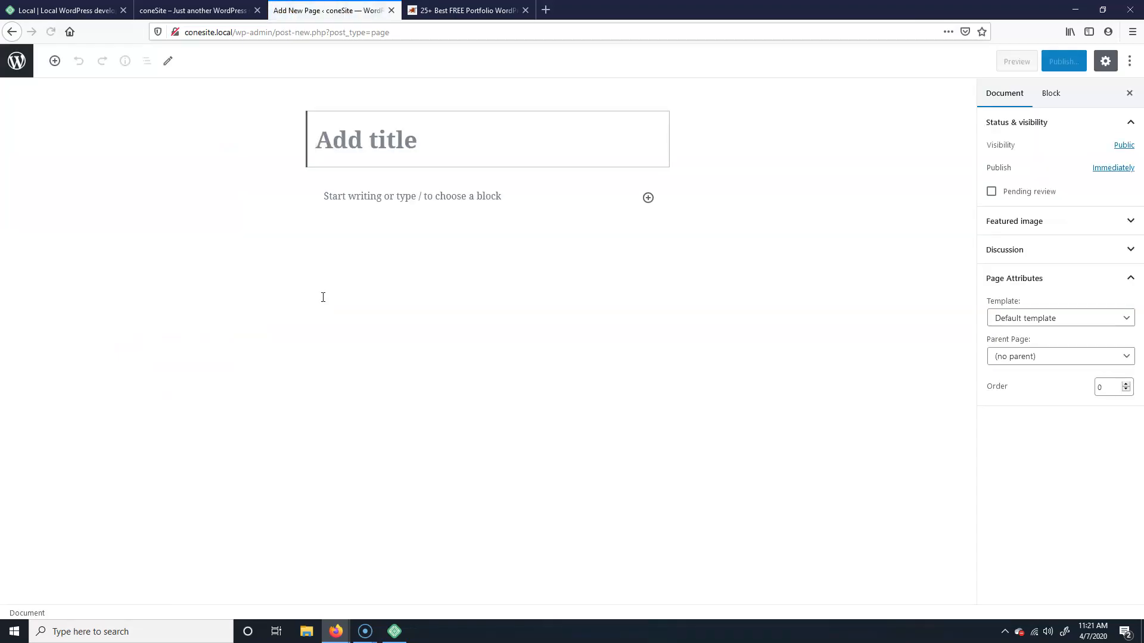
{"action": "type", "text": "Home Page"}
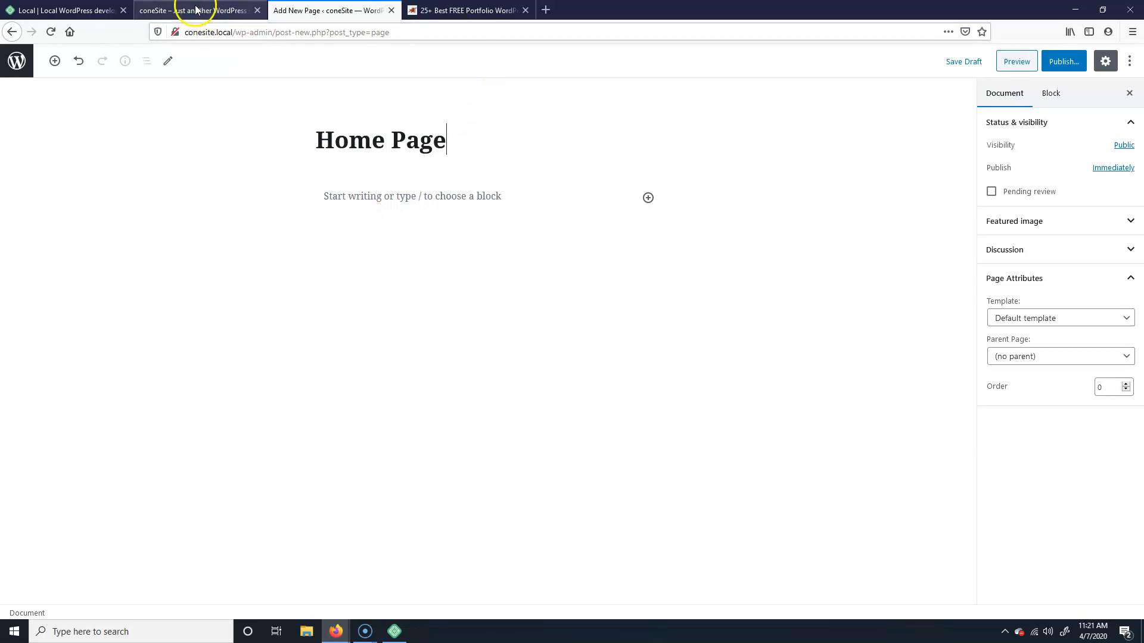
{"action": "left_click", "coordinate": [513, 11]}
Step: Generate Lorem Ipsum on lipsum.com and copy its first three paragraphs
{"action": "left_click", "coordinate": [464, 34]}
{"action": "type", "text": "lipsum.com"}
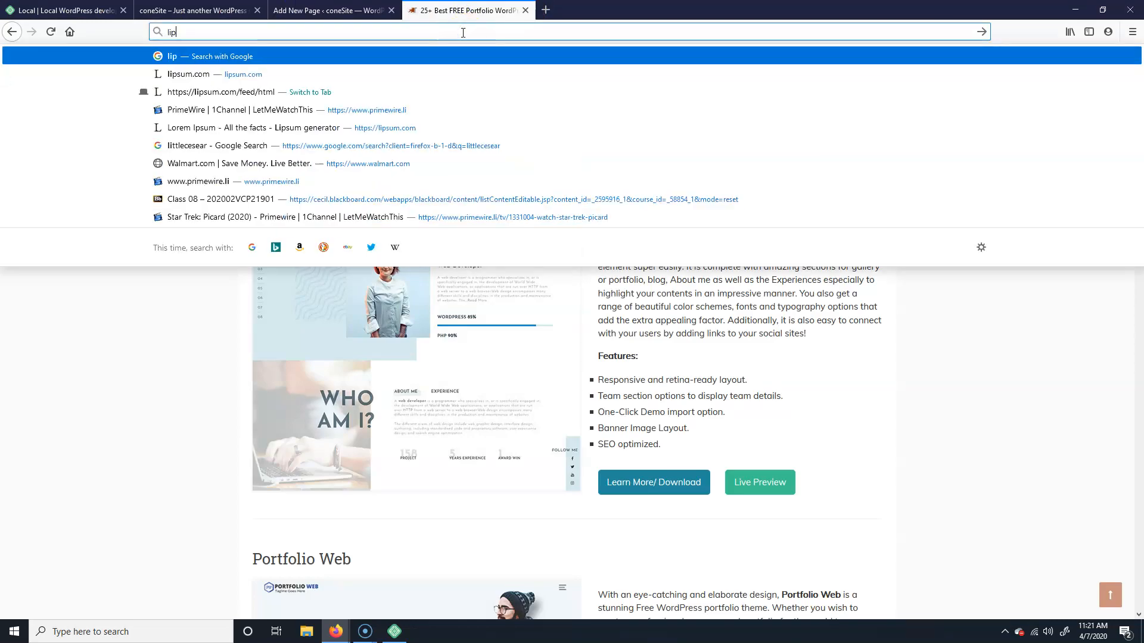
{"action": "key", "text": "Return"}
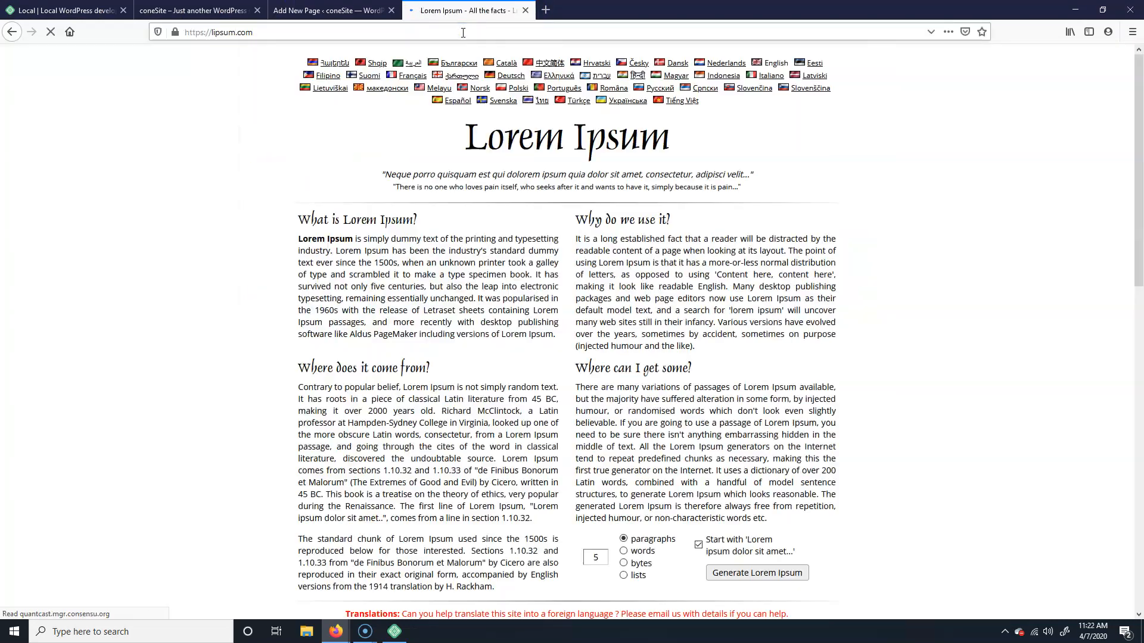
{"action": "left_click", "coordinate": [787, 573]}
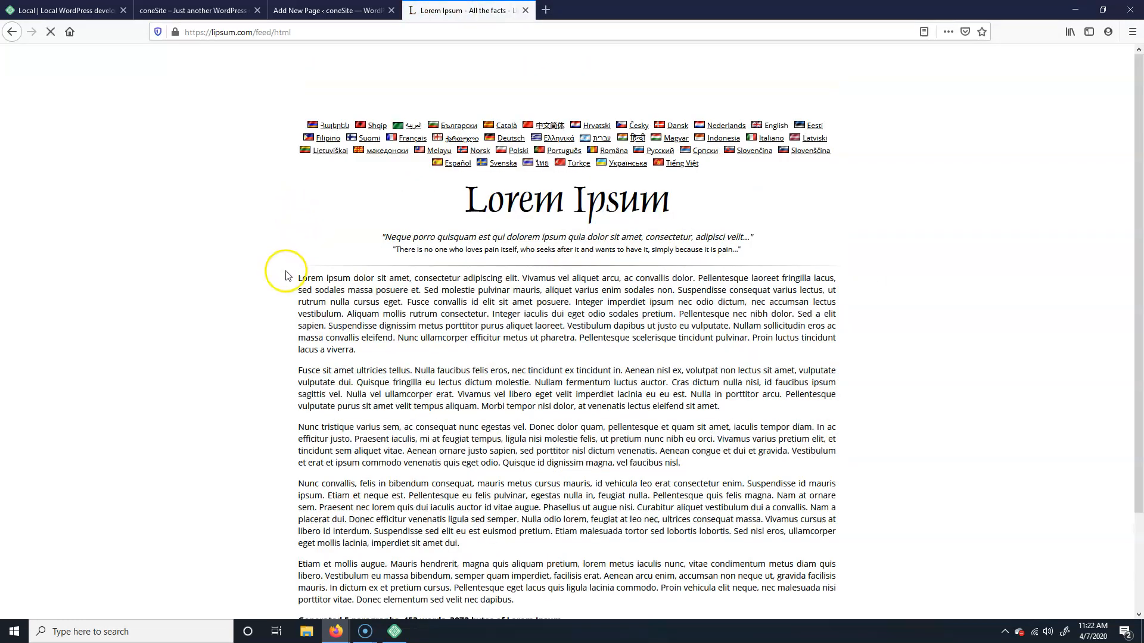
{"action": "left_click_drag", "start_coordinate": [299, 278], "coordinate": [712, 472]}
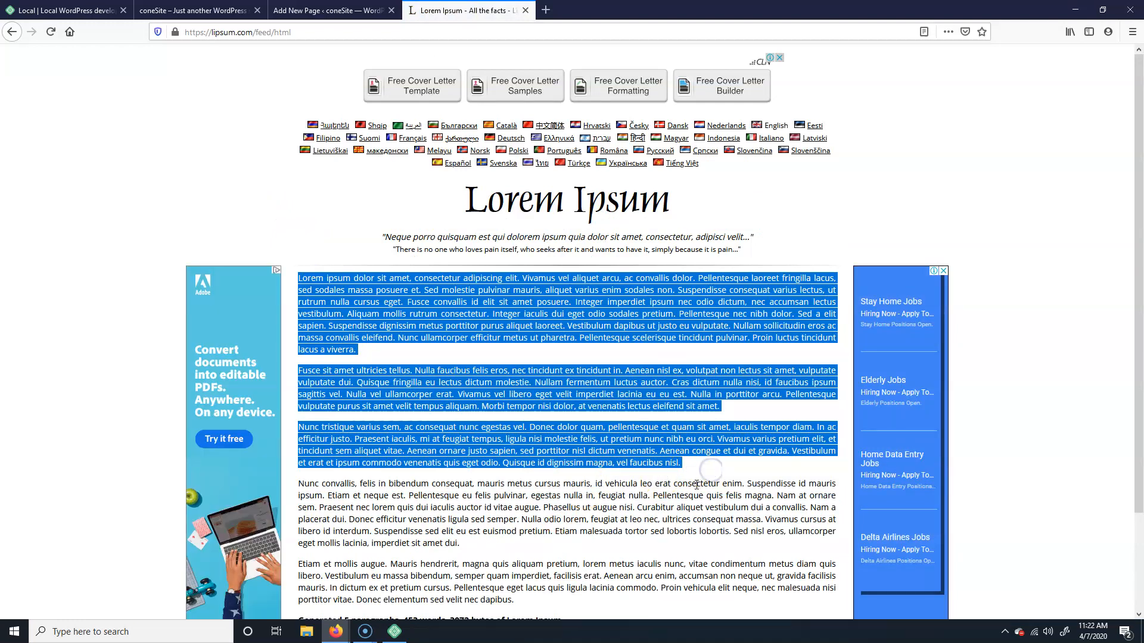
{"action": "left_click", "coordinate": [280, 10]}
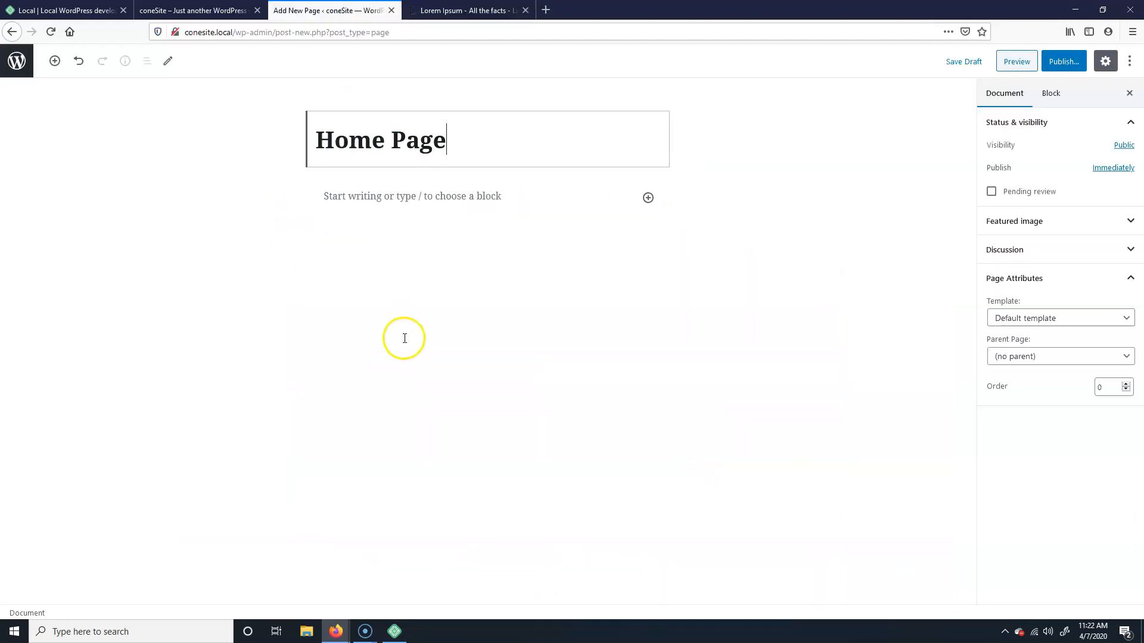
Step: Paste the copied Lorem Ipsum paragraphs into the Home Page body
{"action": "left_click", "coordinate": [442, 202]}
{"action": "key", "text": "ctrl+v"}
{"action": "scroll", "coordinate": [668, 395], "scroll_direction": "up", "scroll_amount": 6}
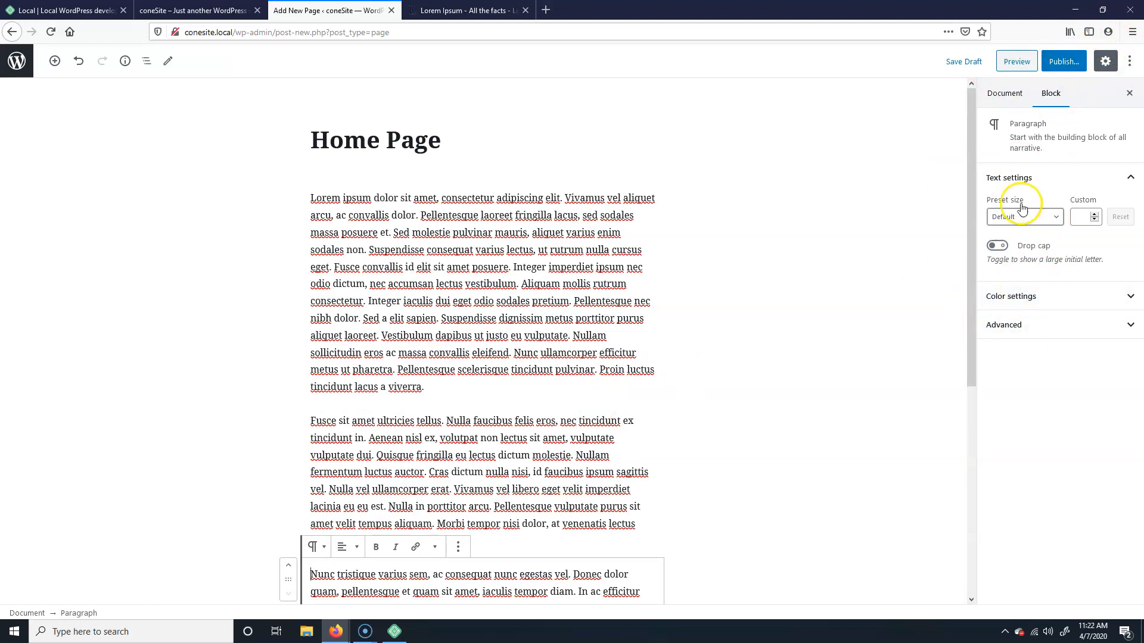
Step: Try the Full Width and Default page templates in the page settings, checking the front end
{"action": "left_click", "coordinate": [1011, 94]}
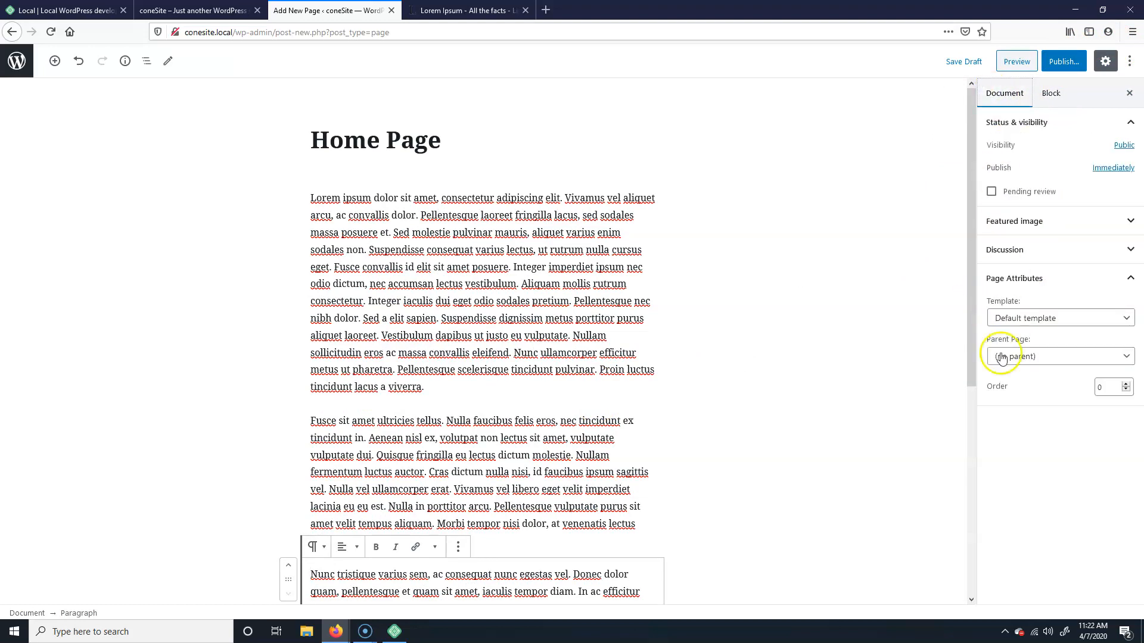
{"action": "left_click", "coordinate": [1060, 322]}
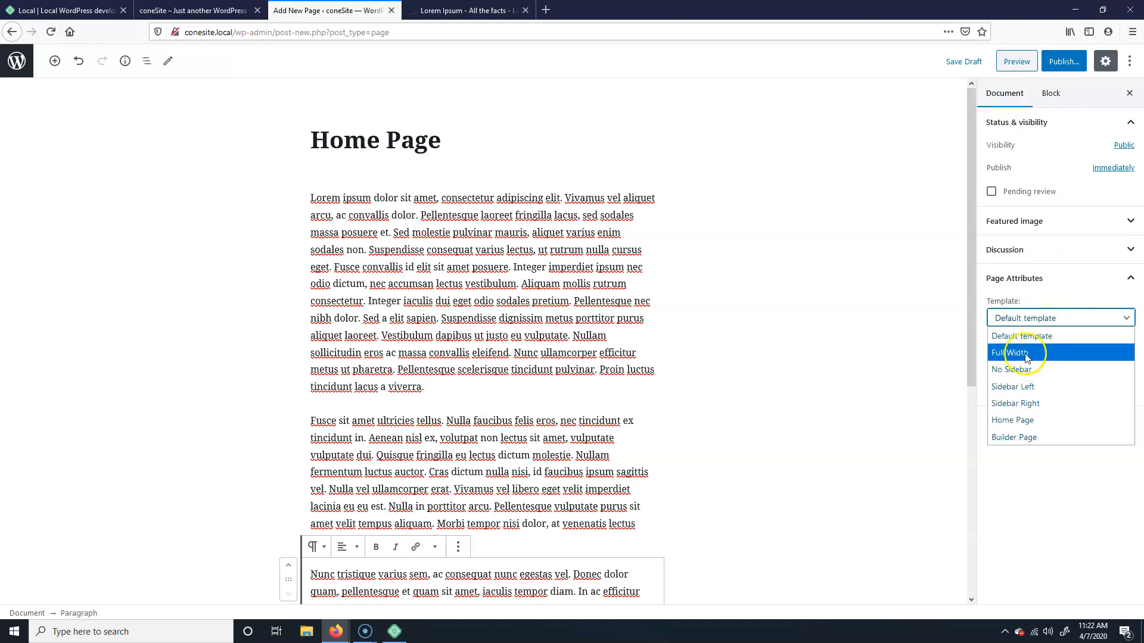
{"action": "left_click", "coordinate": [1030, 356]}
{"action": "left_click", "coordinate": [1057, 319]}
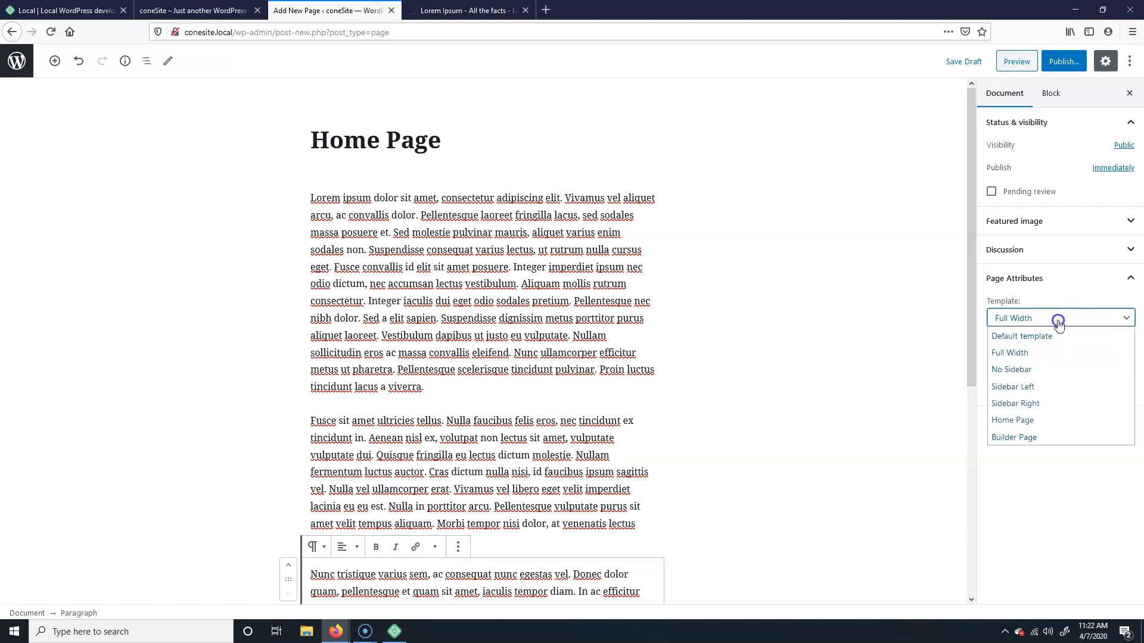
{"action": "left_click", "coordinate": [1046, 339]}
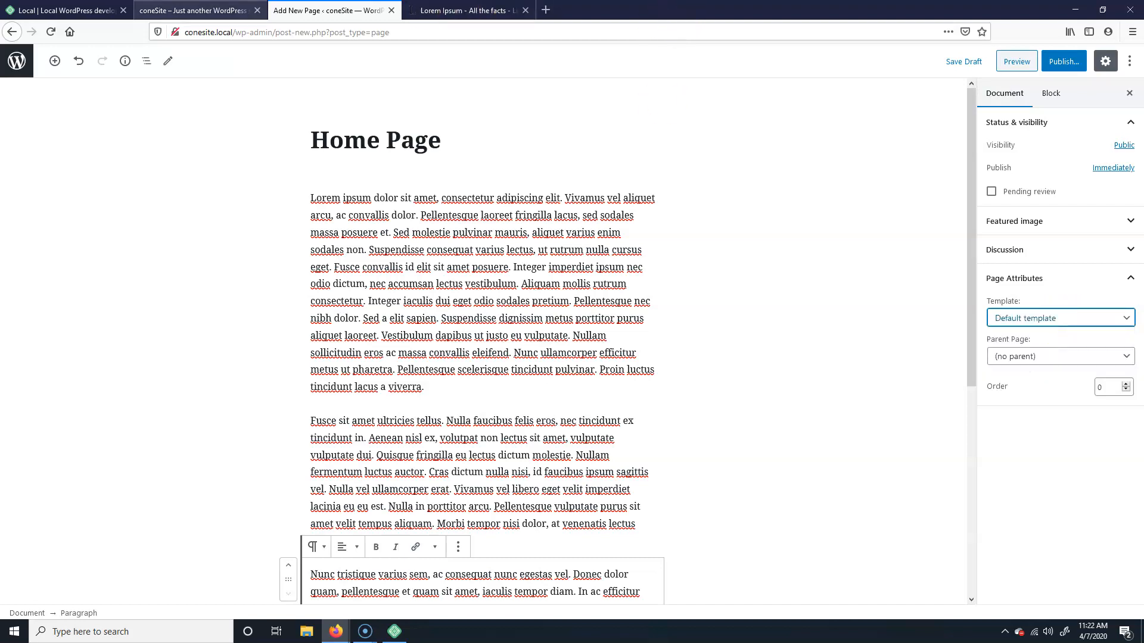
{"action": "left_click", "coordinate": [205, 10]}
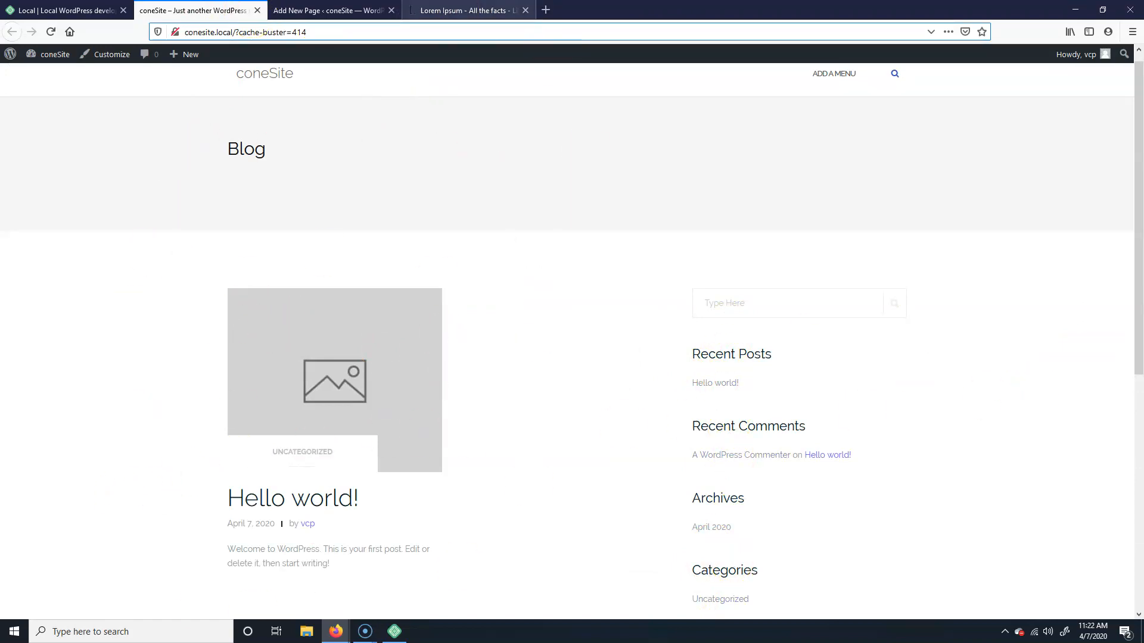
{"action": "left_click", "coordinate": [327, 10]}
{"action": "left_click", "coordinate": [1098, 316]}
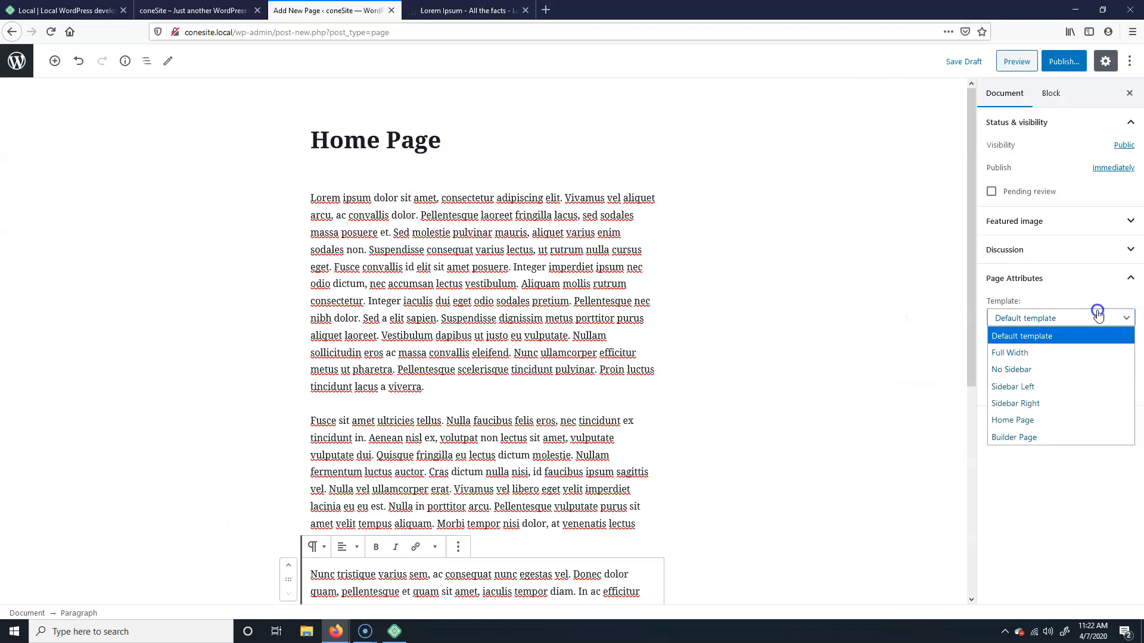
{"action": "left_click", "coordinate": [1048, 357]}
Step: Publish the Home Page and reload the front end, which still shows the blog
{"action": "left_click", "coordinate": [1064, 62]}
{"action": "left_click", "coordinate": [1061, 60]}
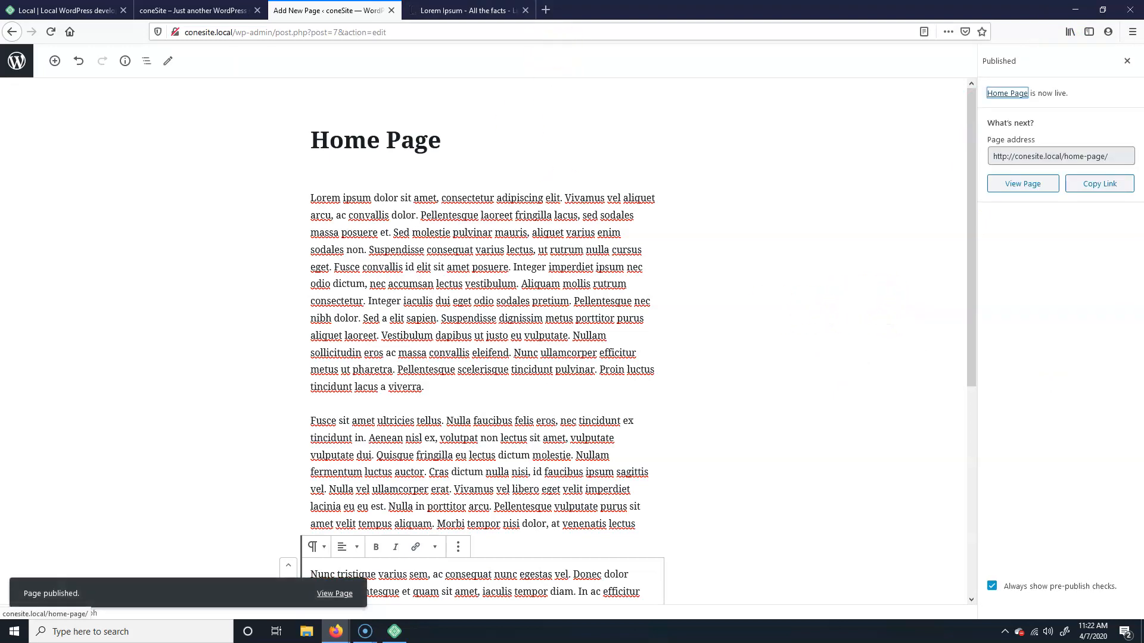
{"action": "left_click", "coordinate": [179, 7]}
{"action": "left_click", "coordinate": [50, 32]}
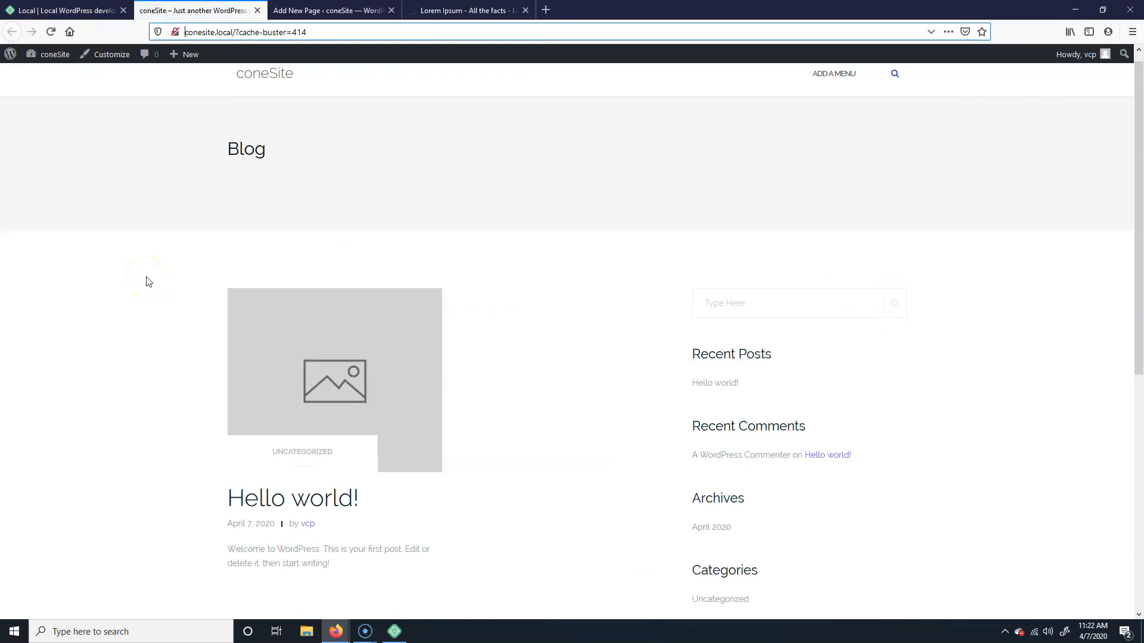
{"action": "left_click", "coordinate": [310, 11]}
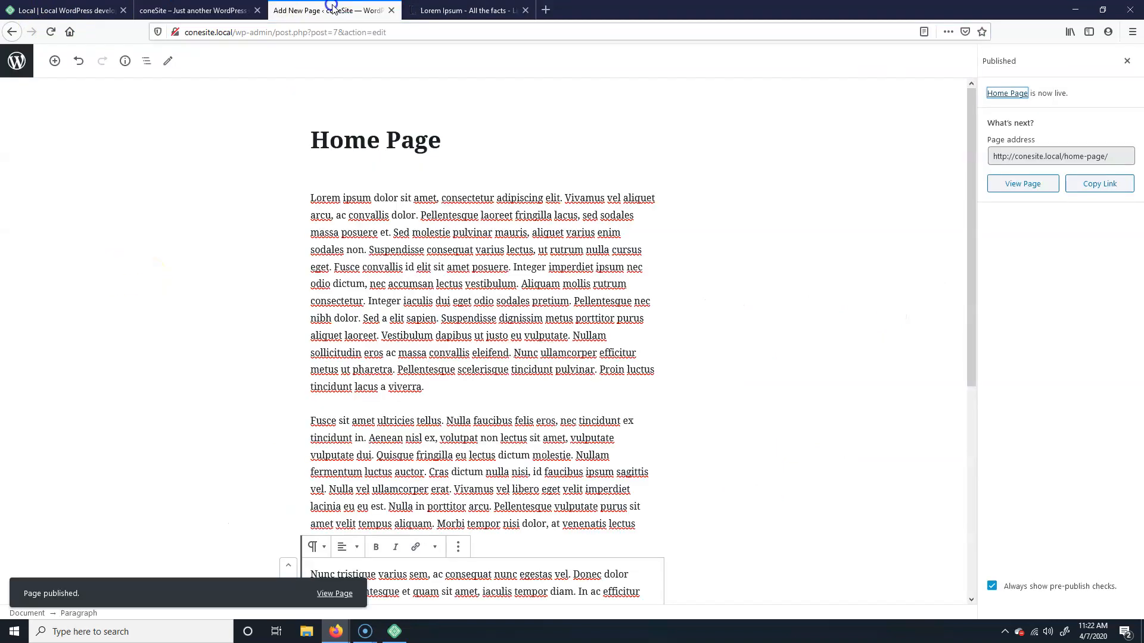
Step: Go back to the Pages list and trash the Sample Page
{"action": "left_click", "coordinate": [16, 60]}
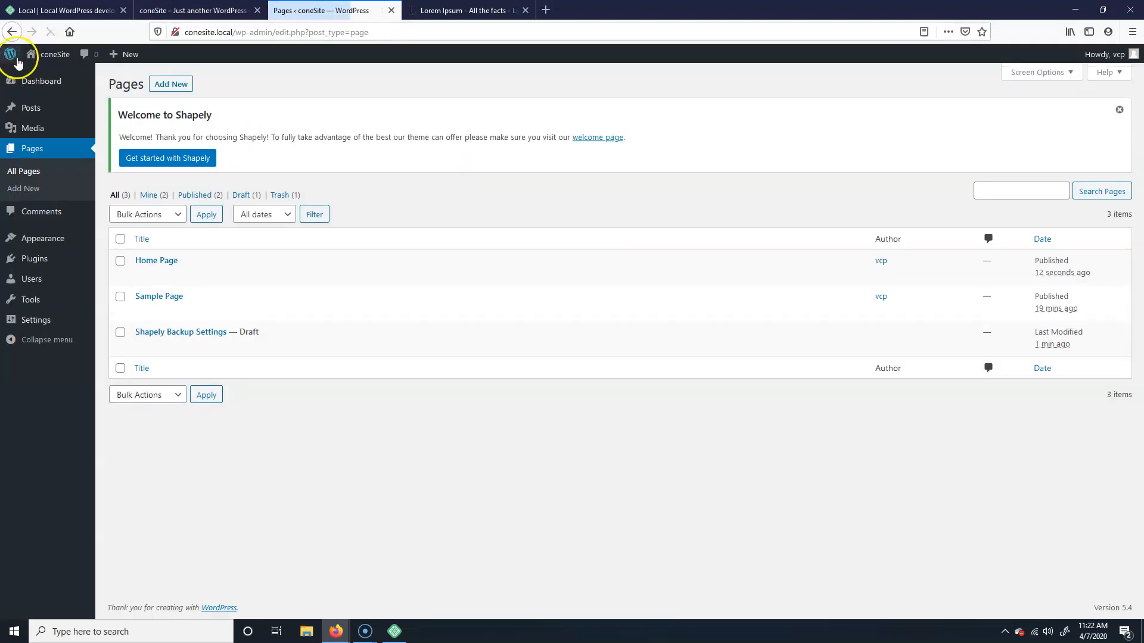
{"action": "left_click", "coordinate": [191, 10]}
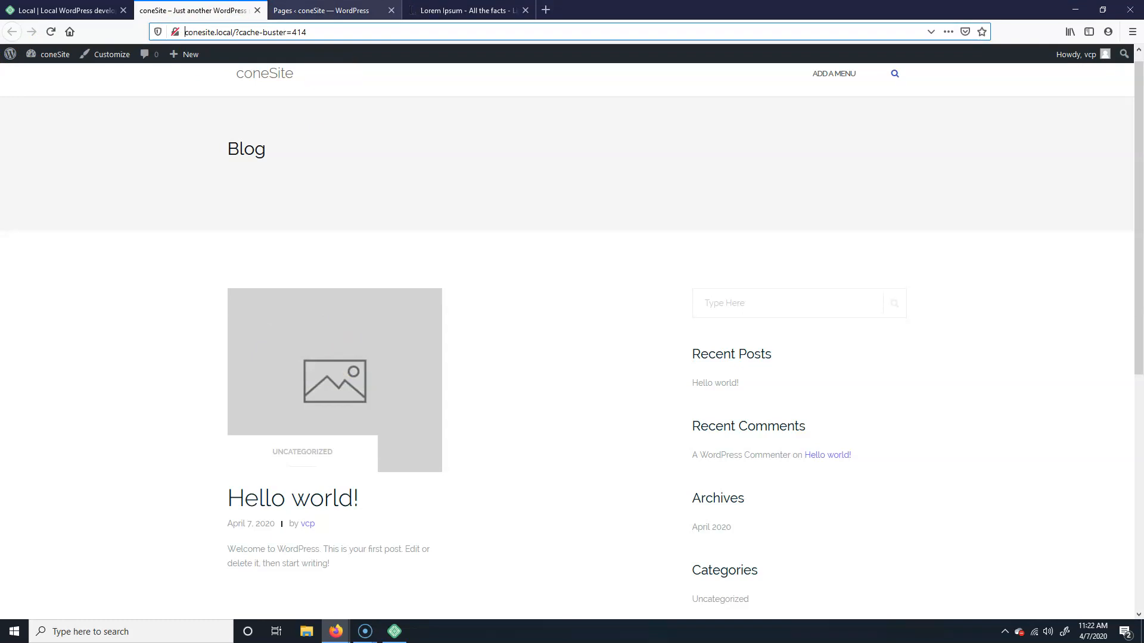
{"action": "left_click", "coordinate": [316, 10]}
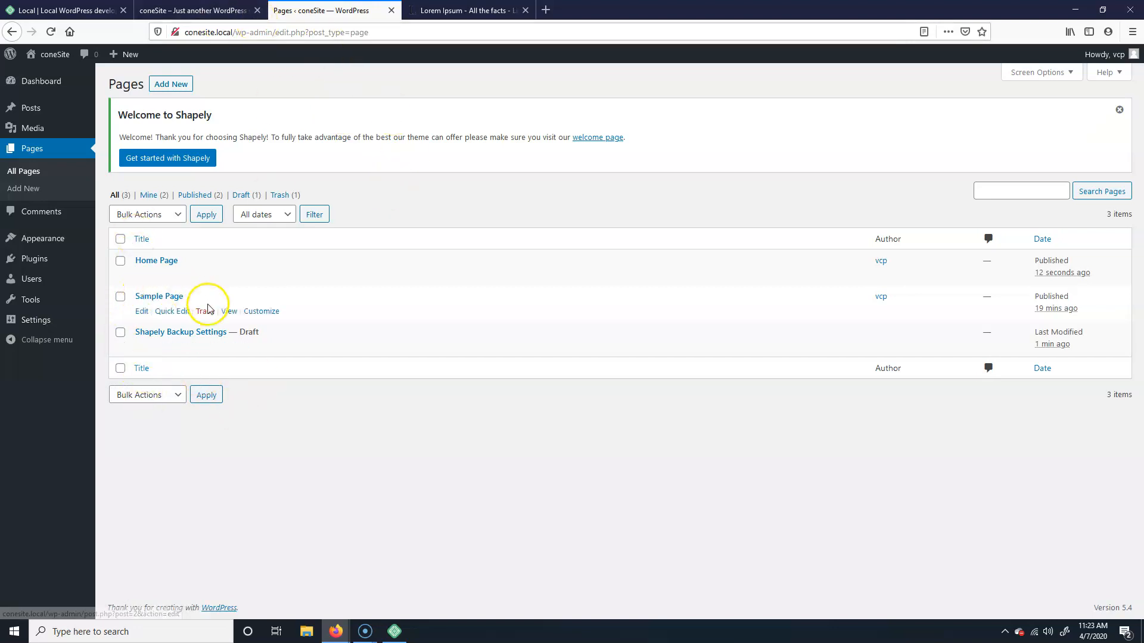
{"action": "left_click", "coordinate": [205, 311]}
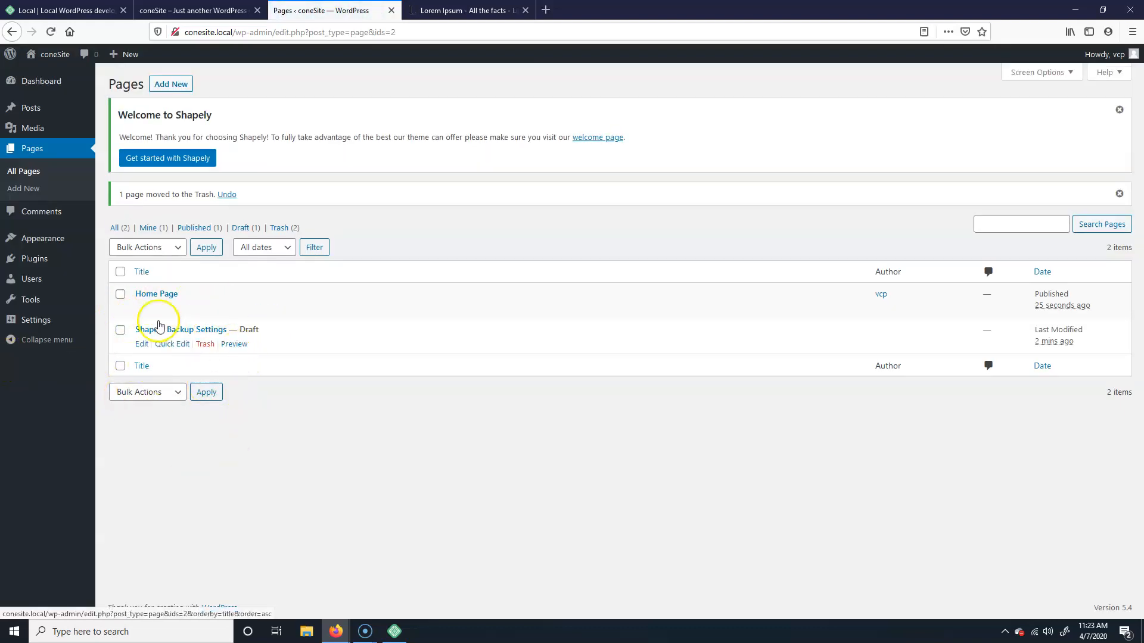
{"action": "mouse_move", "coordinate": [50, 249]}
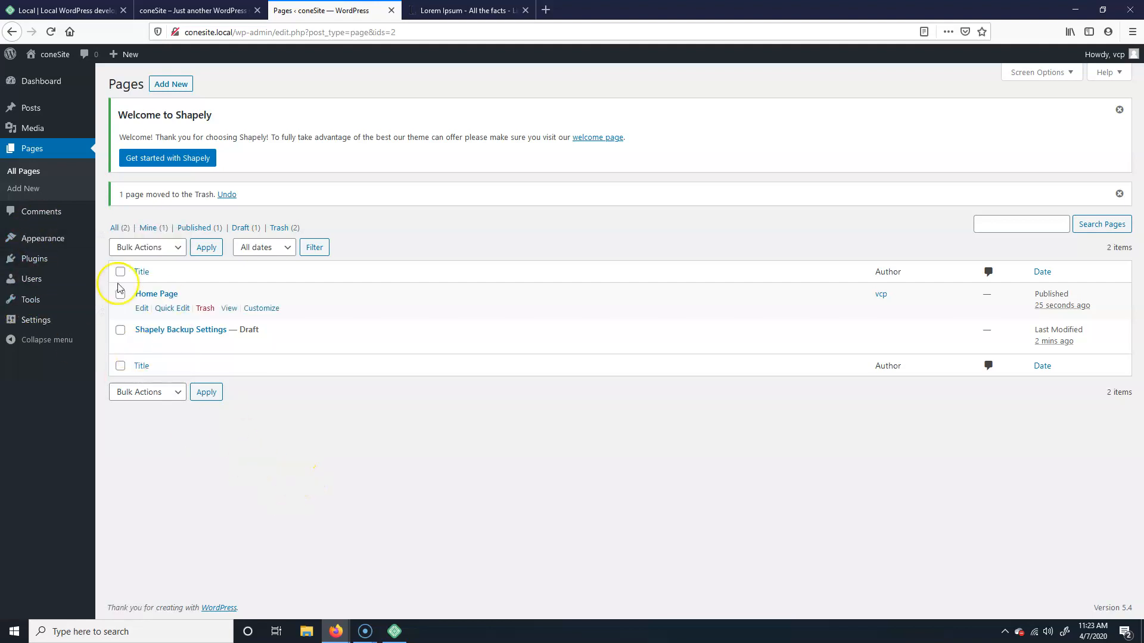
Step: Open Settings > Reading and check the front end's current blog homepage
{"action": "mouse_move", "coordinate": [38, 325]}
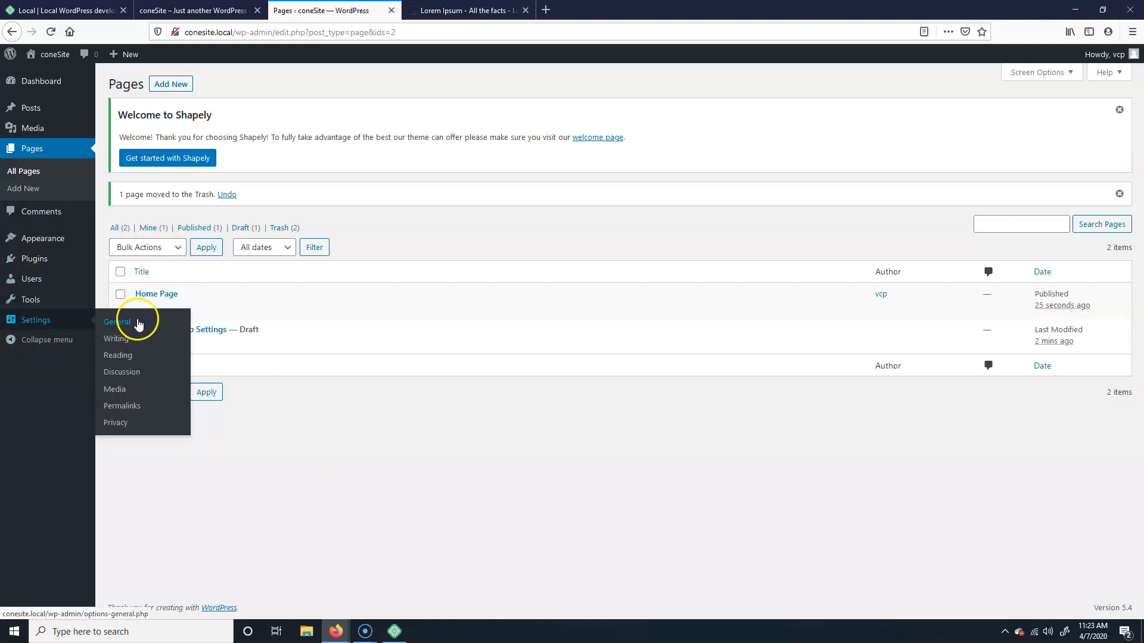
{"action": "left_click", "coordinate": [123, 356]}
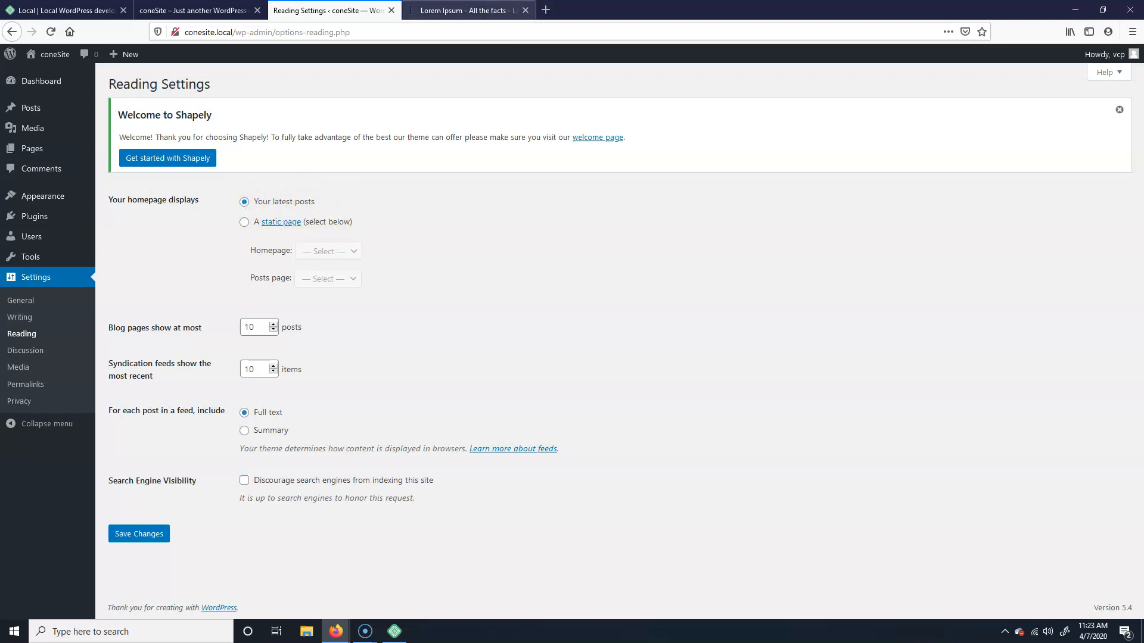
{"action": "left_click", "coordinate": [197, 11]}
{"action": "scroll", "coordinate": [399, 473], "scroll_direction": "down", "scroll_amount": 3}
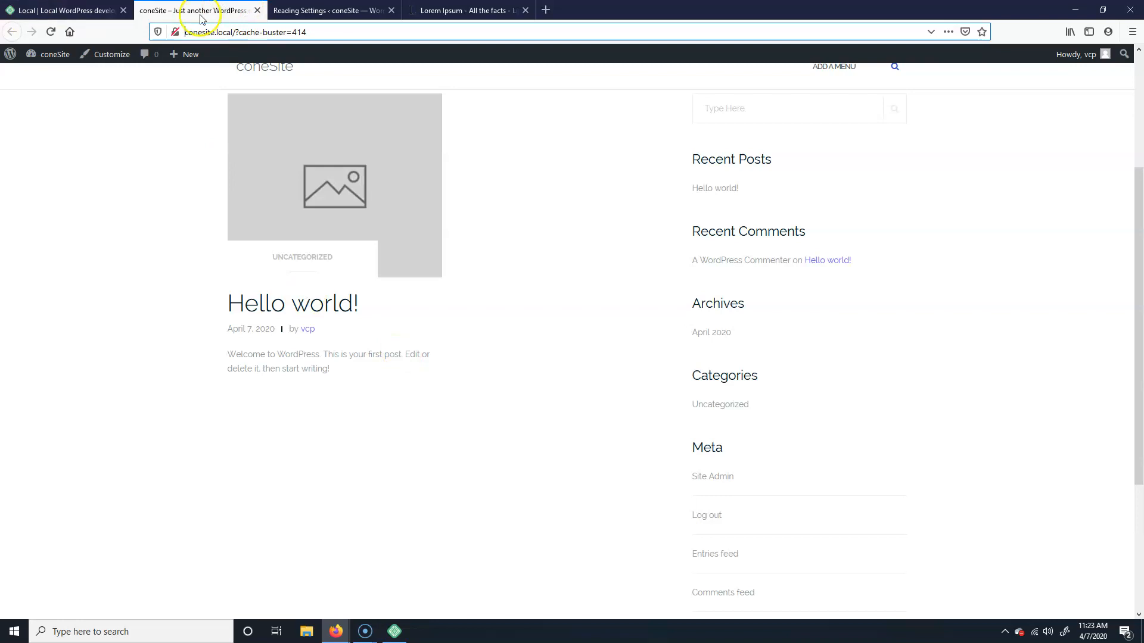
{"action": "left_click", "coordinate": [327, 10]}
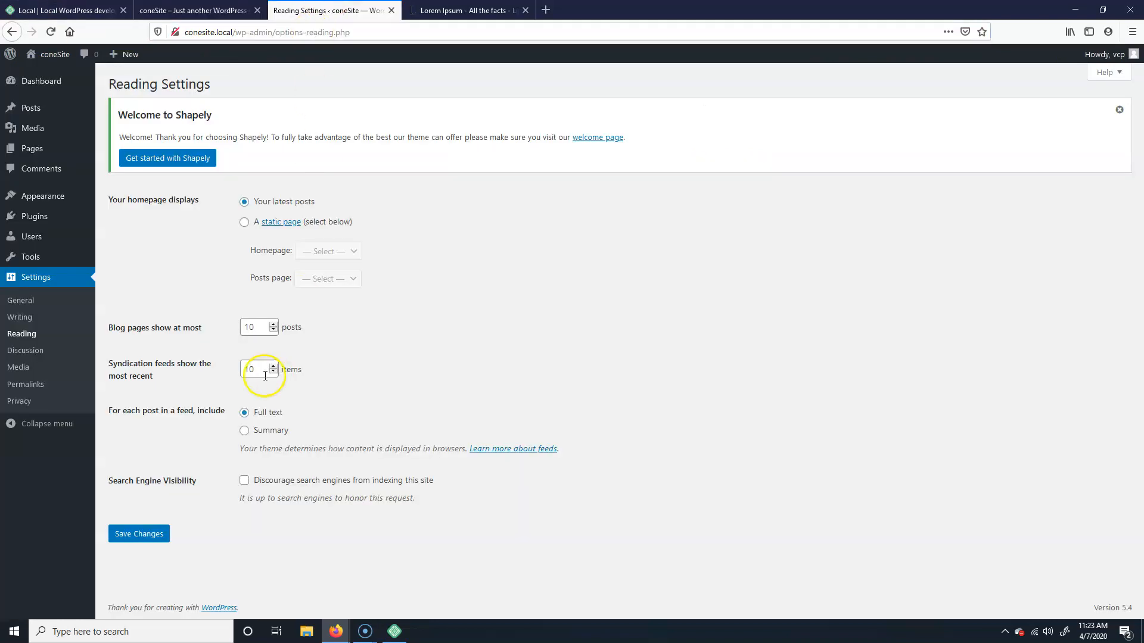
Step: Set the static homepage to 'Home Page', save, and reload the front end to confirm
{"action": "left_click", "coordinate": [245, 223]}
{"action": "left_click", "coordinate": [328, 251]}
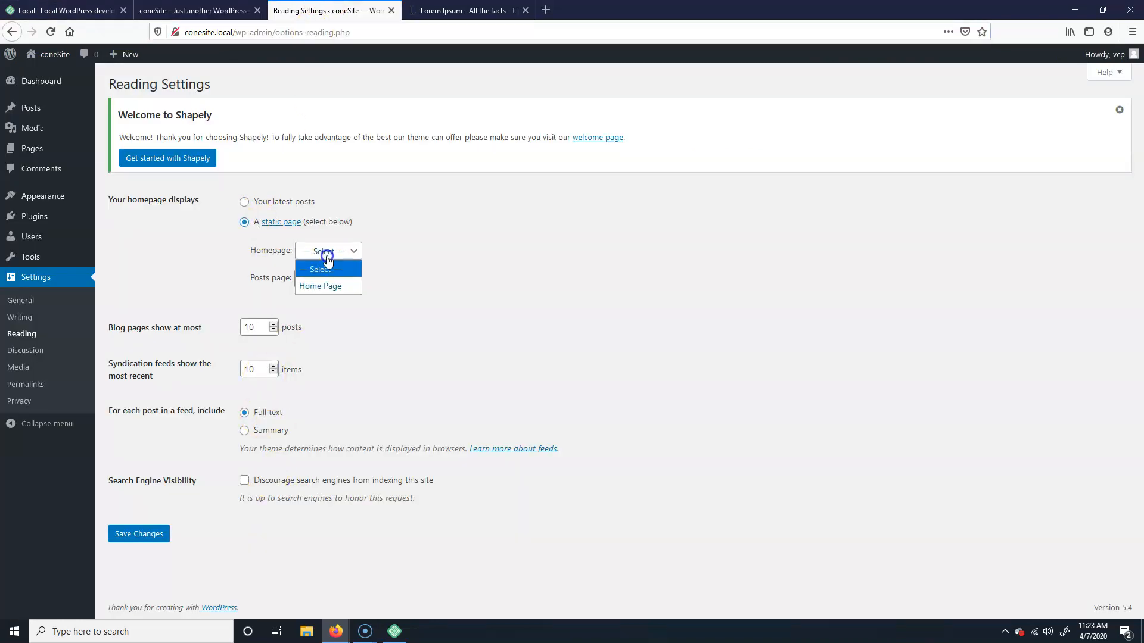
{"action": "left_click", "coordinate": [330, 290]}
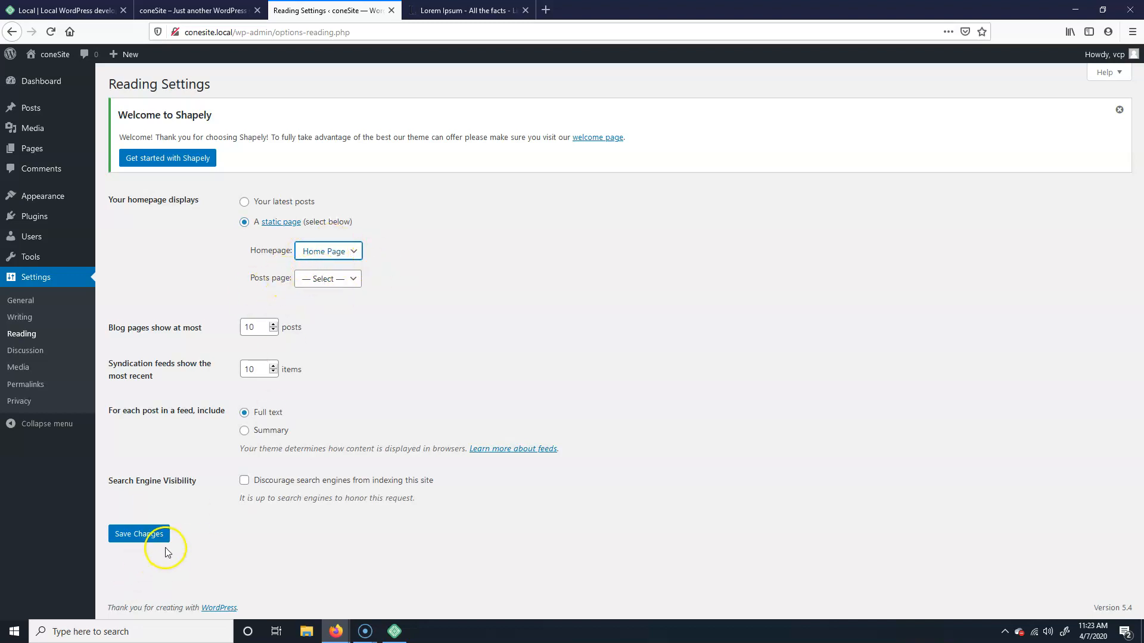
{"action": "left_click", "coordinate": [146, 542]}
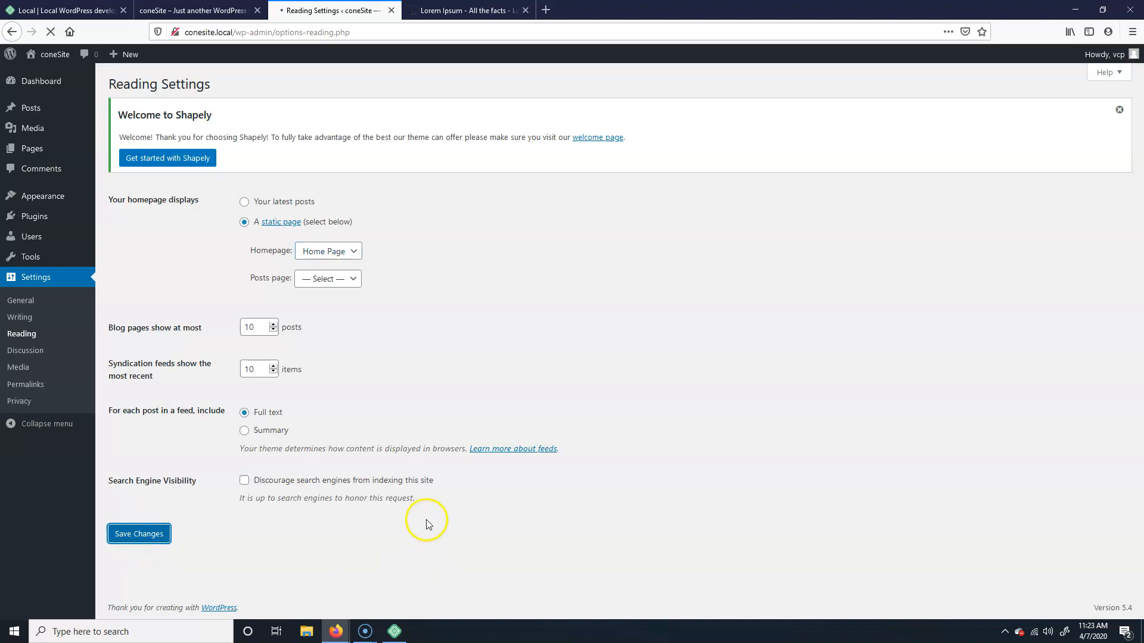
{"action": "left_click", "coordinate": [193, 10]}
{"action": "left_click", "coordinate": [51, 32]}
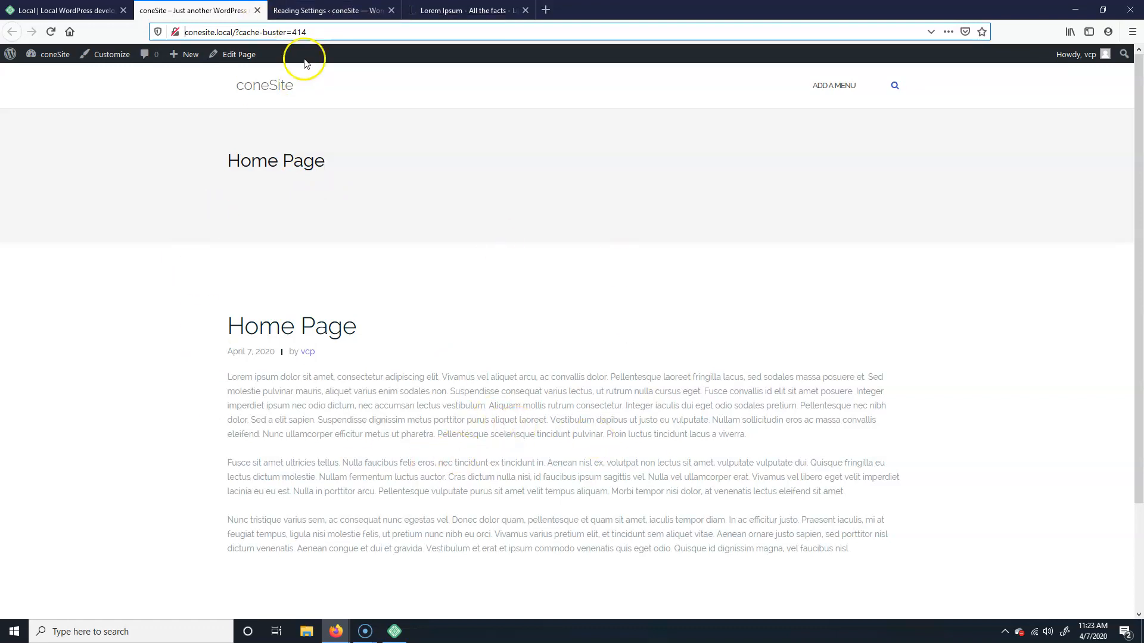
{"action": "left_click", "coordinate": [316, 8]}
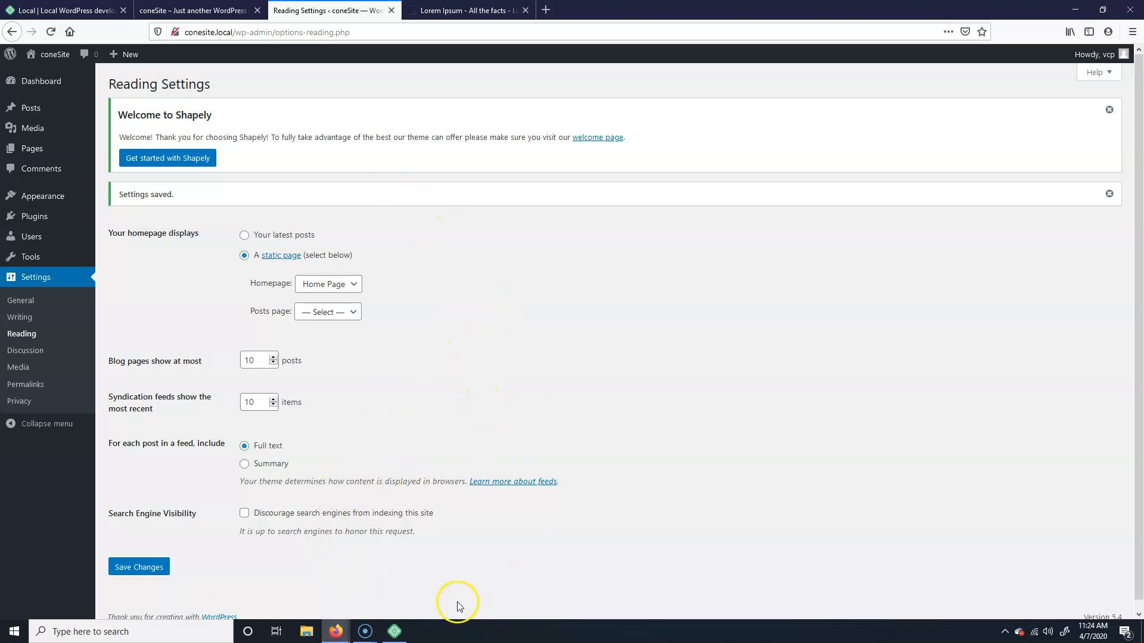
Step: Open General Settings and compare it with the site's front-end home page
{"action": "left_click", "coordinate": [21, 300]}
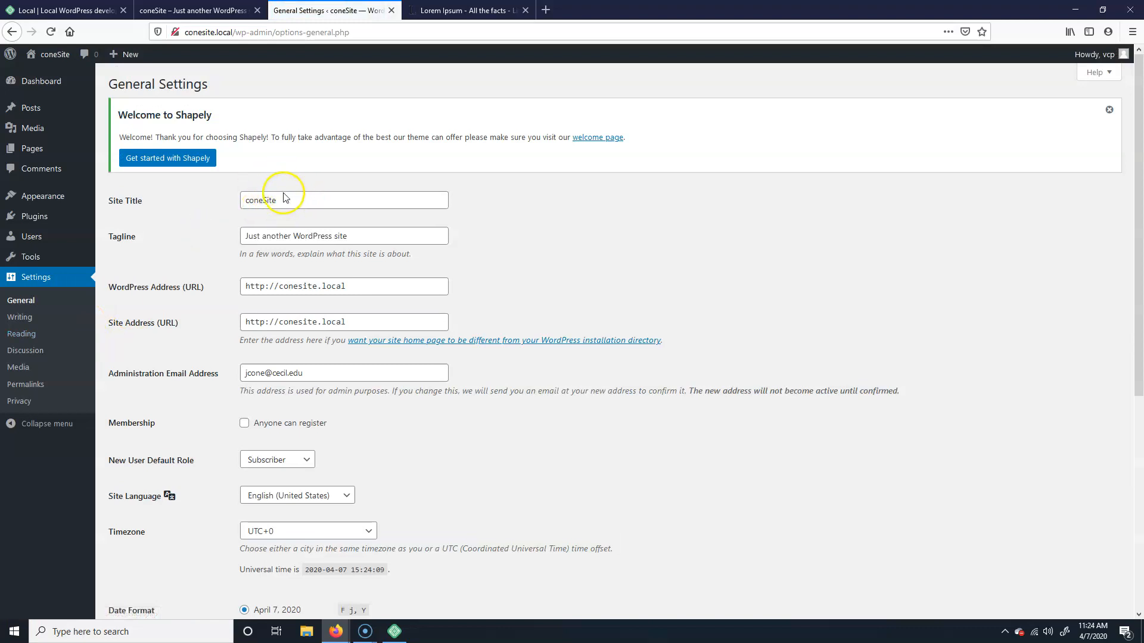
{"action": "left_click", "coordinate": [161, 11]}
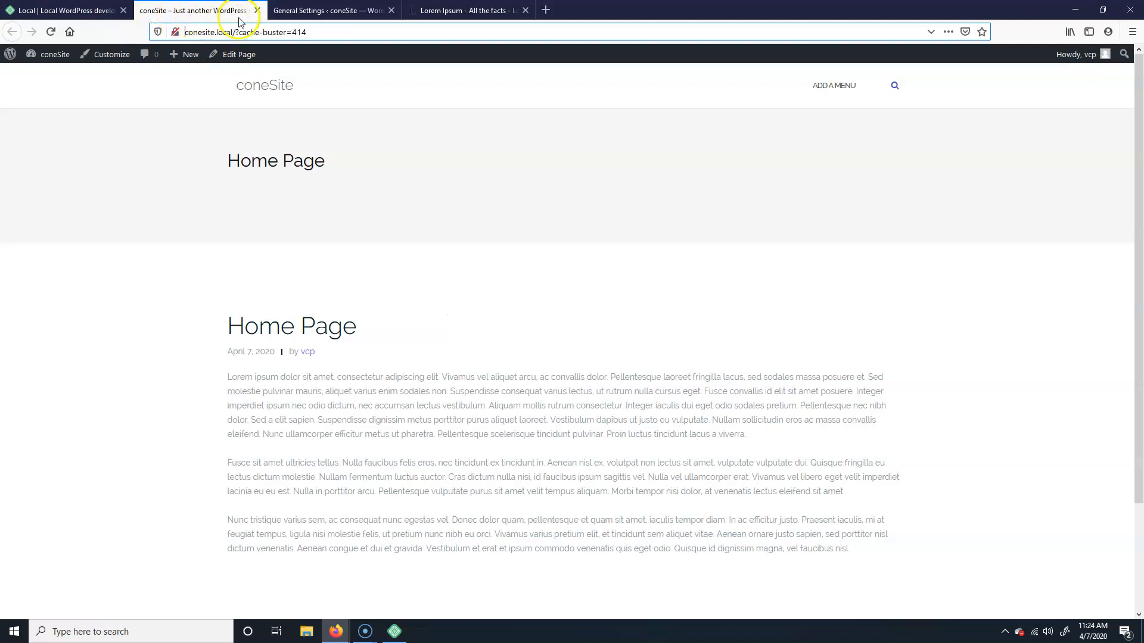
{"action": "left_click", "coordinate": [327, 11]}
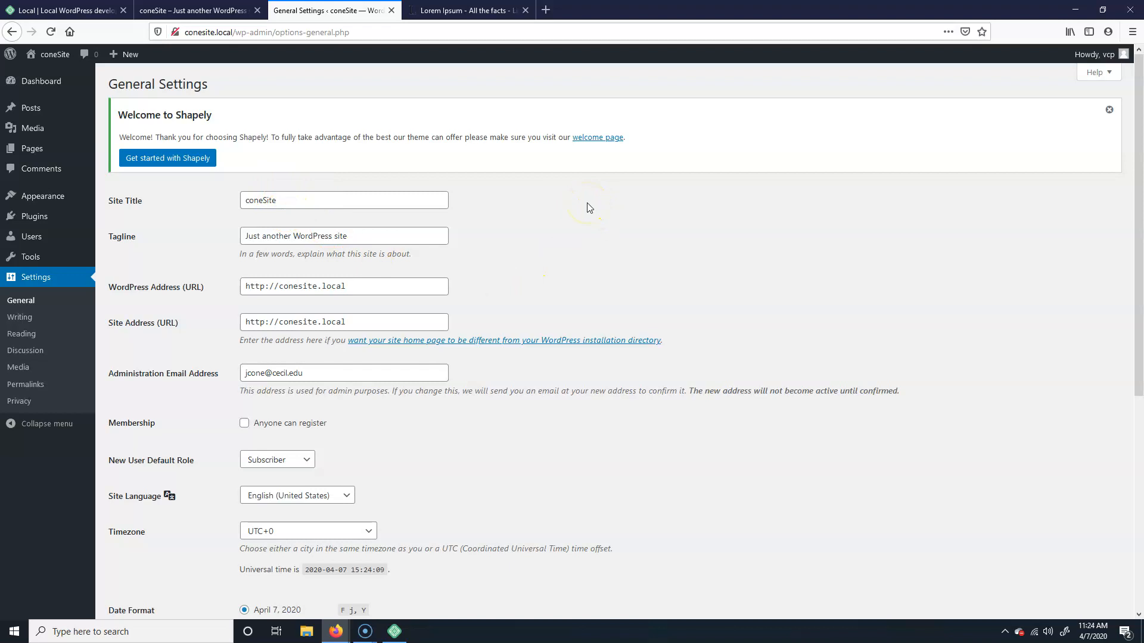
Step: Replace the site title with 'Cone's Awesome Site' and start a new tagline beginning 'Jus'
{"action": "left_click_drag", "start_coordinate": [299, 201], "coordinate": [173, 196]}
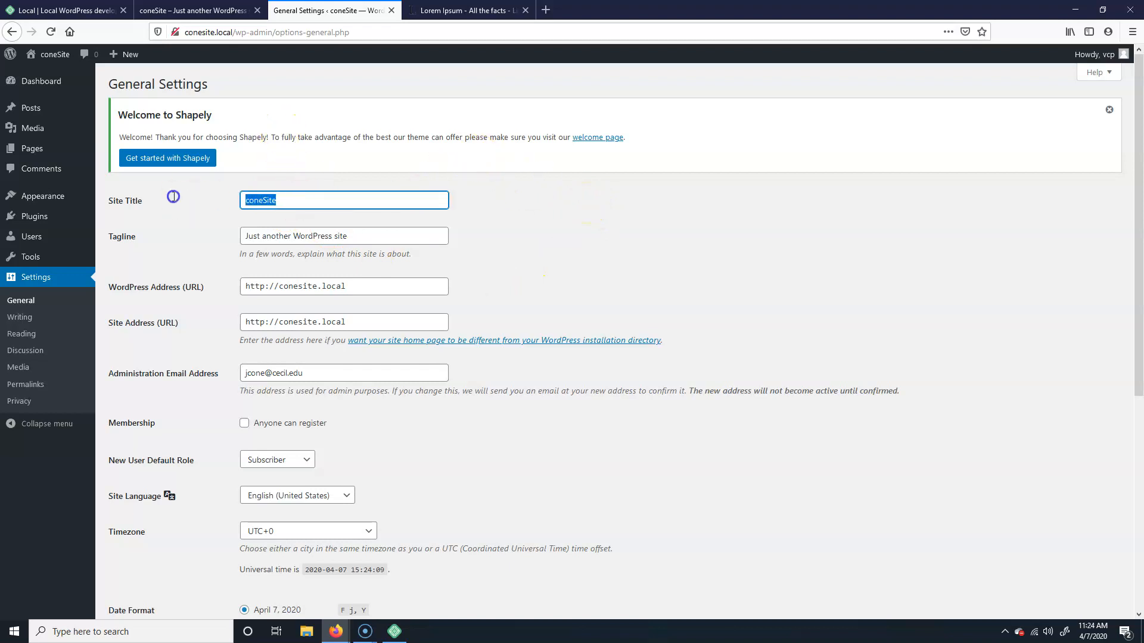
{"action": "type", "text": "Cone'"}
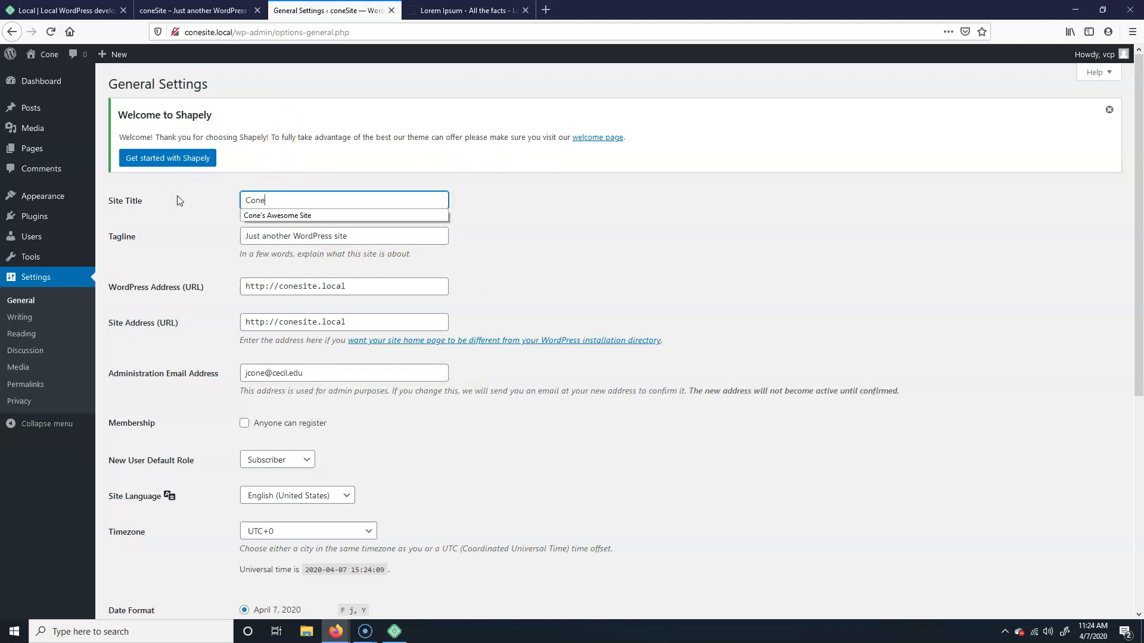
{"action": "key", "text": "Down"}
{"action": "key", "text": "Return"}
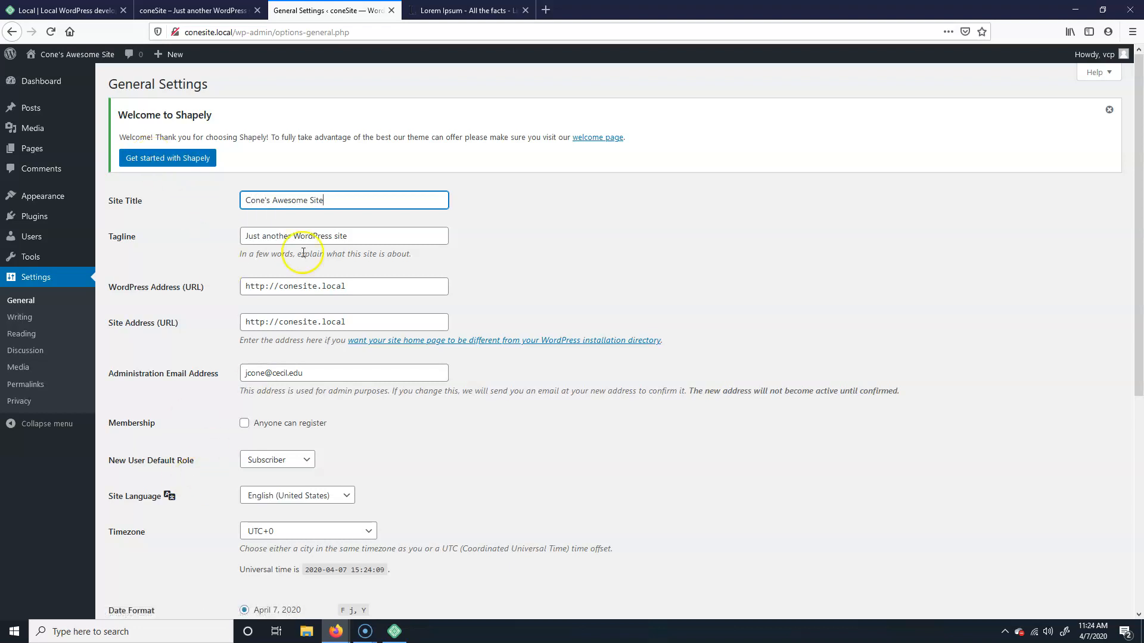
{"action": "left_click_drag", "start_coordinate": [388, 235], "coordinate": [220, 113]}
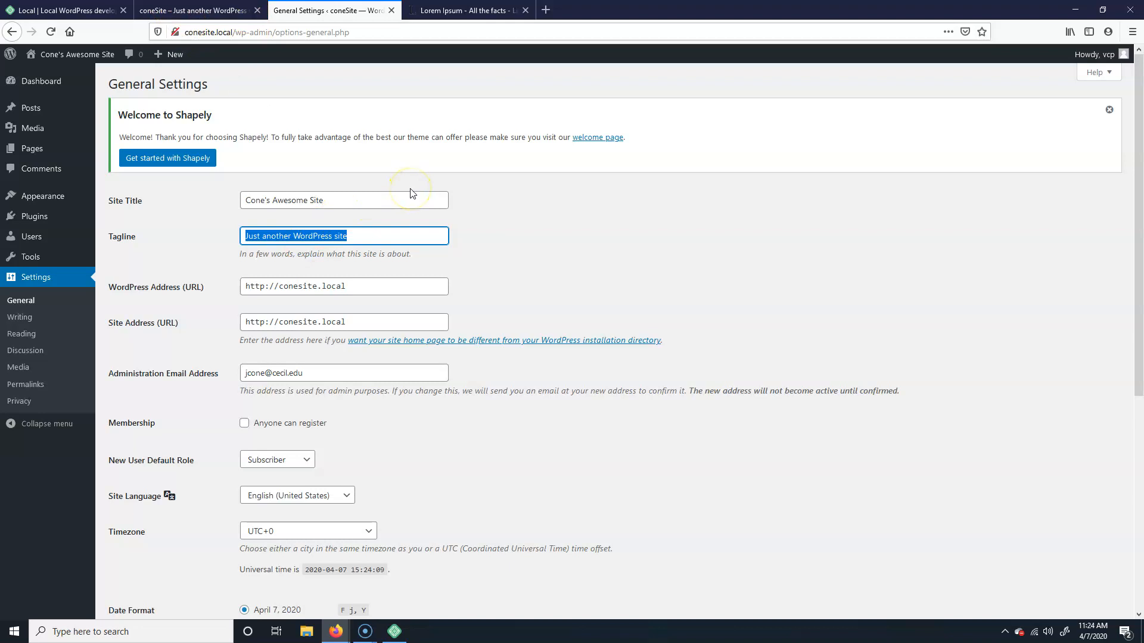
{"action": "type", "text": "Jus"}
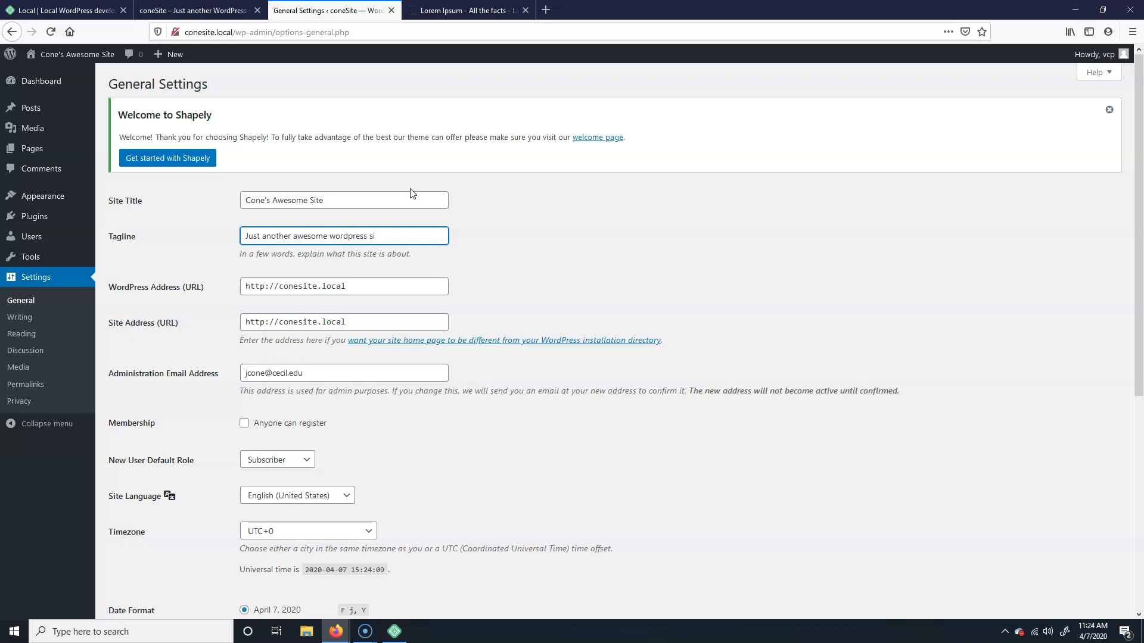
Step: Save the General Settings and check that the front end shows the new title
{"action": "left_click", "coordinate": [295, 288]}
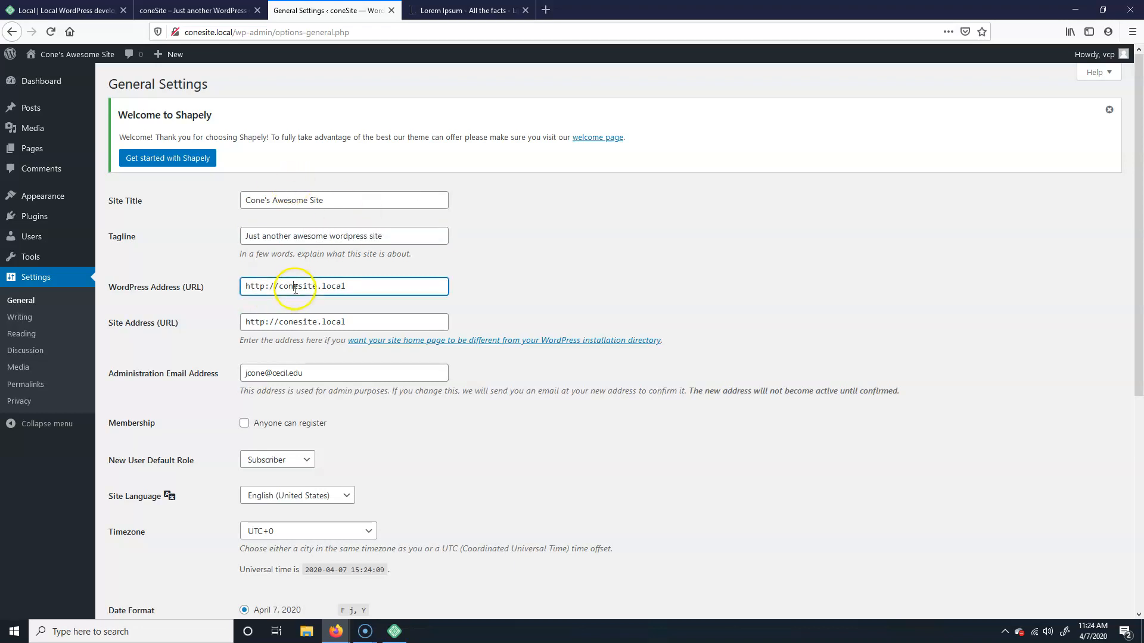
{"action": "scroll", "coordinate": [329, 253], "scroll_direction": "down", "scroll_amount": 3}
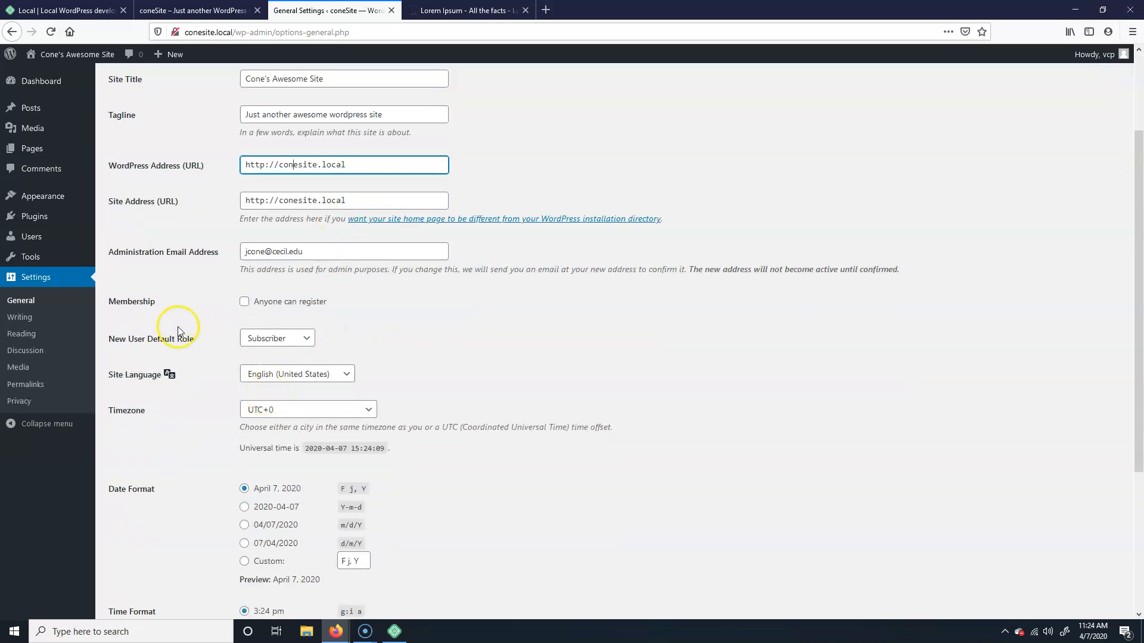
{"action": "scroll", "coordinate": [271, 271], "scroll_direction": "down", "scroll_amount": 3}
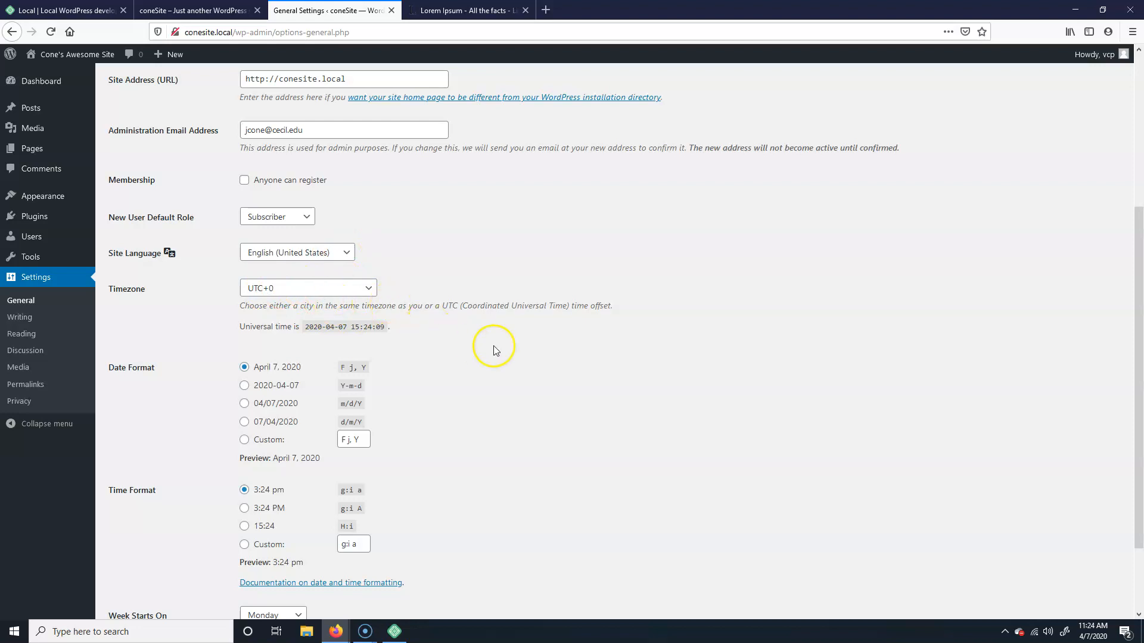
{"action": "scroll", "coordinate": [493, 351], "scroll_direction": "down", "scroll_amount": 3}
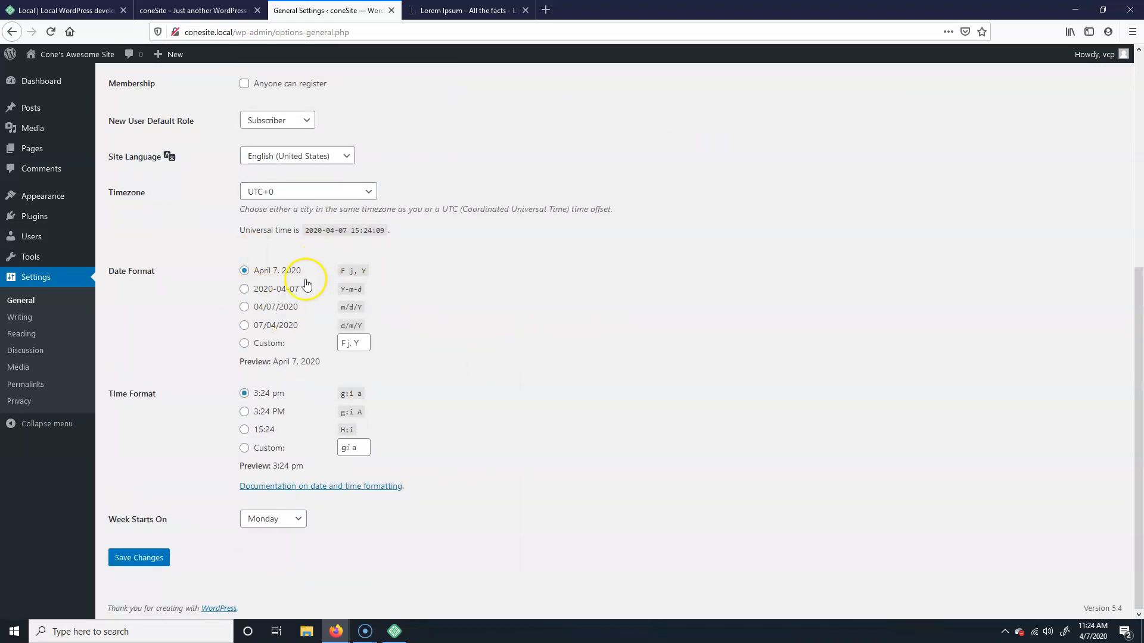
{"action": "left_click", "coordinate": [122, 557]}
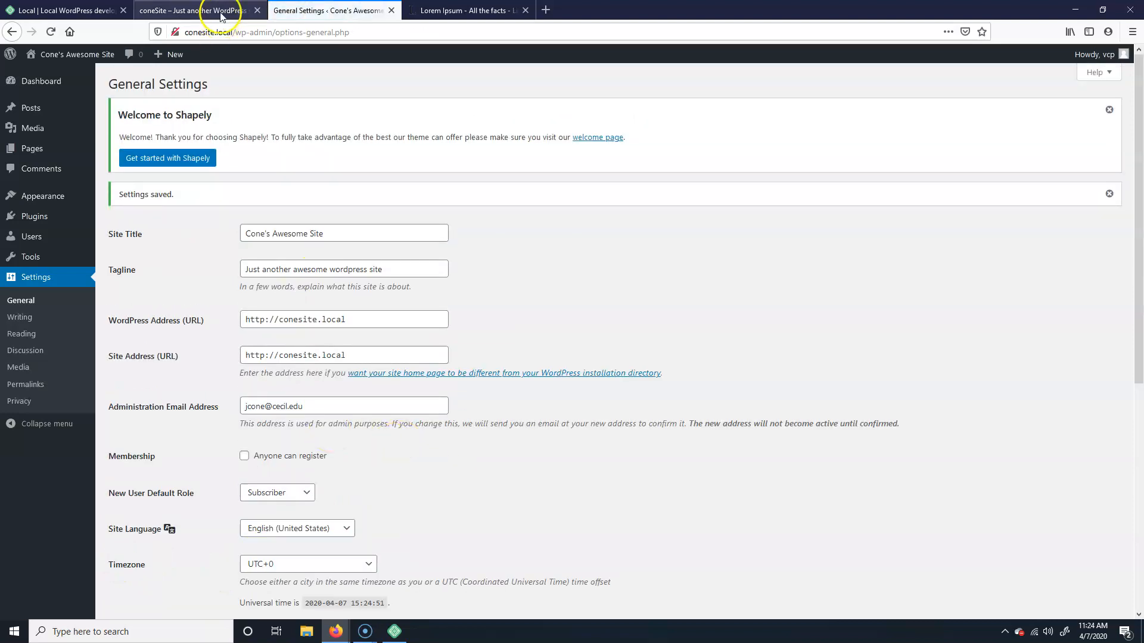
{"action": "left_click", "coordinate": [189, 10]}
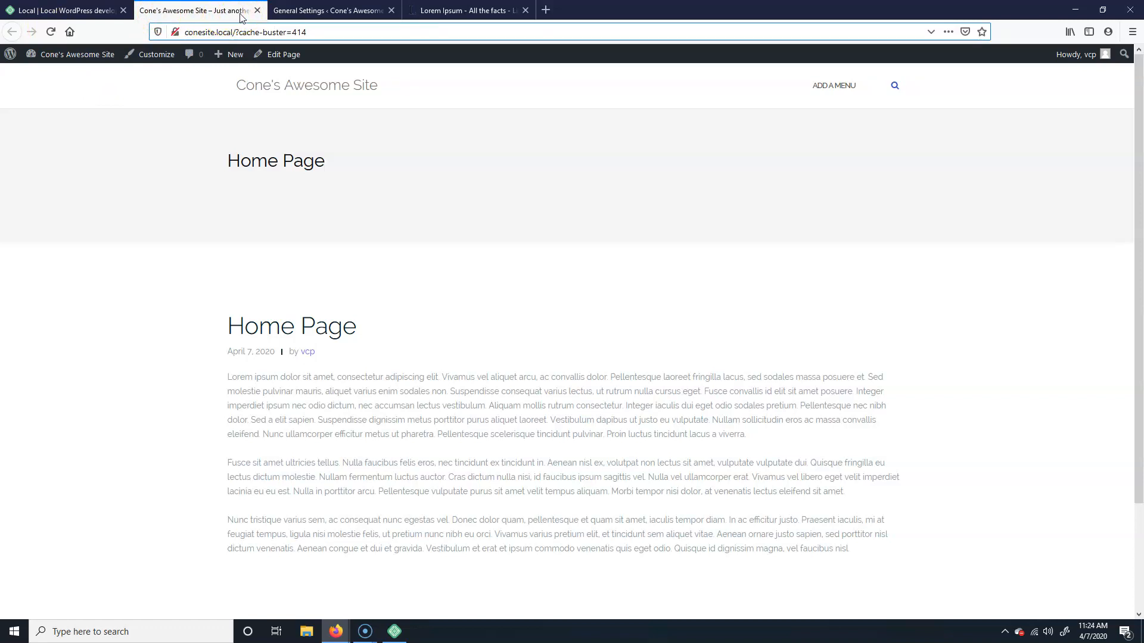
{"action": "left_click", "coordinate": [333, 11]}
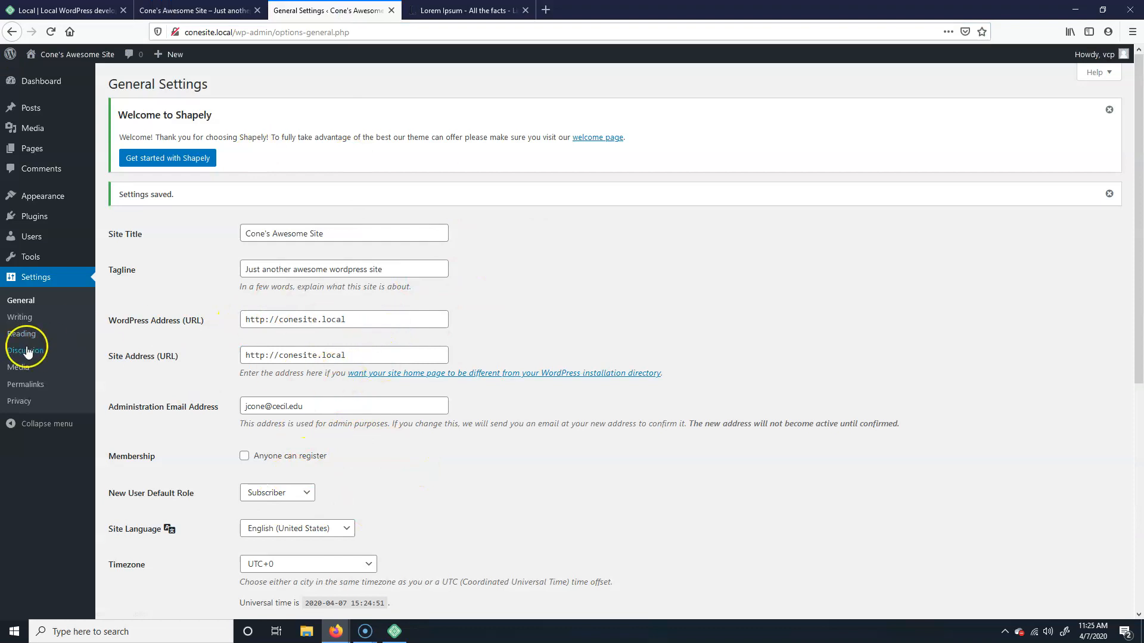
Step: Browse the Writing settings and the Themes overview, then inspect the site's home page
{"action": "left_click", "coordinate": [18, 316]}
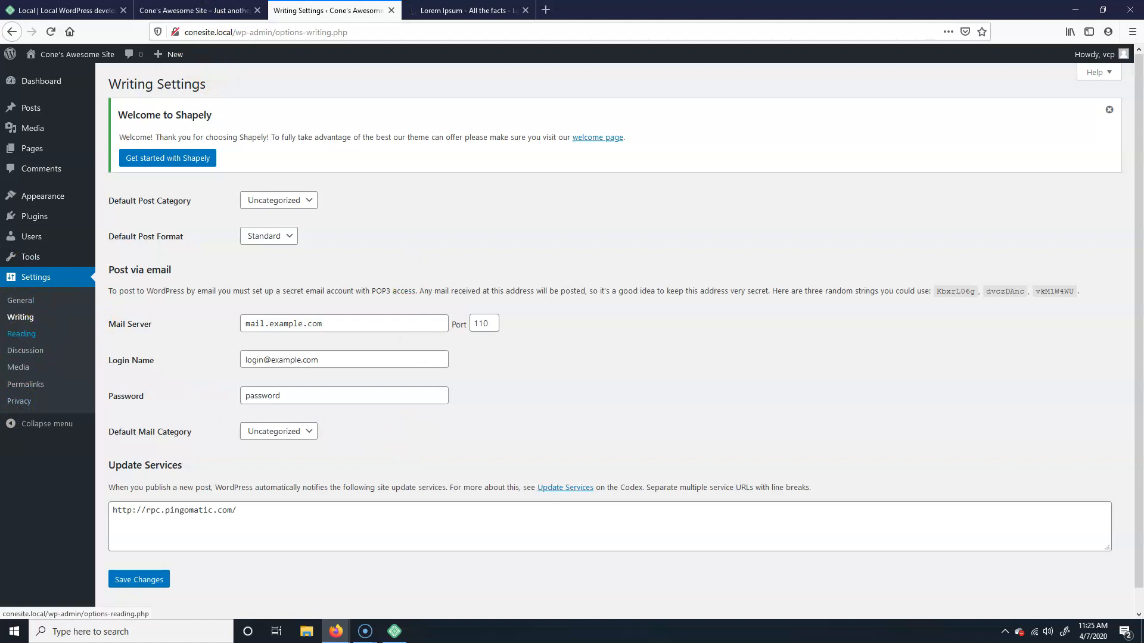
{"action": "left_click", "coordinate": [60, 204]}
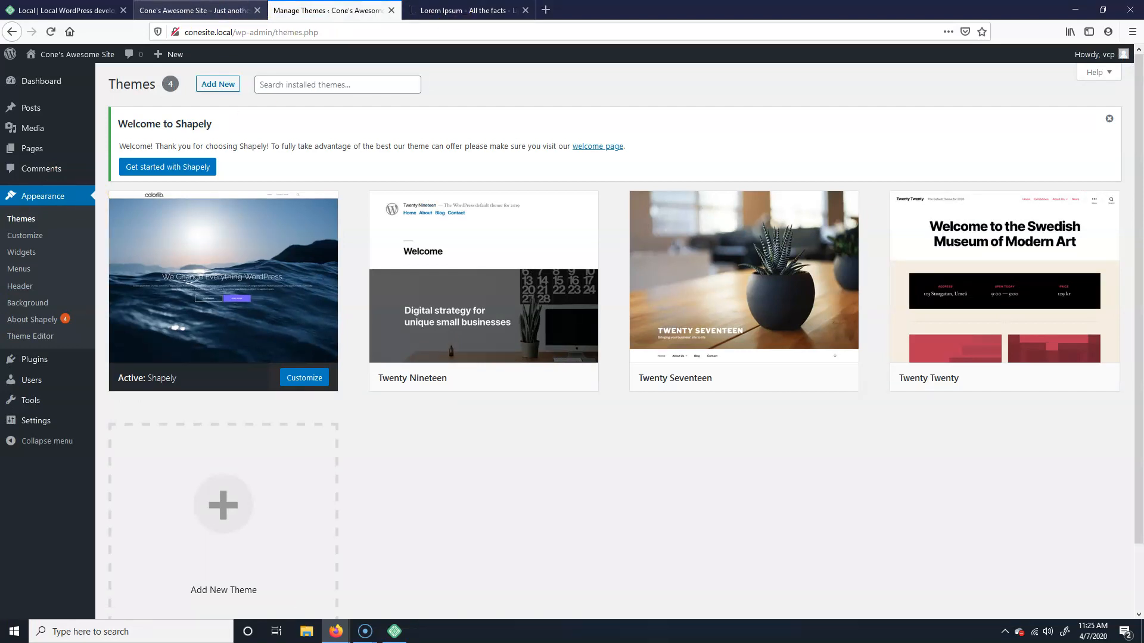
{"action": "left_click", "coordinate": [178, 7]}
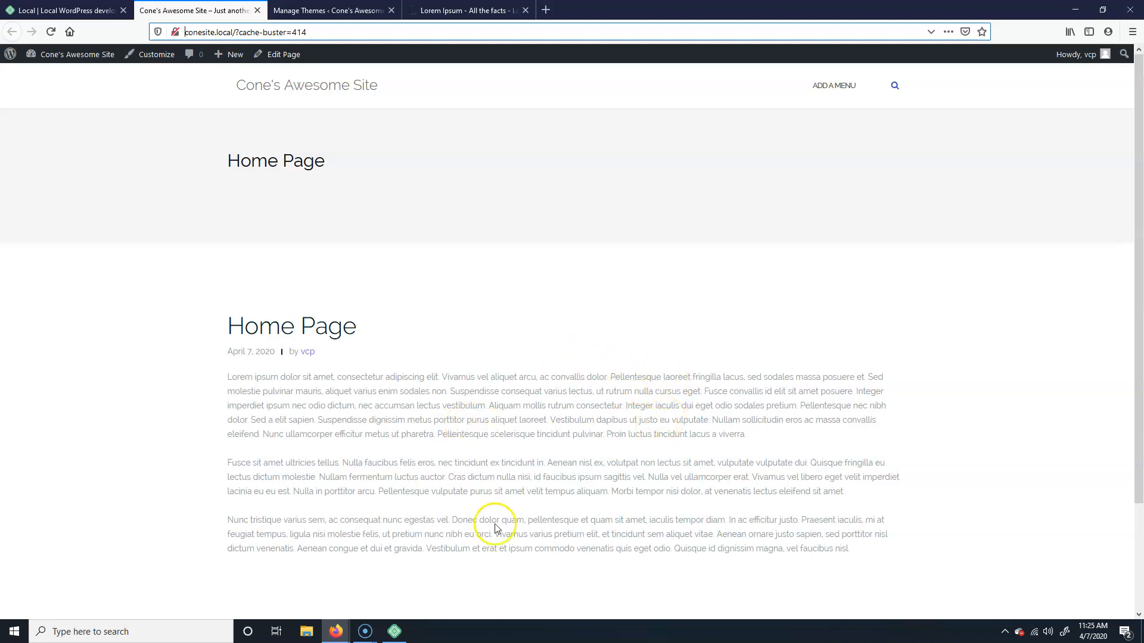
{"action": "mouse_move", "coordinate": [367, 635]}
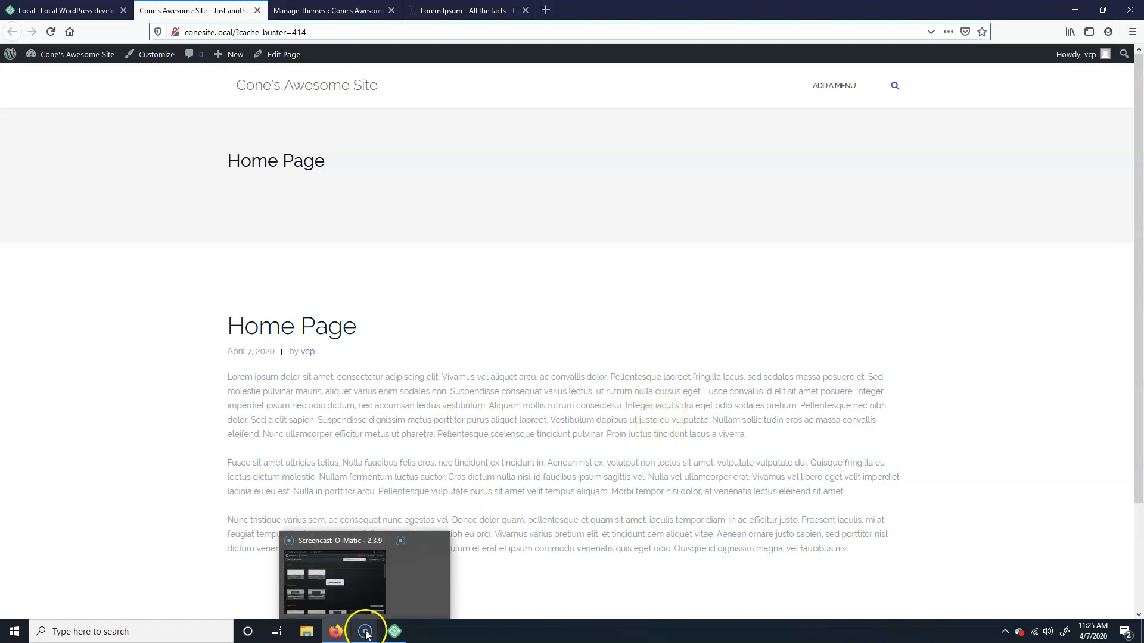
{"action": "left_click", "coordinate": [370, 589]}
{"action": "left_click", "coordinate": [330, 579]}
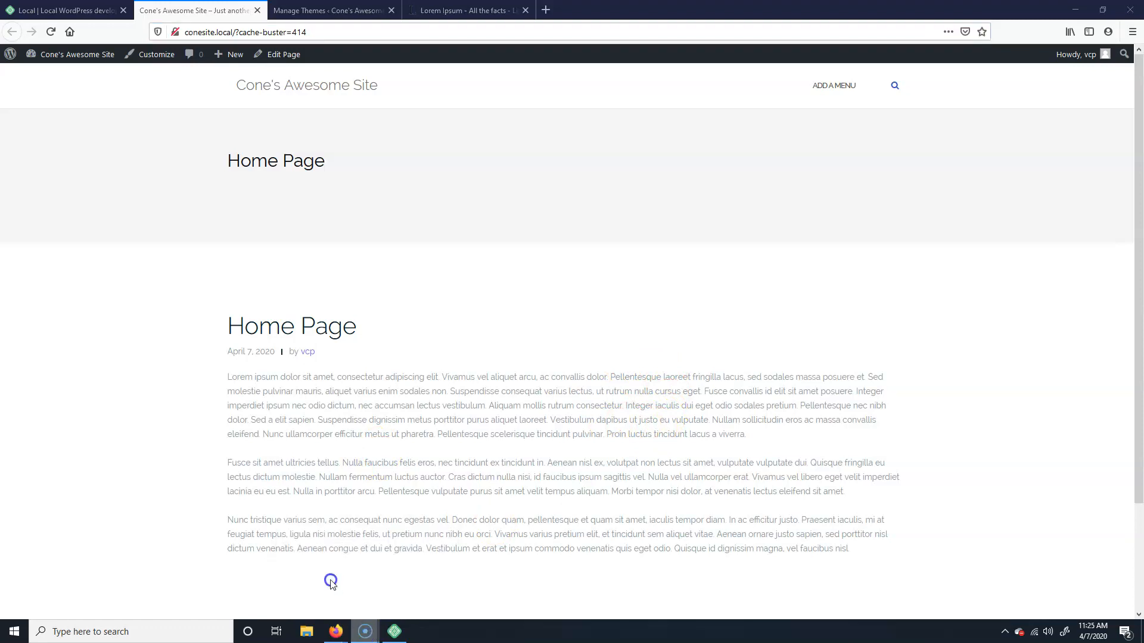
{"action": "left_click", "coordinate": [817, 47]}
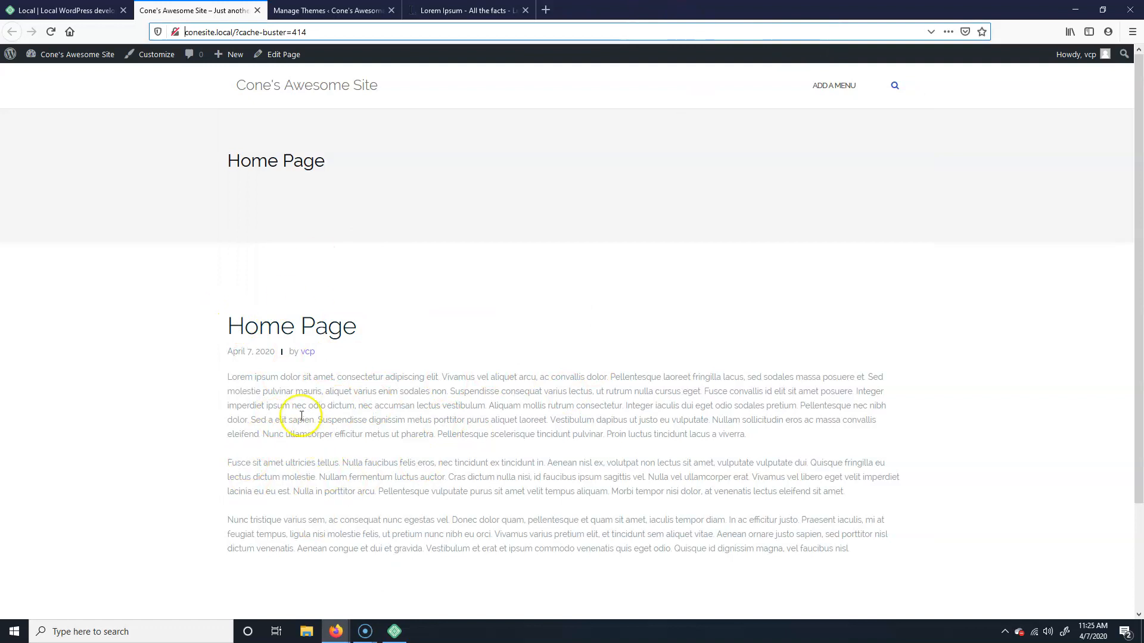
Step: Switch between the Themes overview and the site's home page to compare them
{"action": "left_click", "coordinate": [349, 11]}
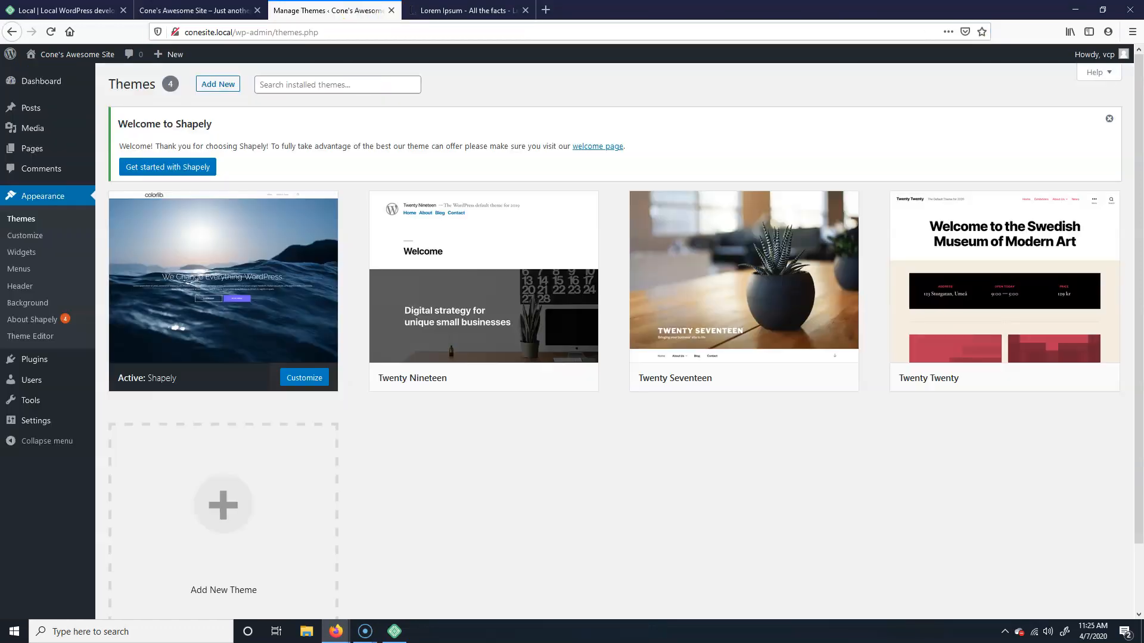
{"action": "left_click", "coordinate": [490, 10]}
{"action": "left_click", "coordinate": [184, 11]}
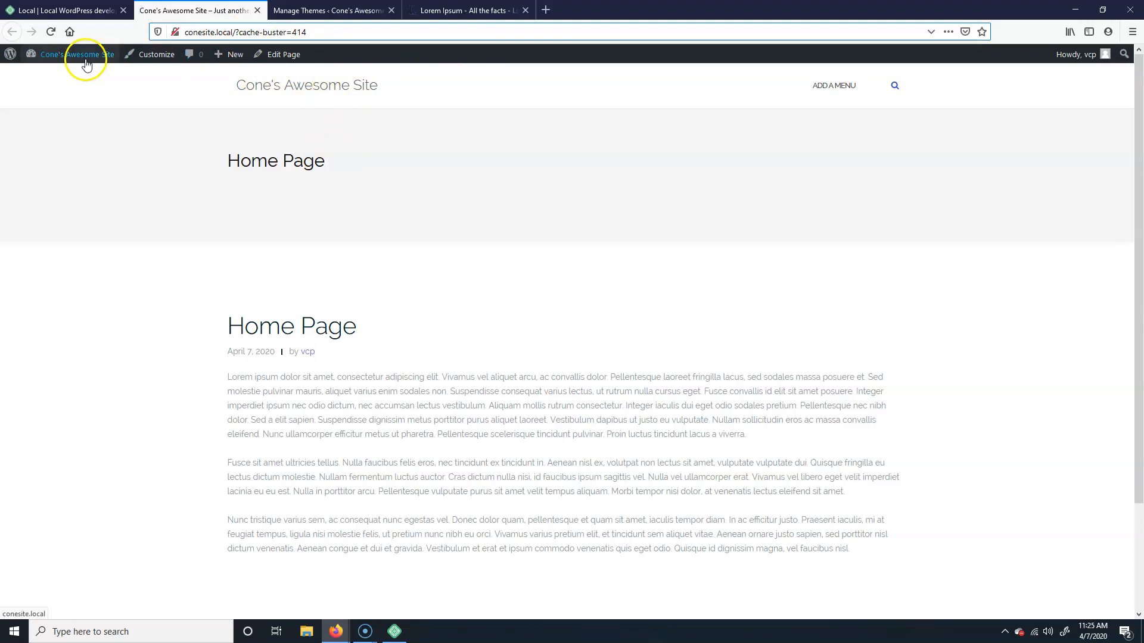
{"action": "mouse_move", "coordinate": [68, 60]}
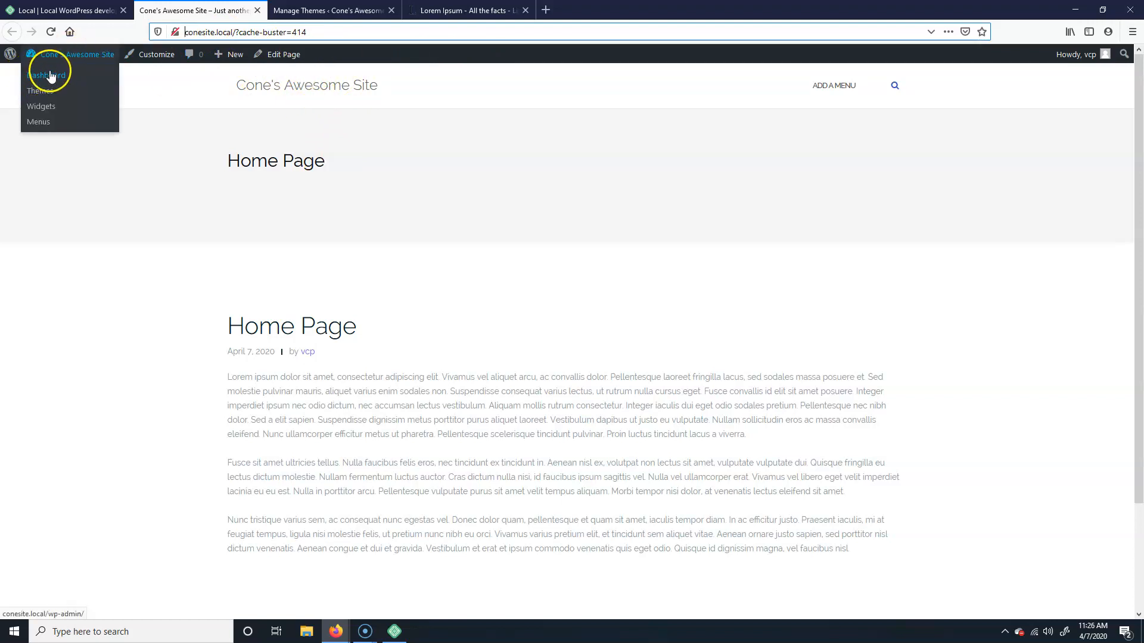
{"action": "left_click", "coordinate": [151, 57]}
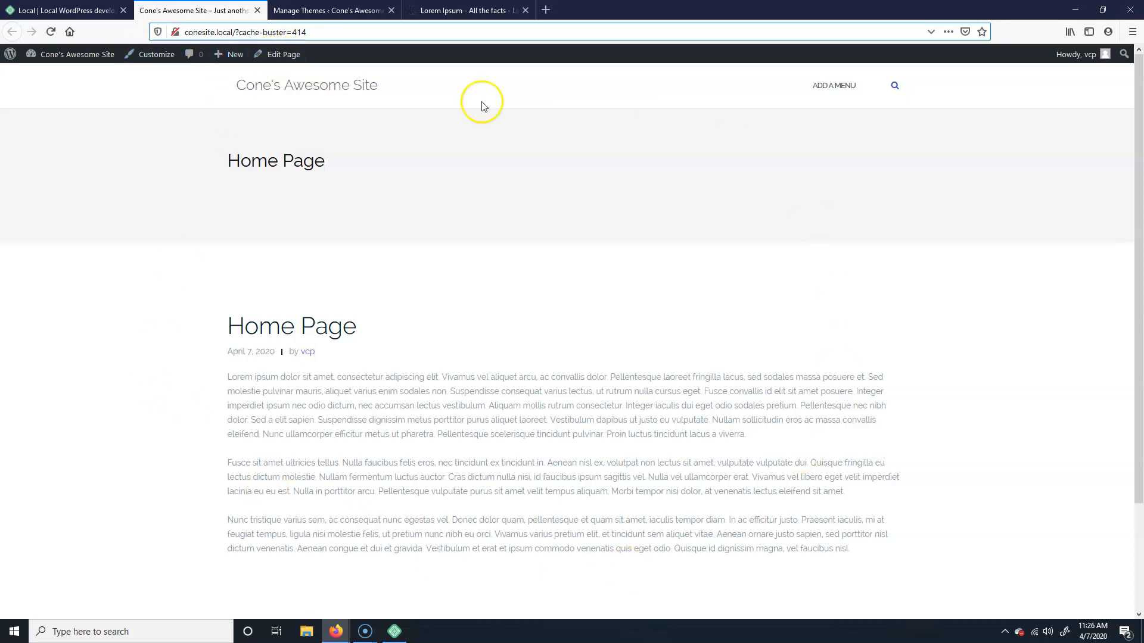
{"action": "left_click", "coordinate": [328, 10]}
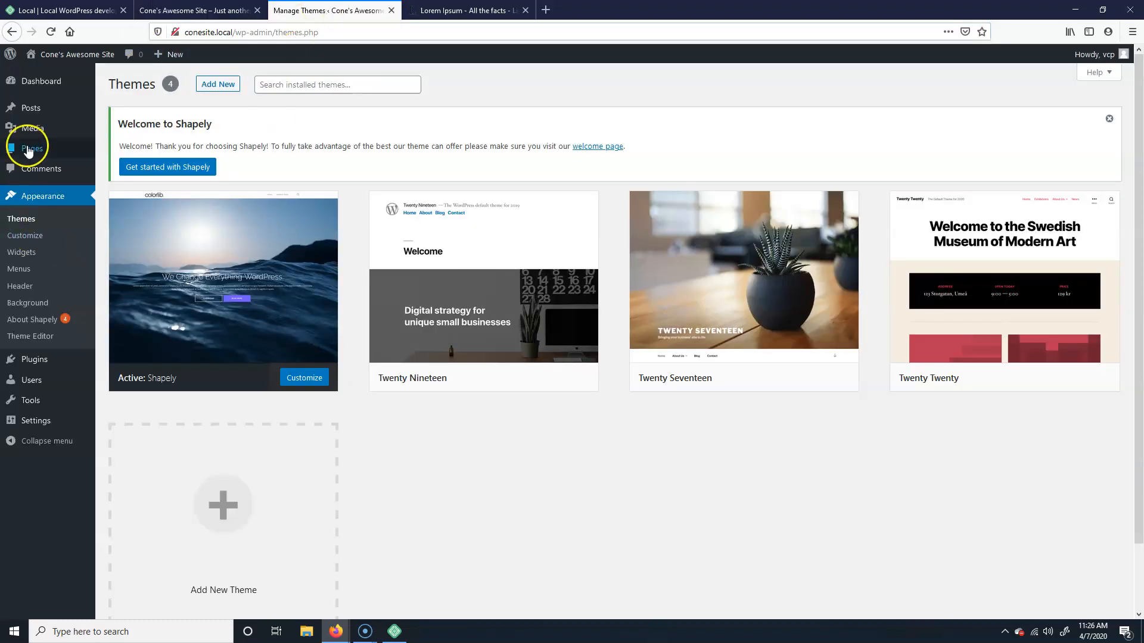
Step: Bring up the admin Pages list and close the Lorem Ipsum tab
{"action": "mouse_move", "coordinate": [32, 148]}
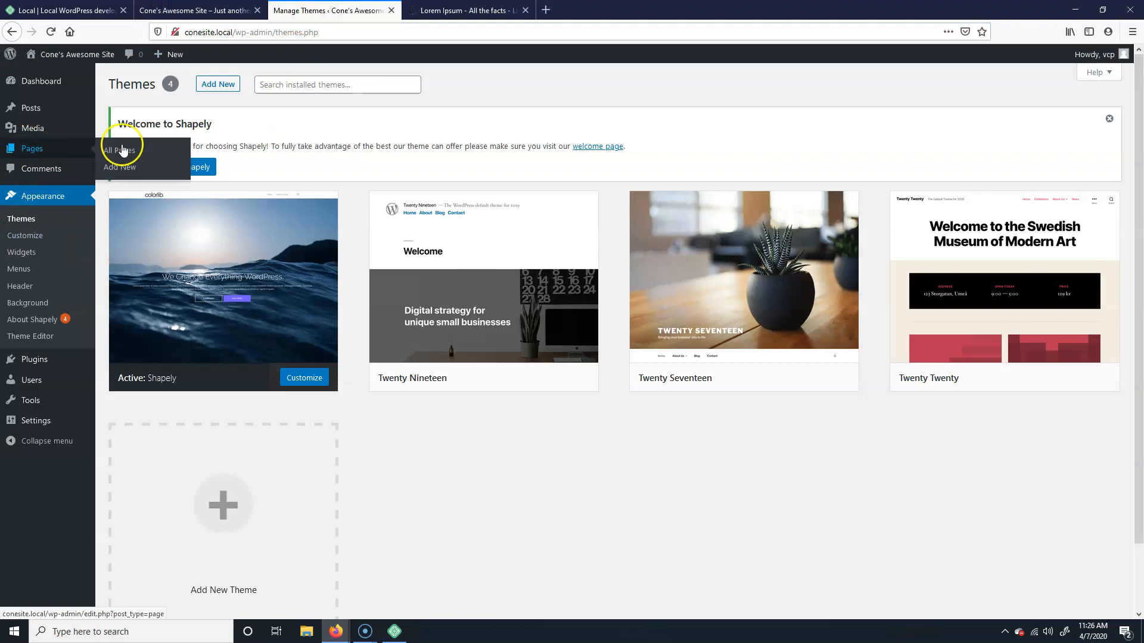
{"action": "left_click", "coordinate": [31, 155]}
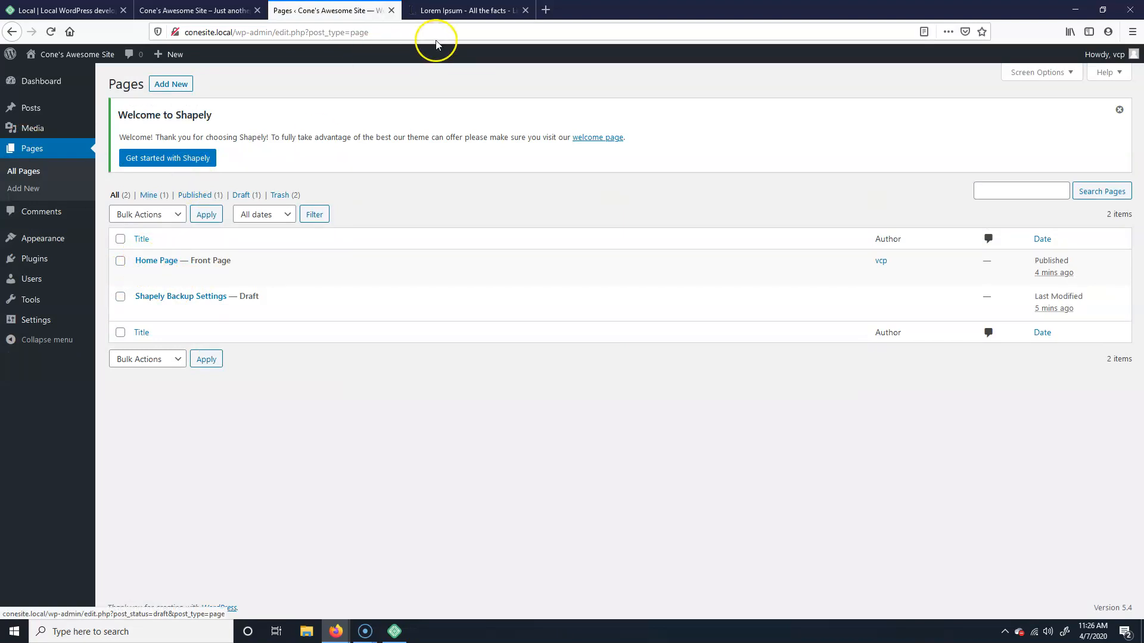
{"action": "left_click", "coordinate": [455, 11]}
{"action": "left_click", "coordinate": [206, 11]}
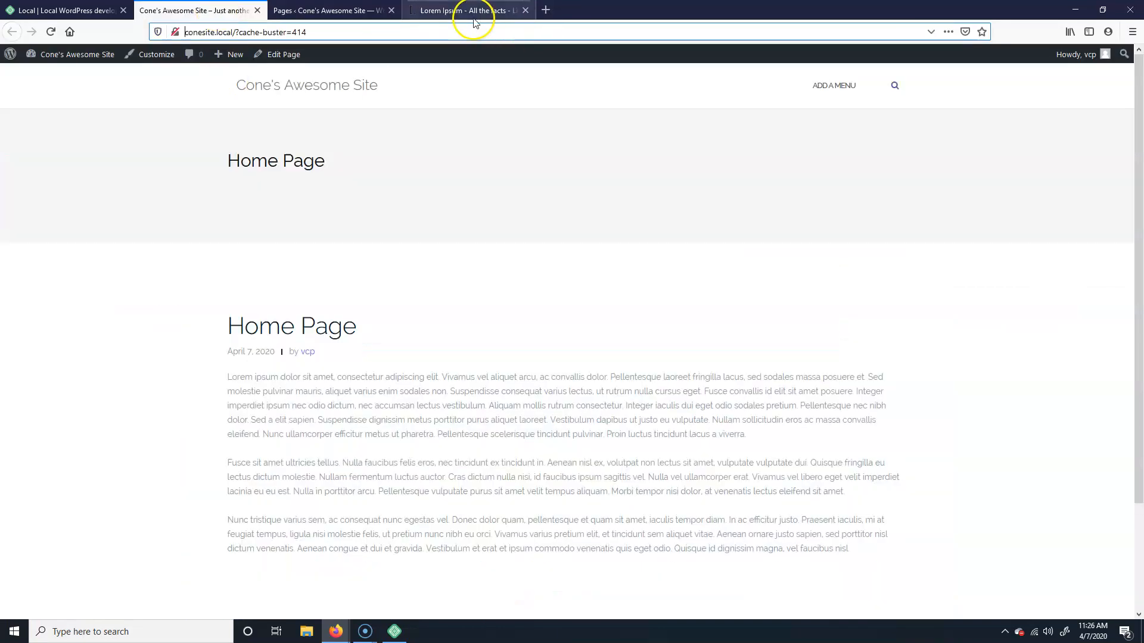
{"action": "left_click", "coordinate": [526, 10]}
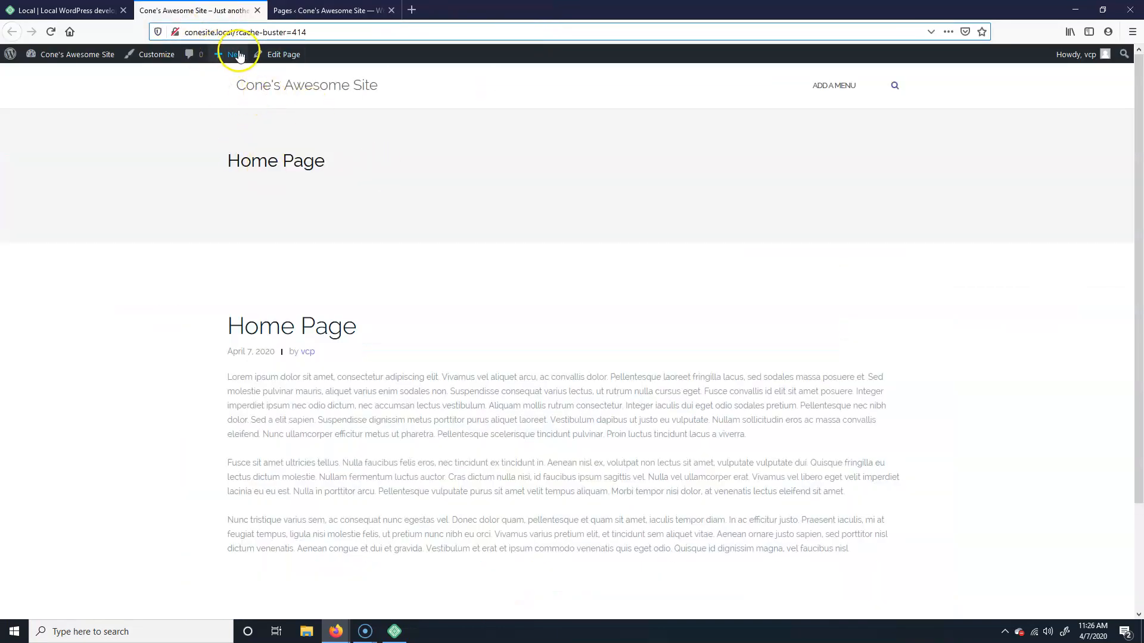
{"action": "mouse_move", "coordinate": [236, 53]}
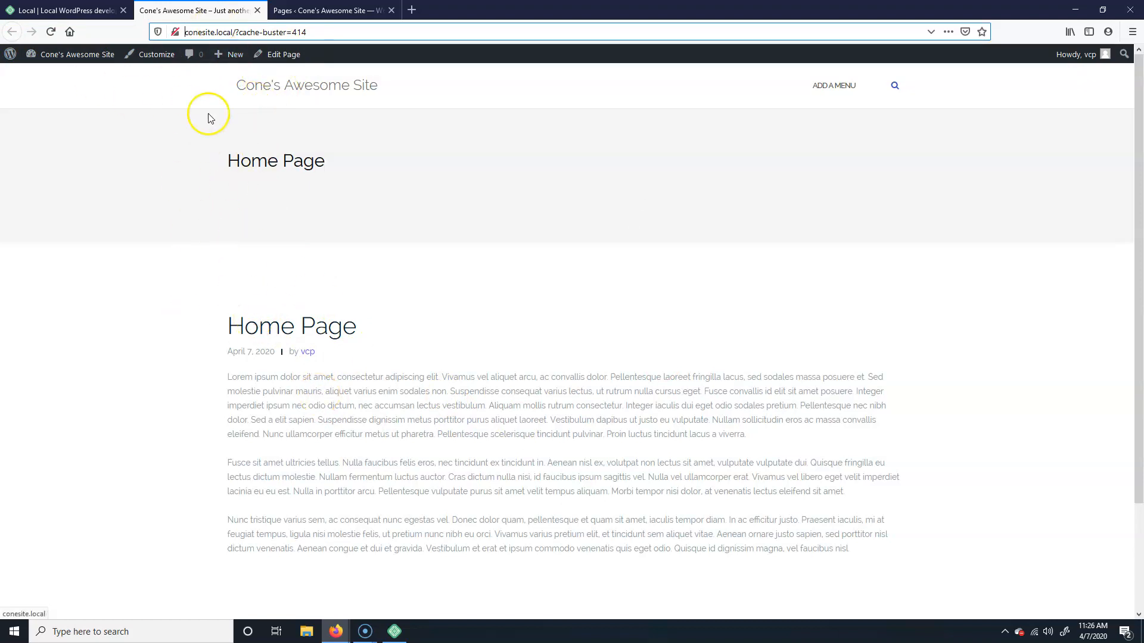
{"action": "left_click", "coordinate": [328, 10]}
Step: Go to Appearance > Customize, then Shapely's Theme Options > Site Identity
{"action": "mouse_move", "coordinate": [64, 241]}
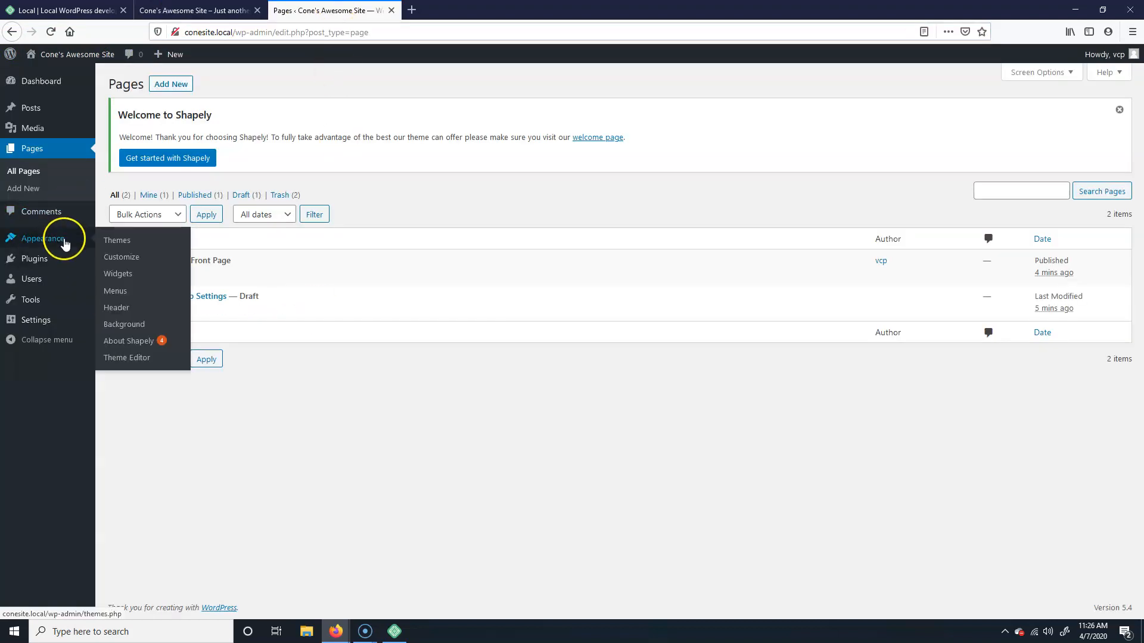
{"action": "left_click", "coordinate": [122, 257]}
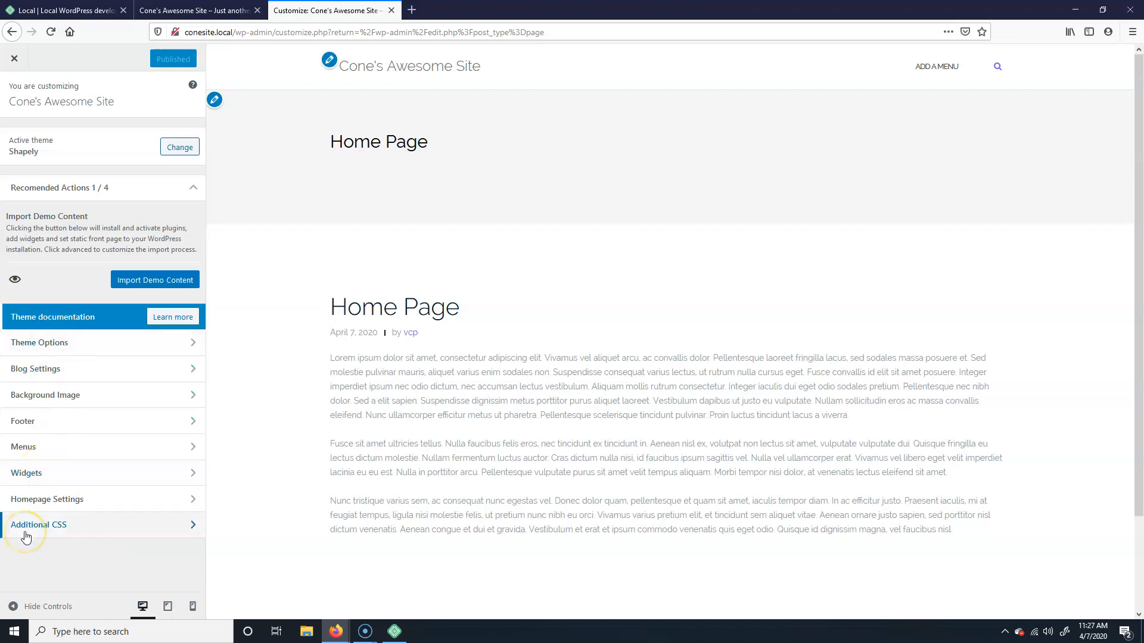
{"action": "left_click", "coordinate": [73, 349]}
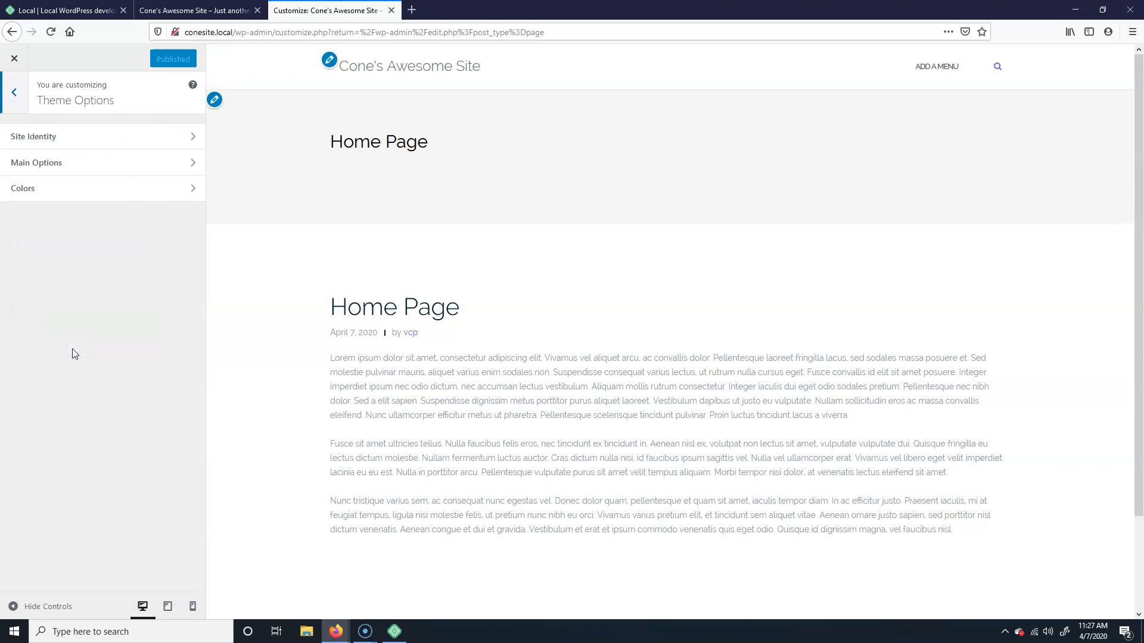
{"action": "left_click", "coordinate": [125, 139]}
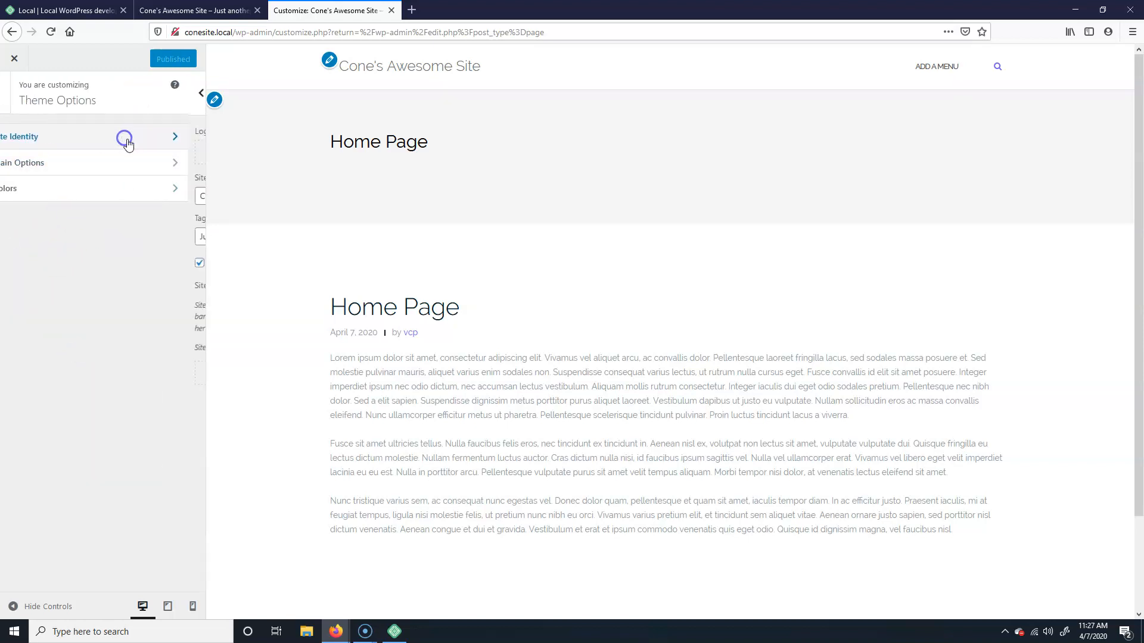
Step: Upload cone.jpg from the computer and choose it as the site logo
{"action": "left_click", "coordinate": [127, 153]}
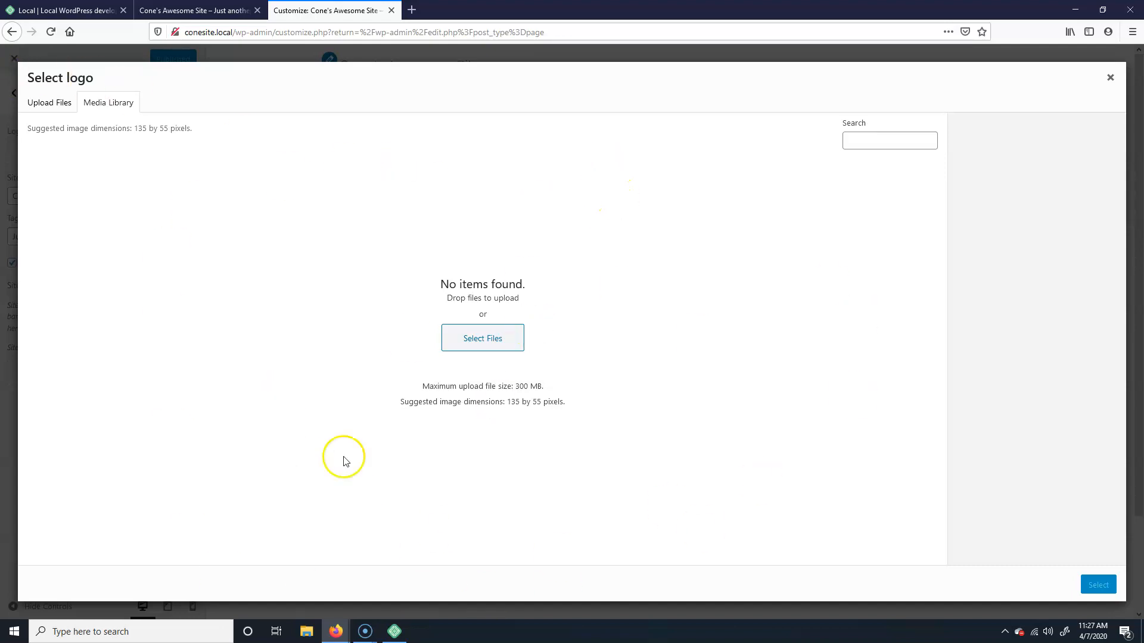
{"action": "left_click", "coordinate": [462, 333]}
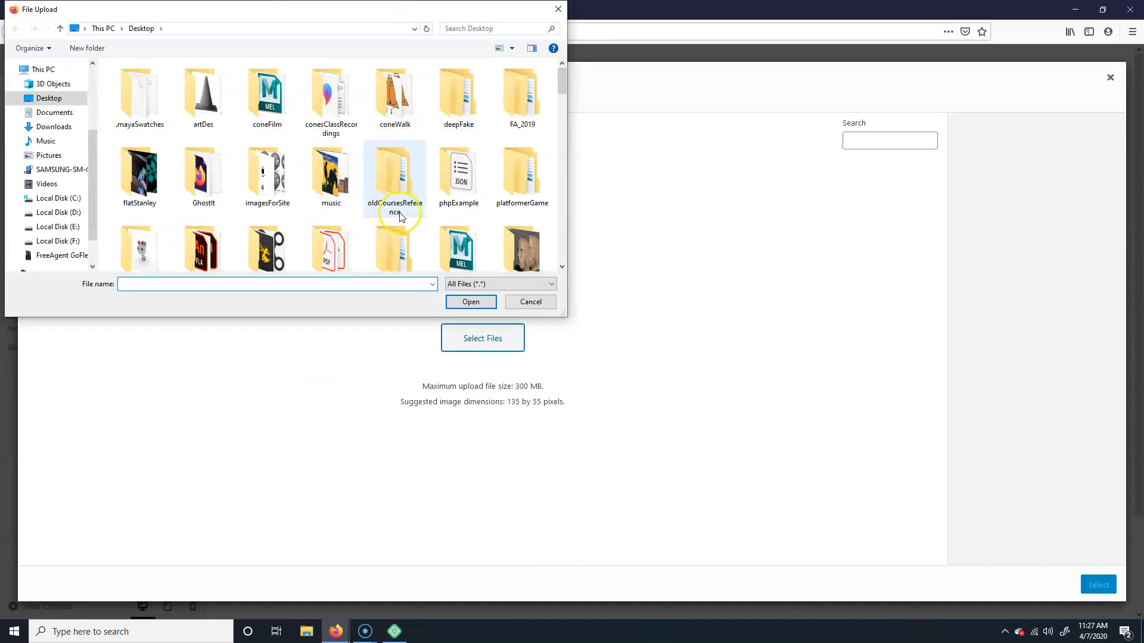
{"action": "scroll", "coordinate": [405, 214], "scroll_direction": "down", "scroll_amount": 12}
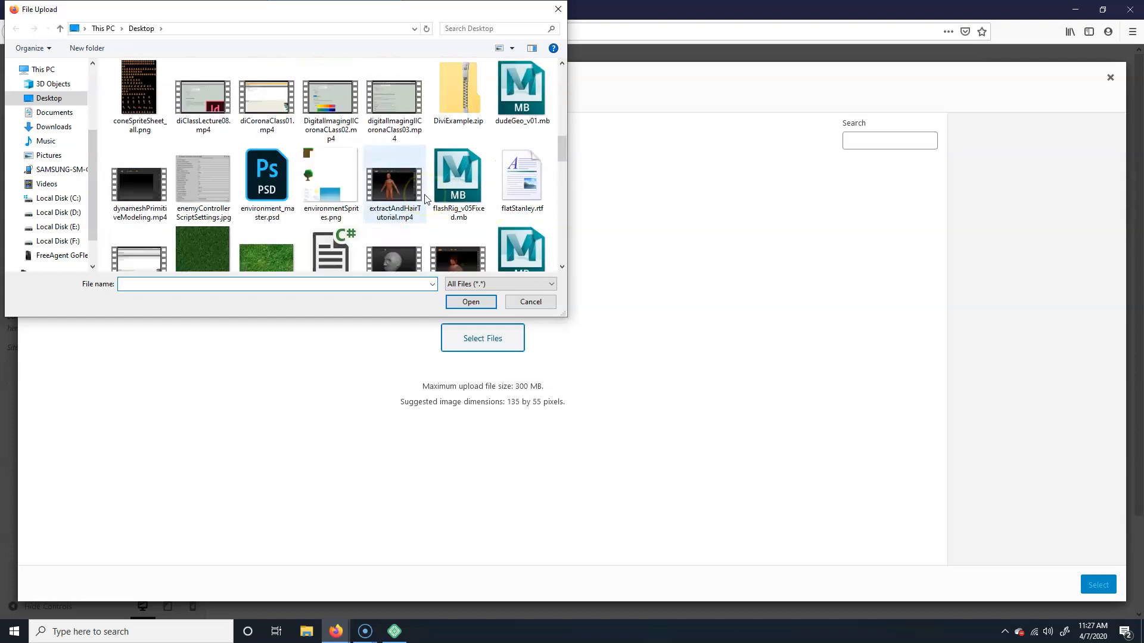
{"action": "scroll", "coordinate": [423, 197], "scroll_direction": "up", "scroll_amount": 3}
{"action": "left_click", "coordinate": [398, 181]}
{"action": "left_click", "coordinate": [474, 301]}
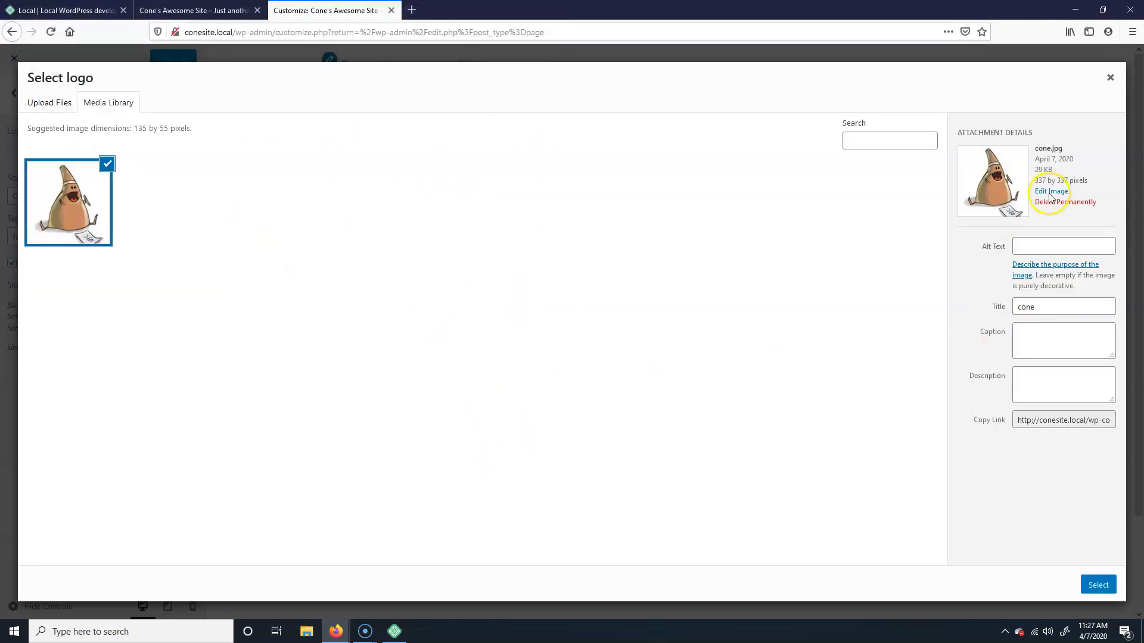
{"action": "left_click", "coordinate": [1096, 586]}
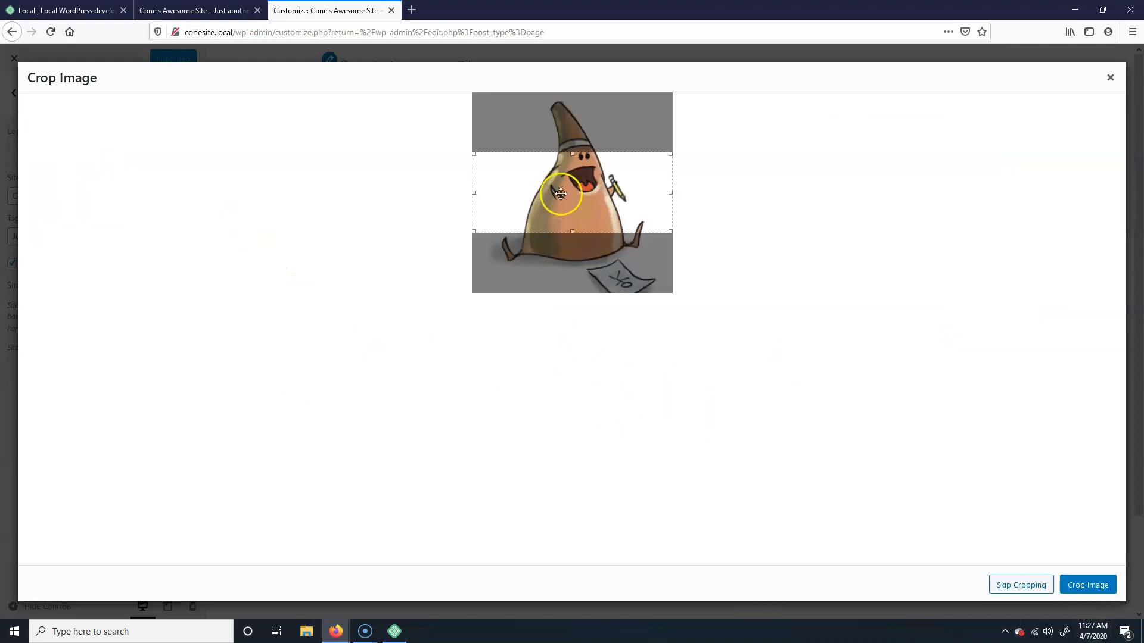
Step: Extend the crop box to the image's full top and bottom, then apply the crop
{"action": "left_click_drag", "start_coordinate": [576, 230], "coordinate": [566, 311]}
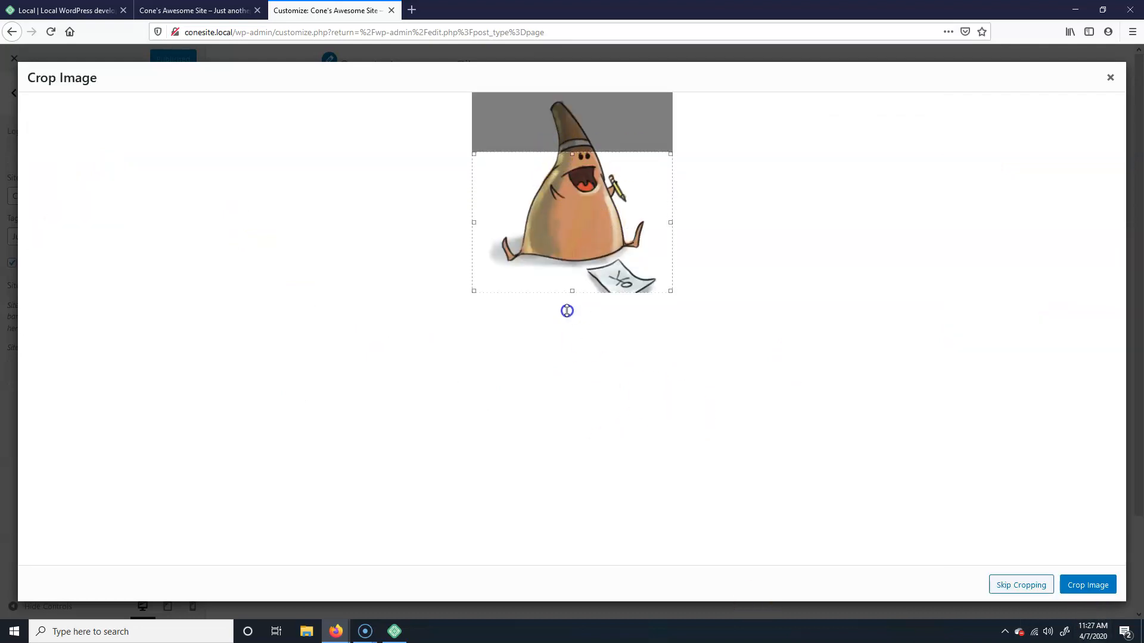
{"action": "left_click_drag", "start_coordinate": [558, 153], "coordinate": [588, 84]}
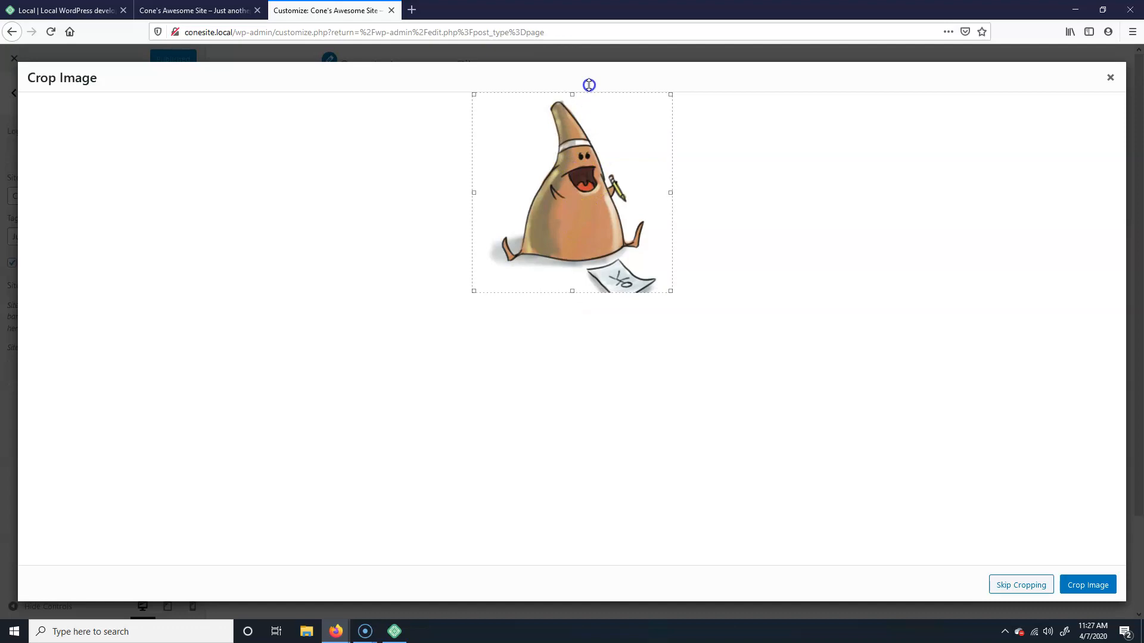
{"action": "left_click", "coordinate": [1021, 585]}
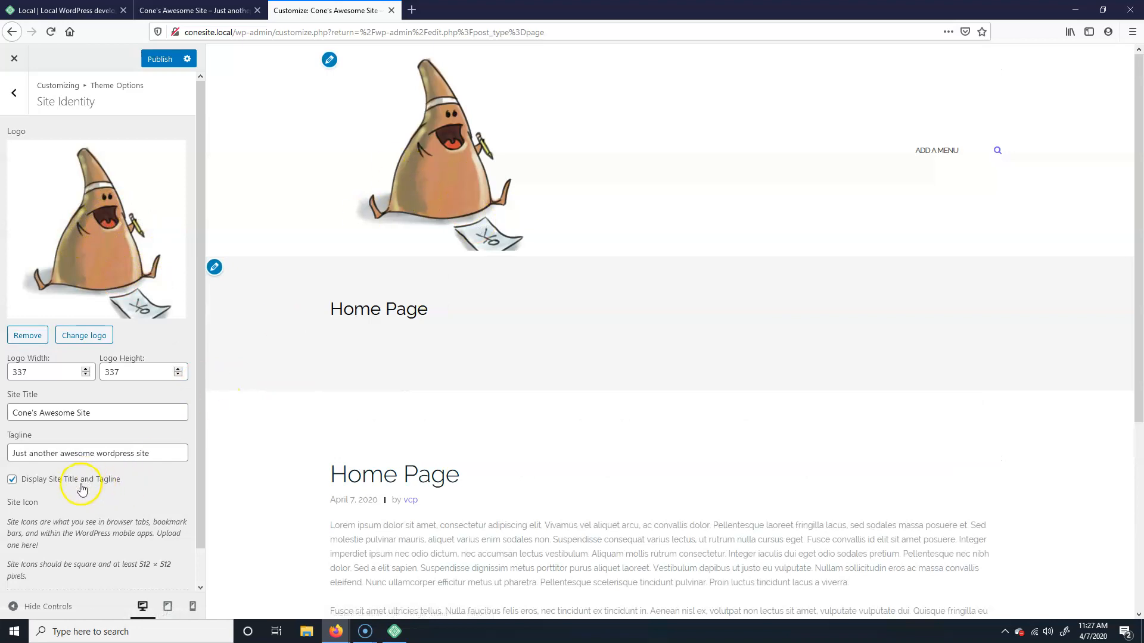
Step: Set the logo width and height to 150 pixels each in Site Identity
{"action": "left_click", "coordinate": [41, 371]}
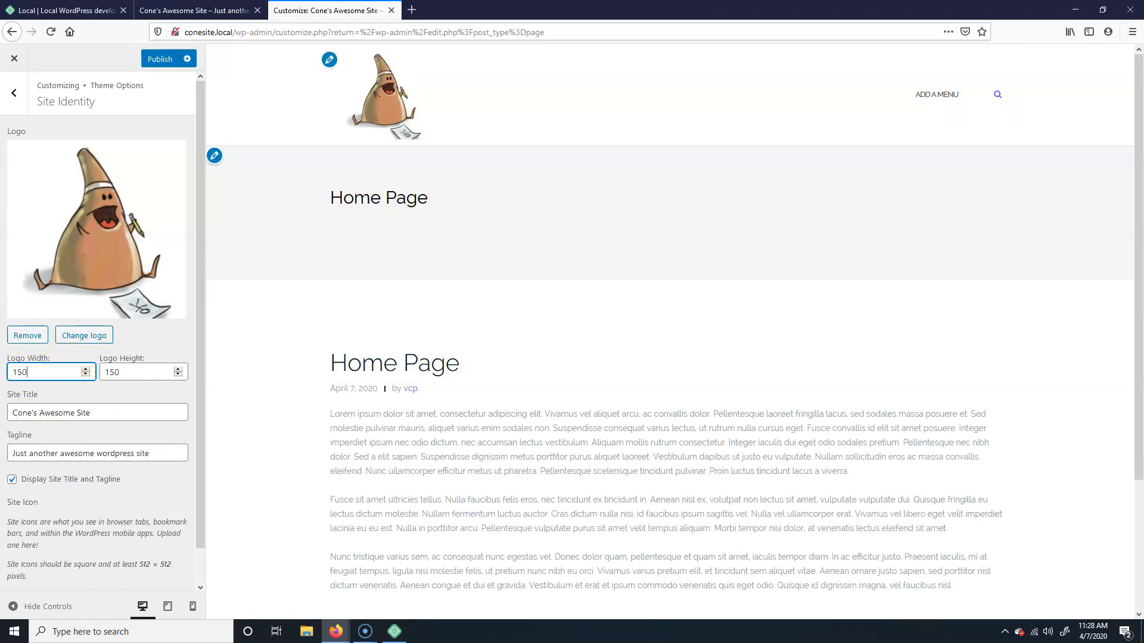
{"action": "left_click", "coordinate": [44, 411]}
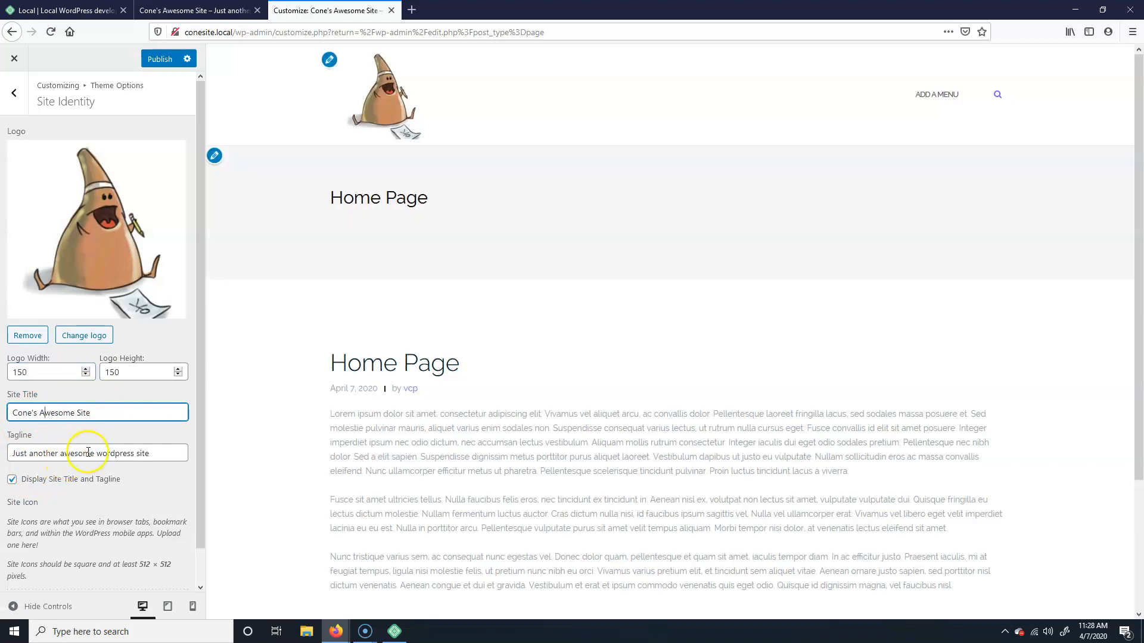
{"action": "scroll", "coordinate": [116, 518], "scroll_direction": "down", "scroll_amount": 1}
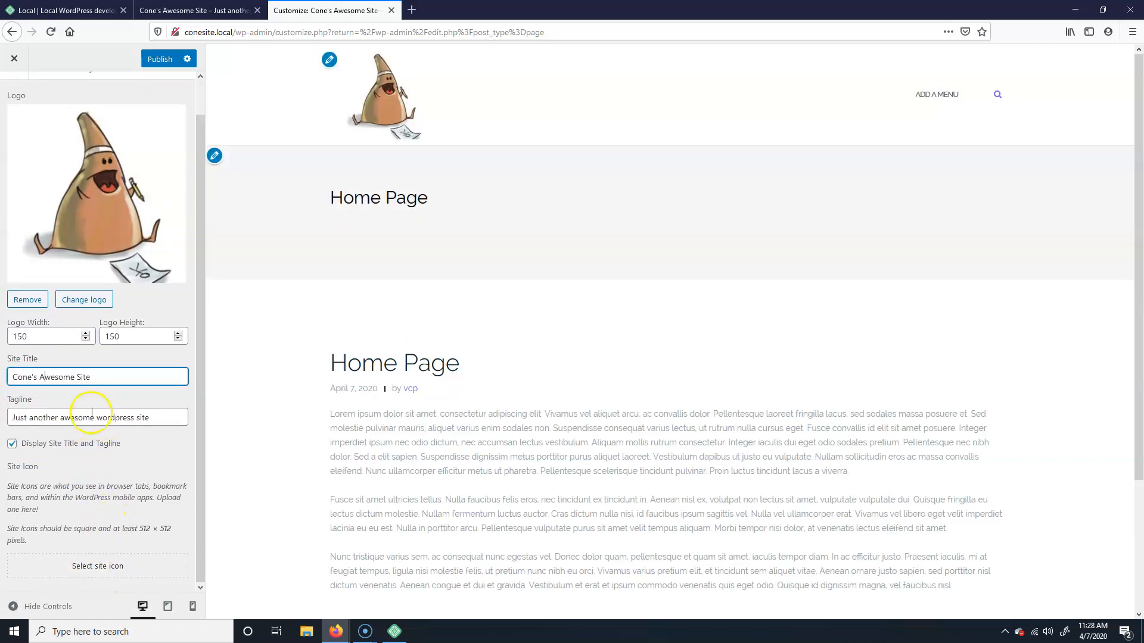
{"action": "scroll", "coordinate": [66, 428], "scroll_direction": "up", "scroll_amount": 1}
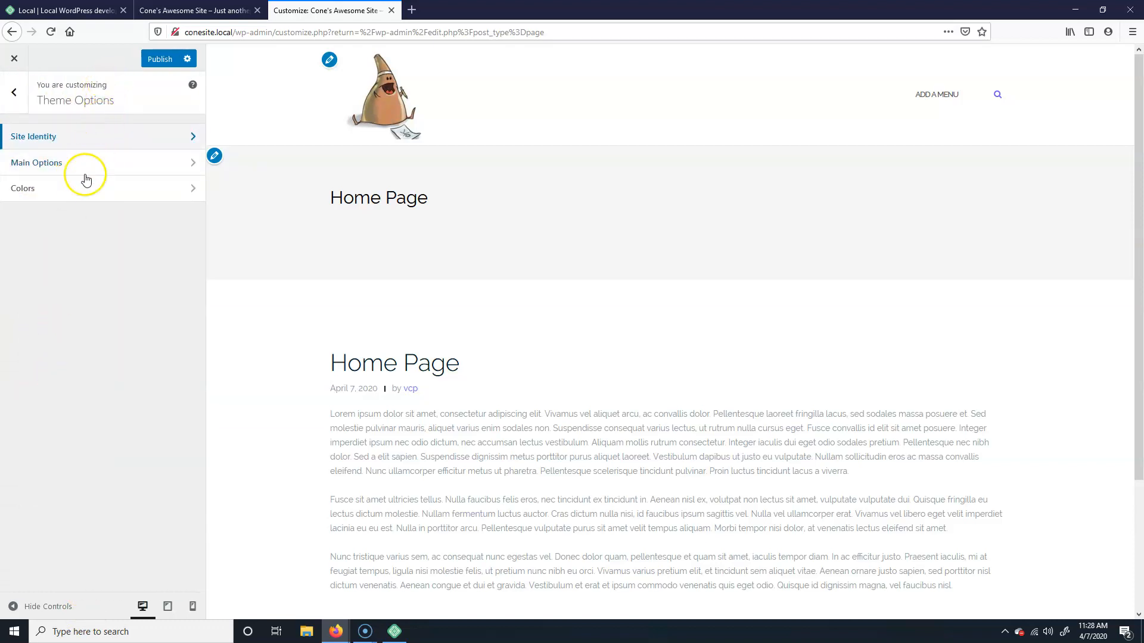
Step: In Main Options, clear the footer callout title and button label, and toggle Transparent header on and off
{"action": "left_click", "coordinate": [108, 160]}
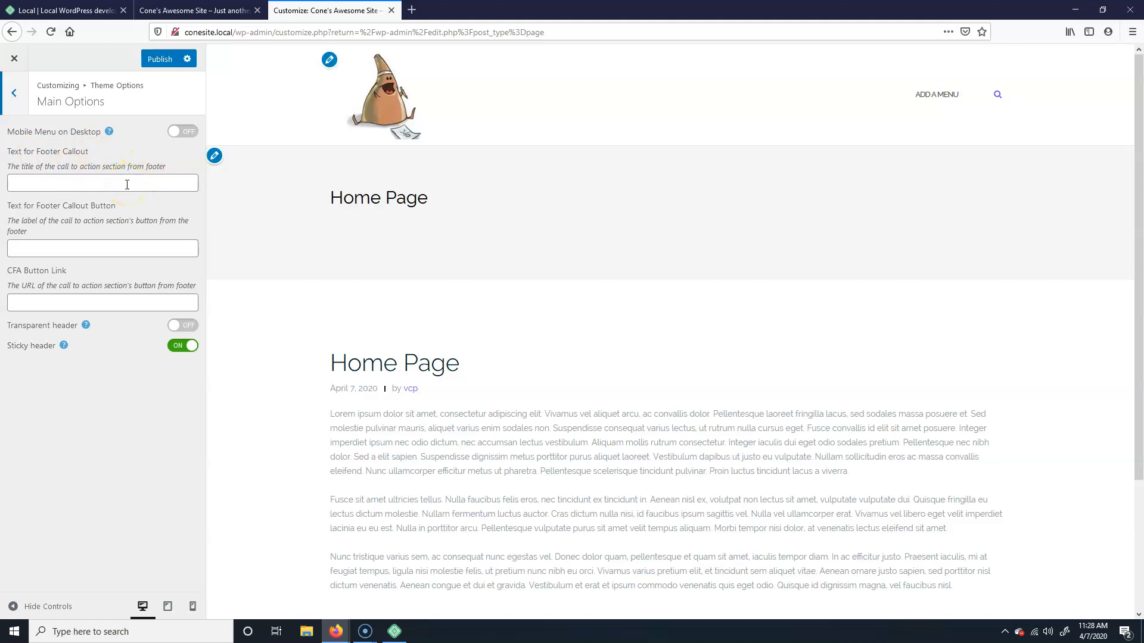
{"action": "scroll", "coordinate": [508, 417], "scroll_direction": "down", "scroll_amount": 5}
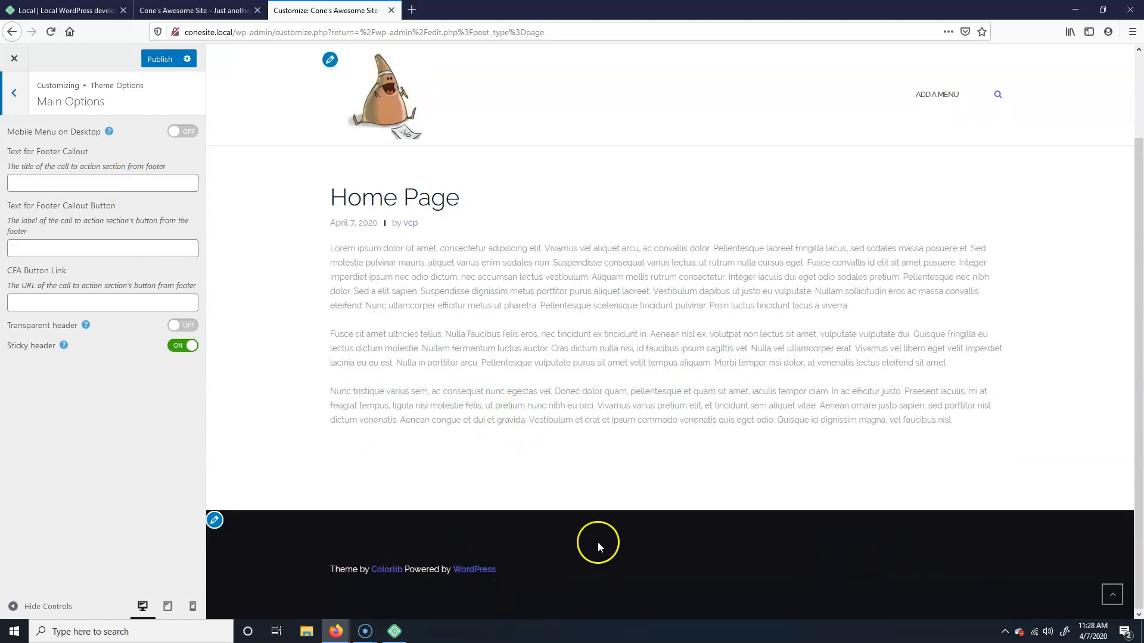
{"action": "left_click", "coordinate": [130, 182]}
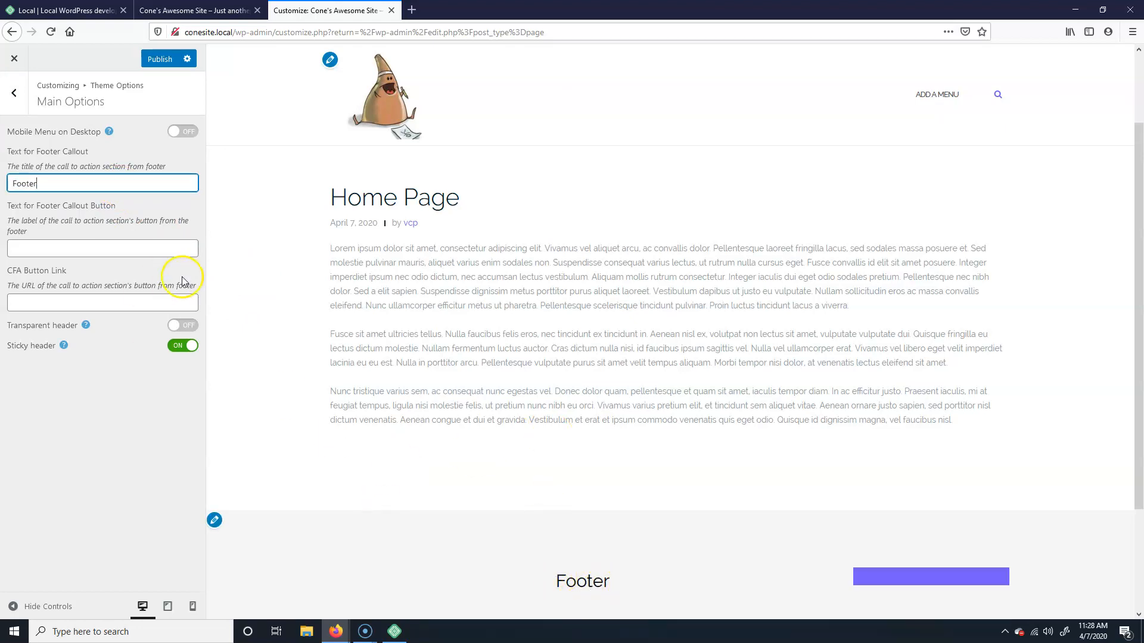
{"action": "key", "text": "BackSpace"}
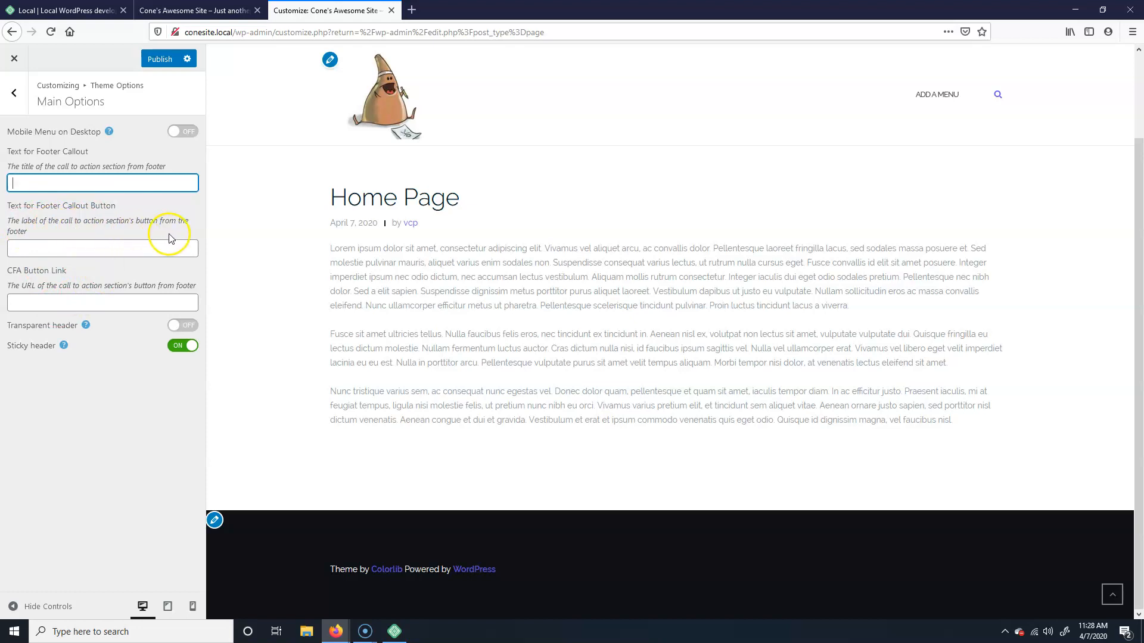
{"action": "left_click", "coordinate": [47, 249]}
{"action": "type", "text": "fasdf"}
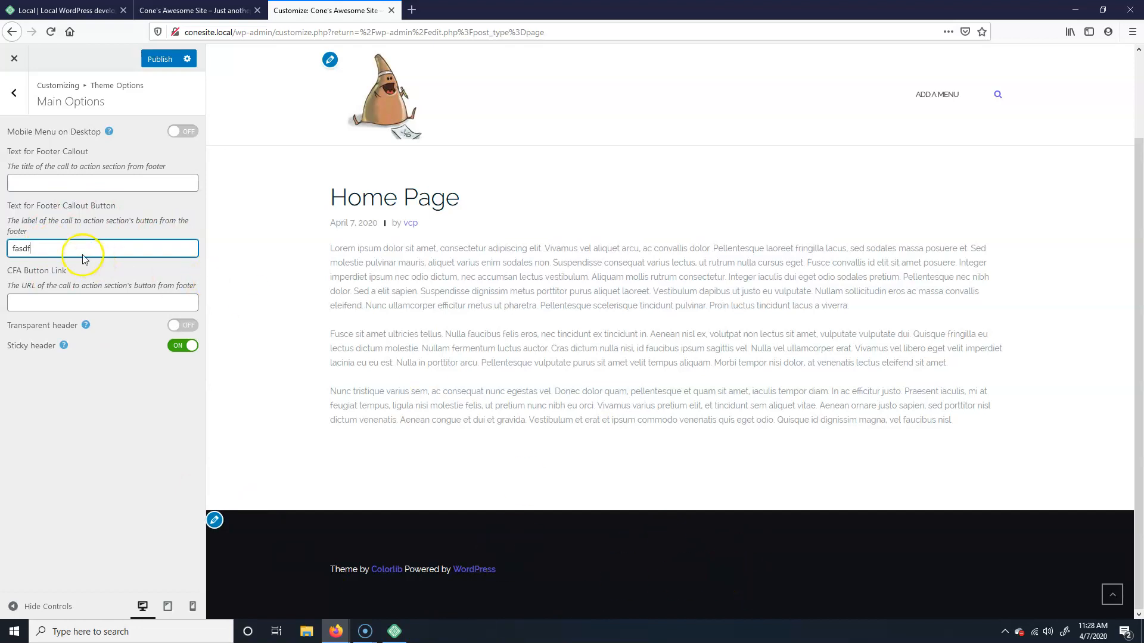
{"action": "key", "text": "BackSpace"}
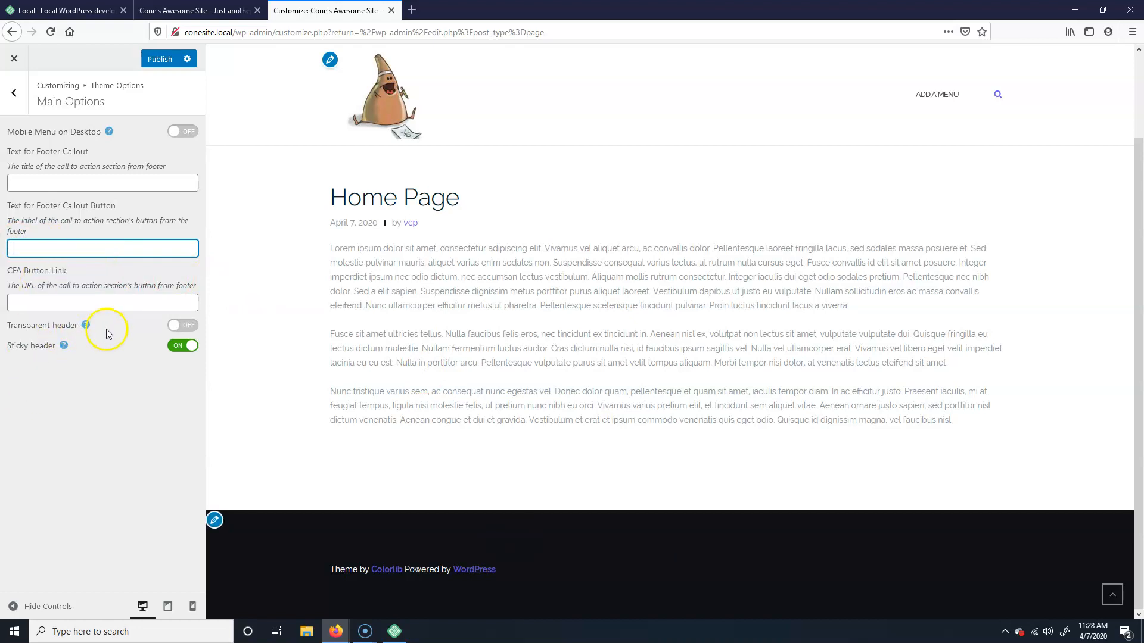
{"action": "left_click", "coordinate": [186, 327]}
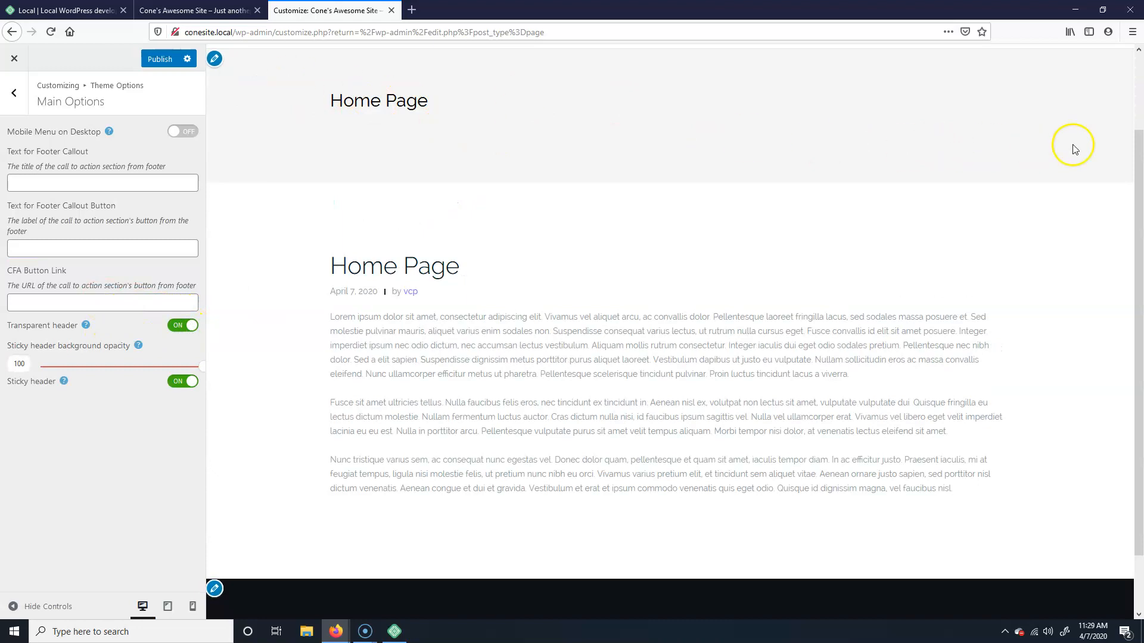
{"action": "left_click", "coordinate": [184, 325]}
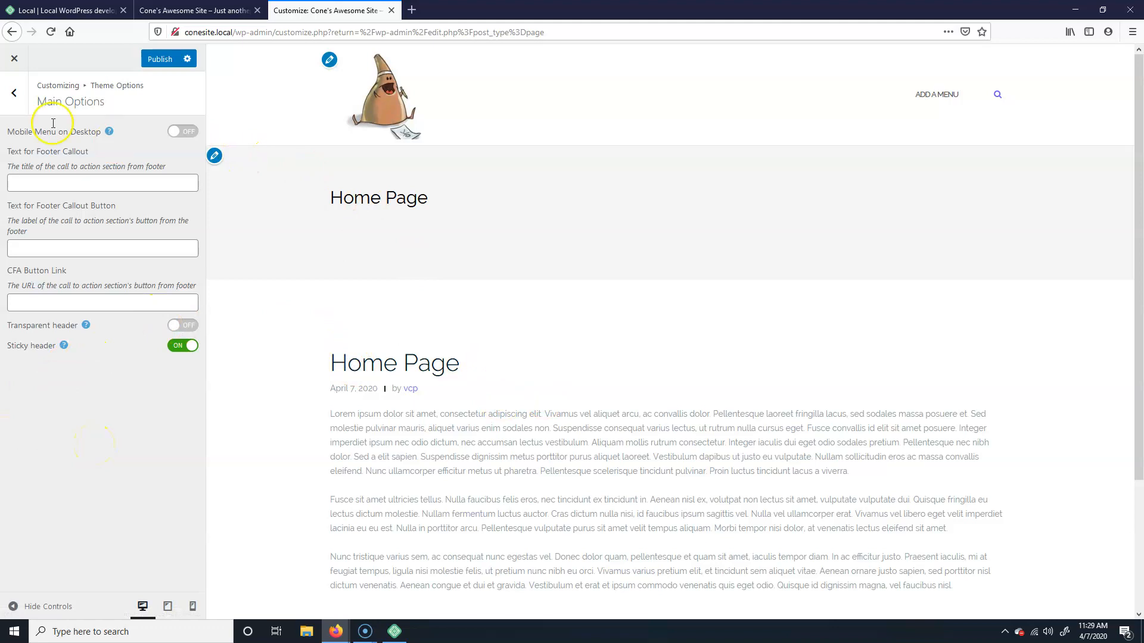
Step: In Theme Options > Colors, adjust the header text shade and make the background light grey
{"action": "left_click", "coordinate": [13, 92]}
{"action": "left_click", "coordinate": [129, 197]}
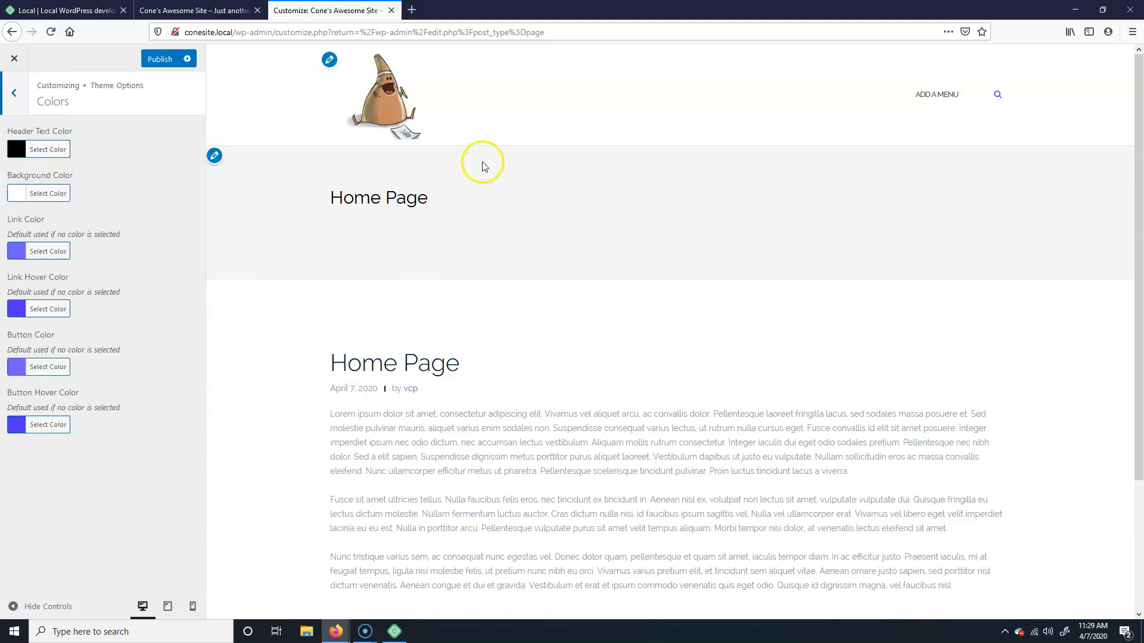
{"action": "left_click", "coordinate": [56, 154]}
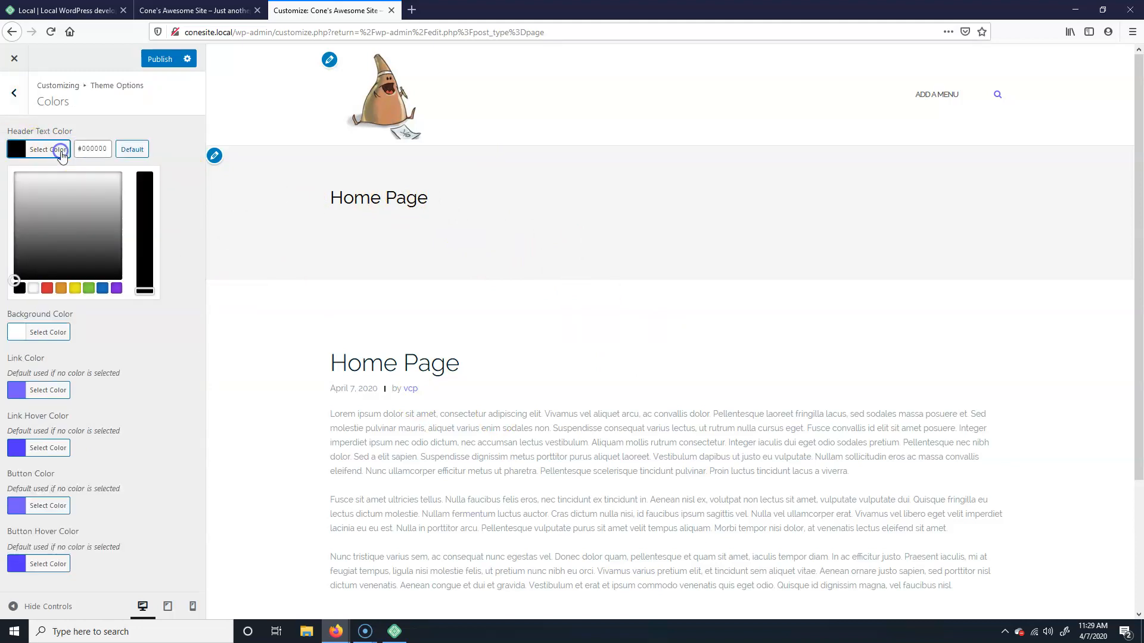
{"action": "left_click_drag", "start_coordinate": [18, 266], "coordinate": [6, 273]}
{"action": "left_click", "coordinate": [151, 350]}
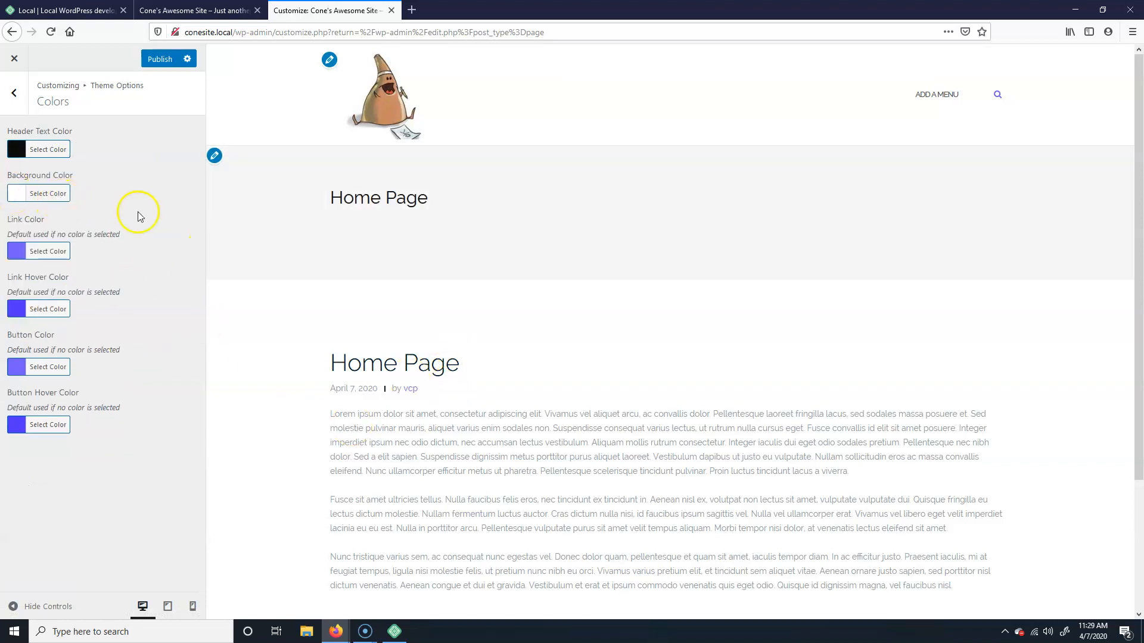
{"action": "left_click", "coordinate": [36, 195]}
{"action": "mouse_move", "coordinate": [17, 247]}
{"action": "left_mouse_down"}
{"action": "mouse_move", "coordinate": [15, 219]}
{"action": "mouse_move", "coordinate": [15, 231]}
{"action": "left_mouse_up"}
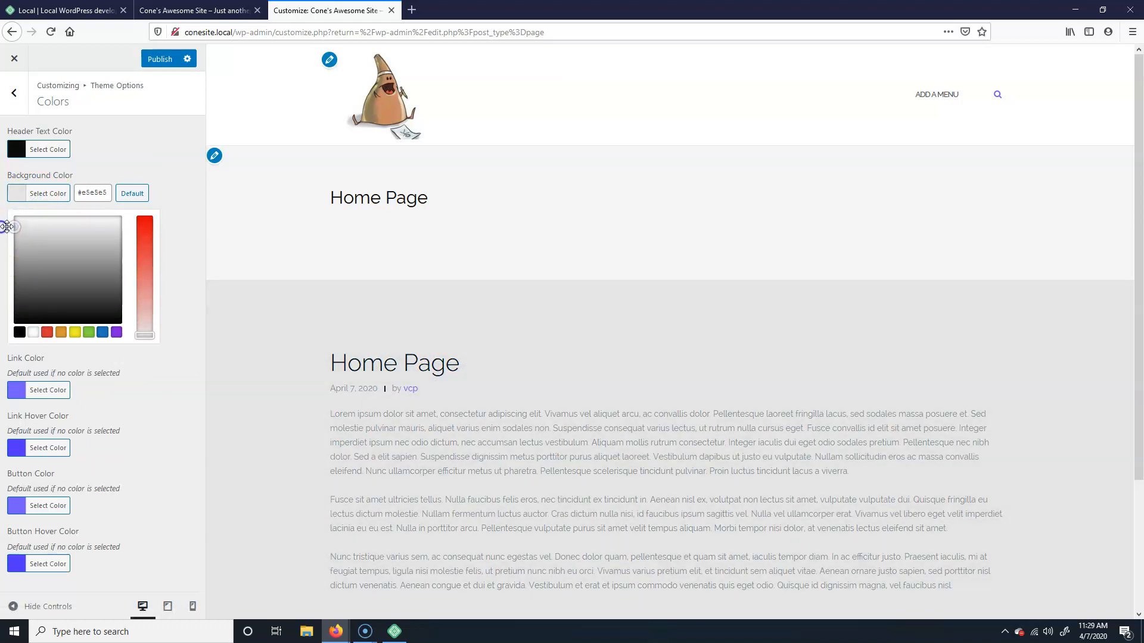
{"action": "left_click", "coordinate": [148, 145]}
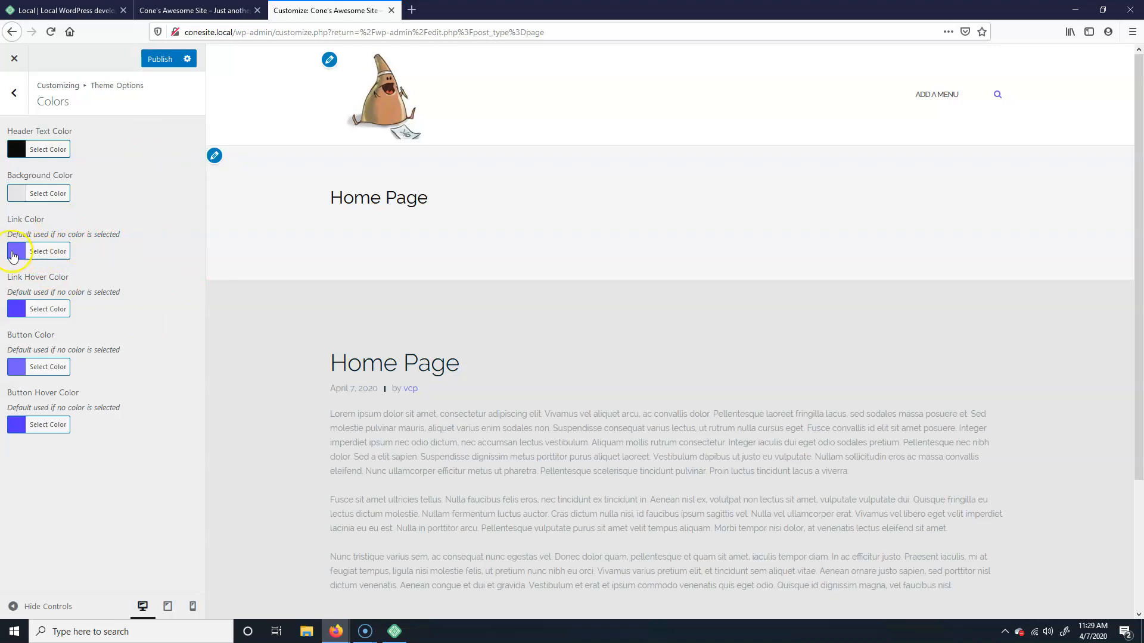
Step: Make the link colour orange and the link hover colour a slightly darker orange
{"action": "left_click", "coordinate": [40, 252]}
{"action": "left_click", "coordinate": [61, 390]}
{"action": "left_click", "coordinate": [65, 414]}
{"action": "left_click", "coordinate": [36, 316]}
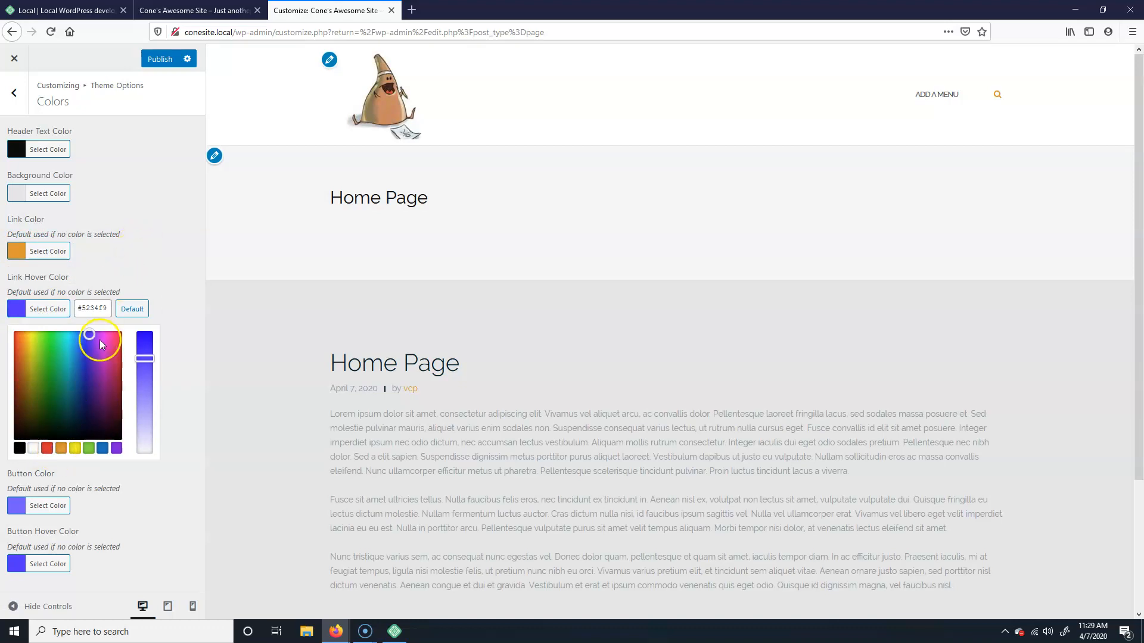
{"action": "left_click", "coordinate": [62, 449]}
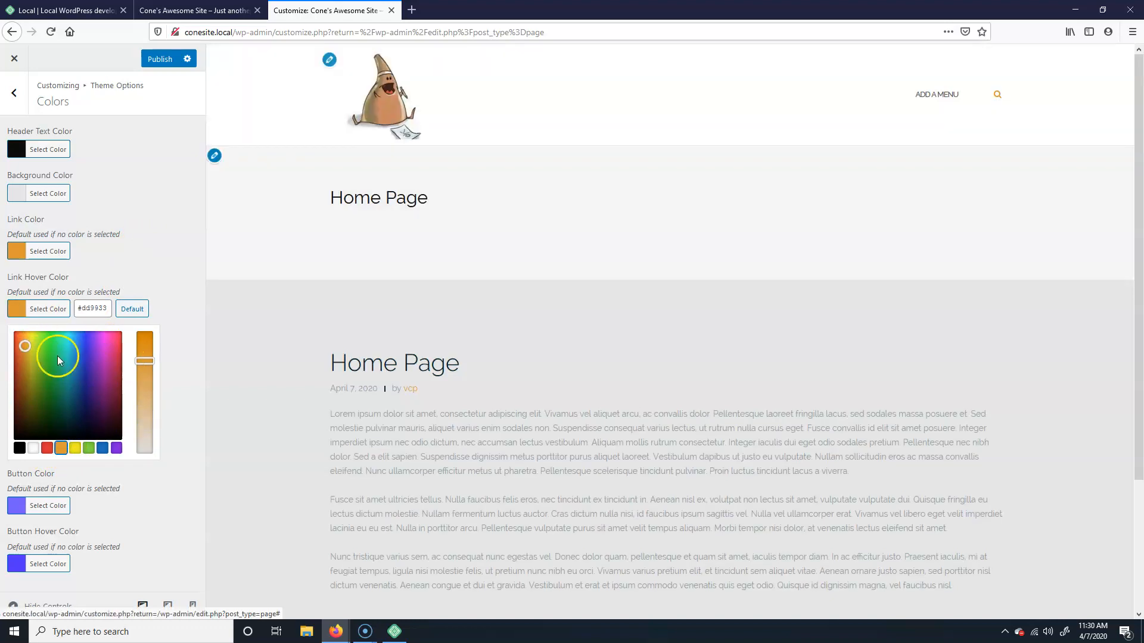
{"action": "left_click_drag", "start_coordinate": [25, 347], "coordinate": [25, 355]}
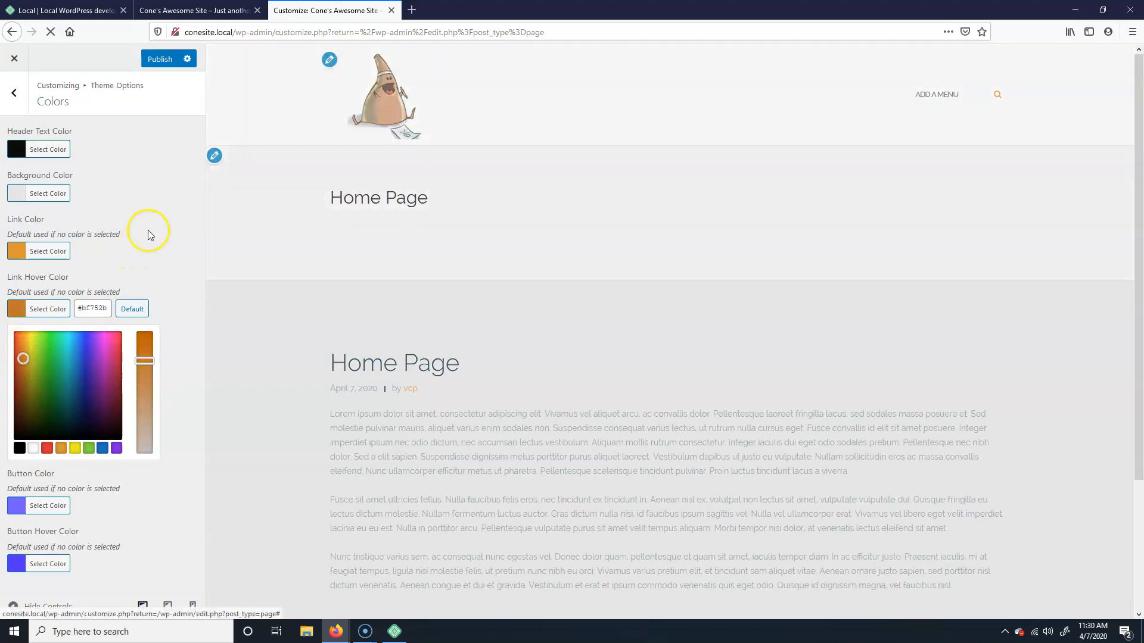
{"action": "left_click", "coordinate": [149, 234]}
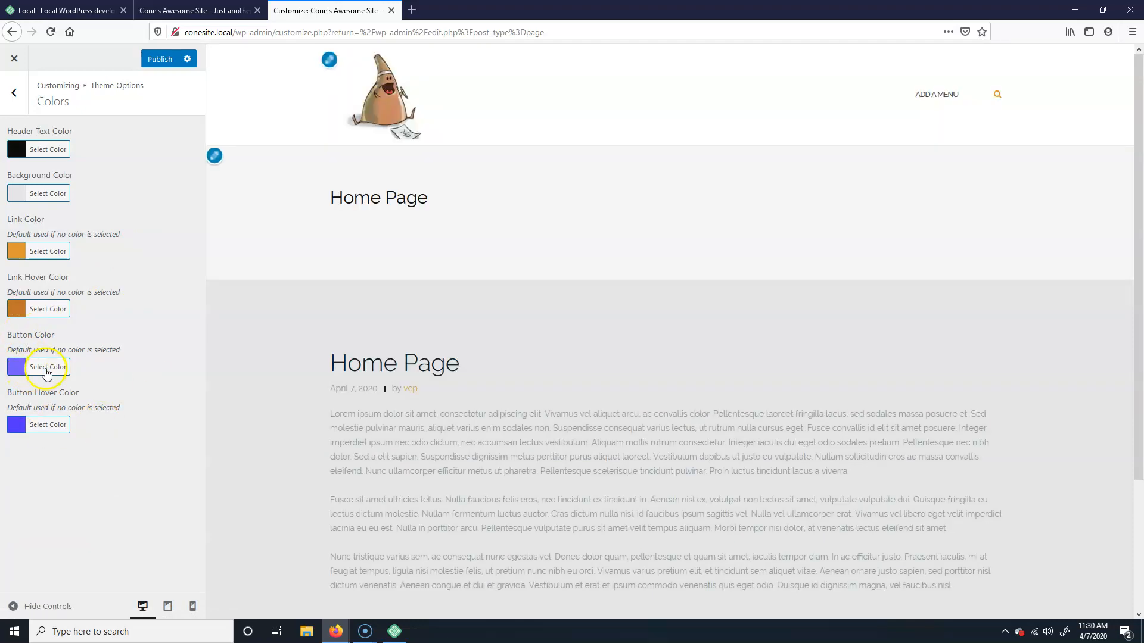
Step: Set the button colour to orange #dd9933 and button hover to darker orange #bf892b
{"action": "left_click", "coordinate": [47, 367]}
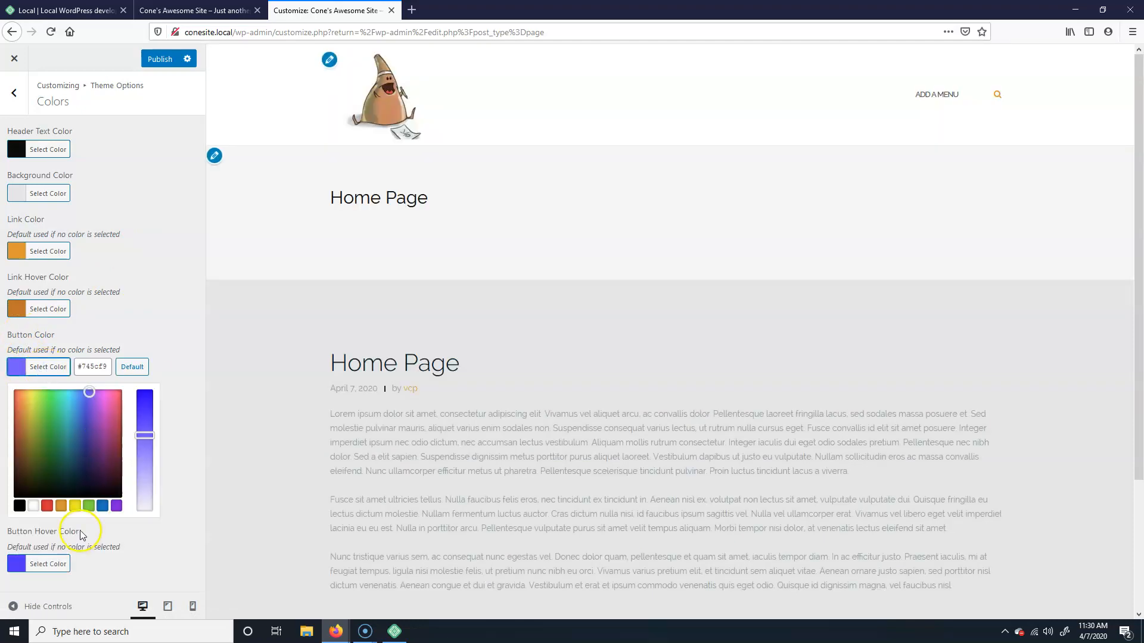
{"action": "left_click", "coordinate": [61, 505]}
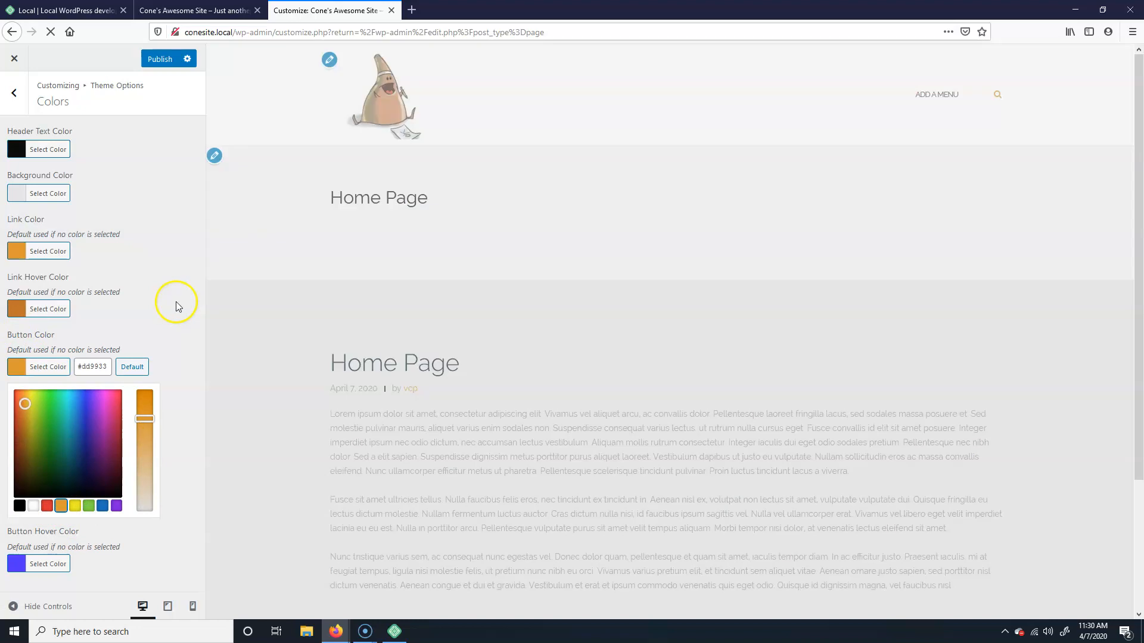
{"action": "left_click", "coordinate": [176, 302]}
{"action": "left_click", "coordinate": [48, 425]}
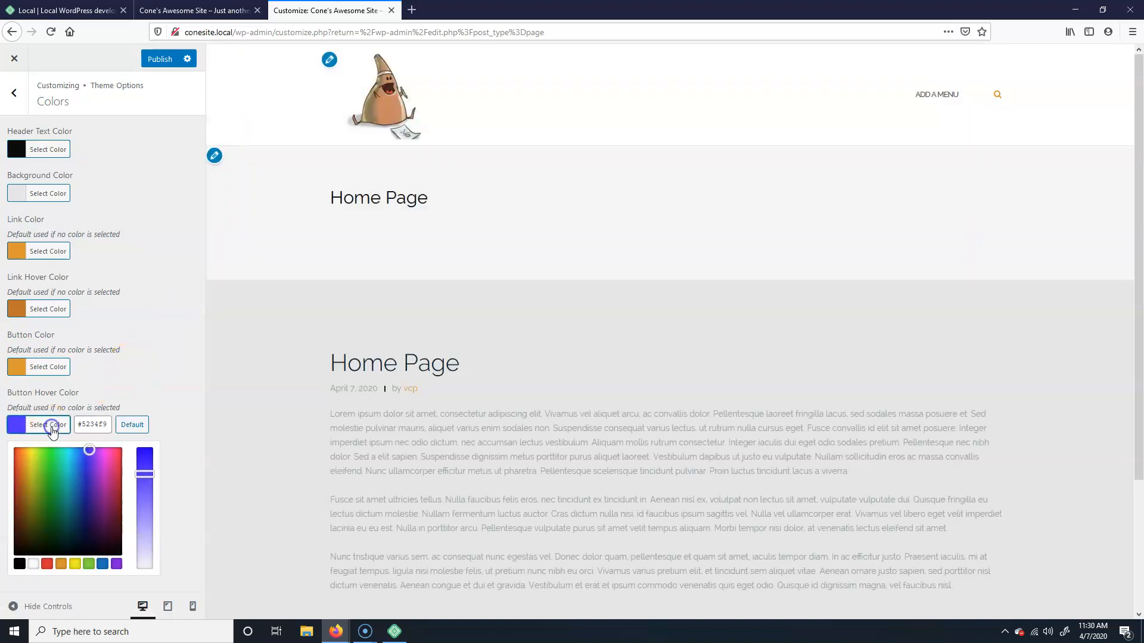
{"action": "left_click", "coordinate": [60, 565]}
{"action": "left_click", "coordinate": [25, 477]}
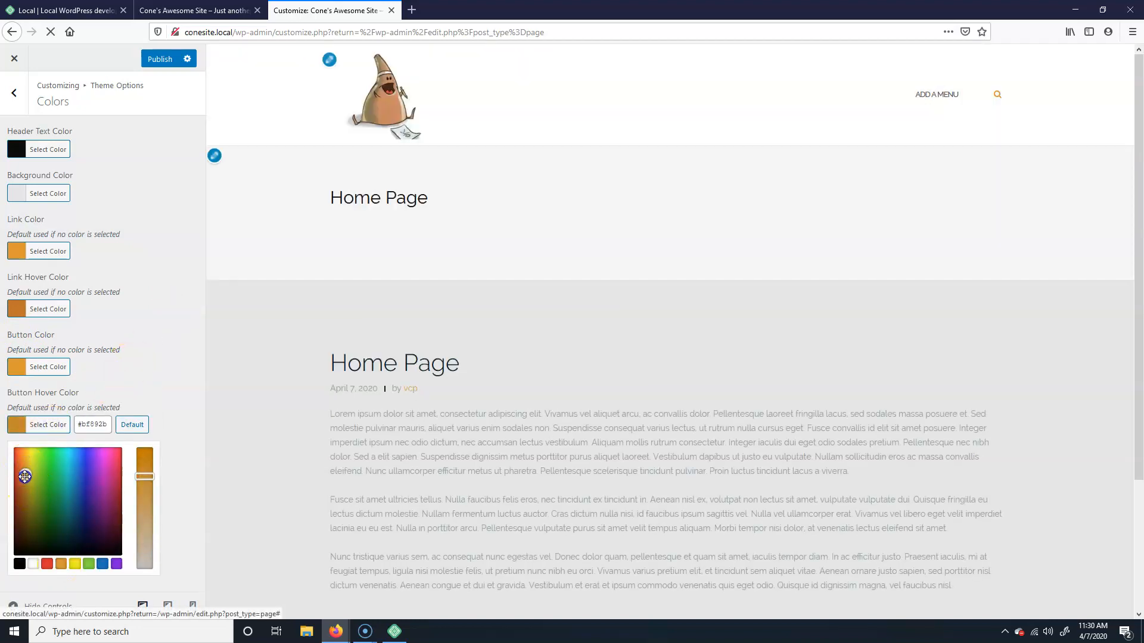
{"action": "left_click", "coordinate": [59, 426]}
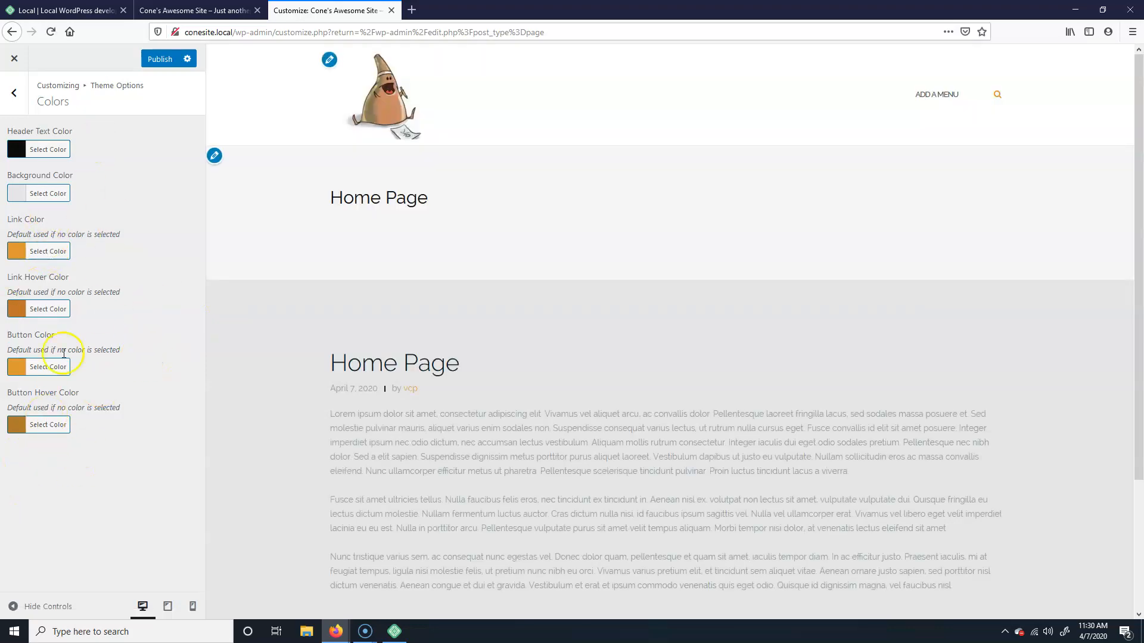
{"action": "scroll", "coordinate": [355, 364], "scroll_direction": "down", "scroll_amount": 3}
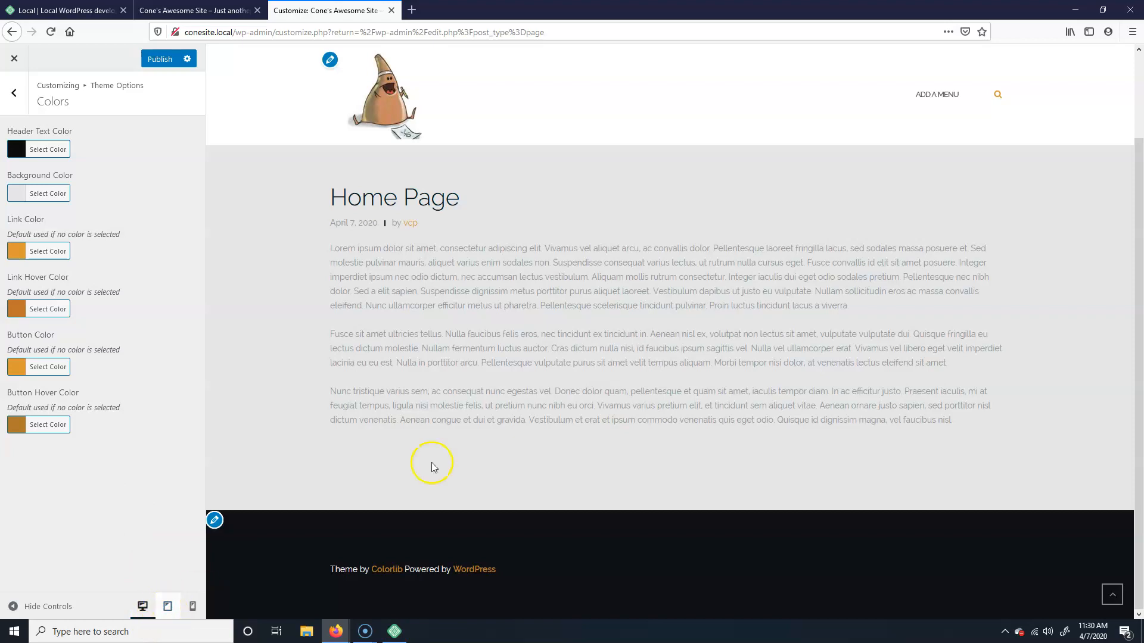
{"action": "left_click", "coordinate": [168, 609]}
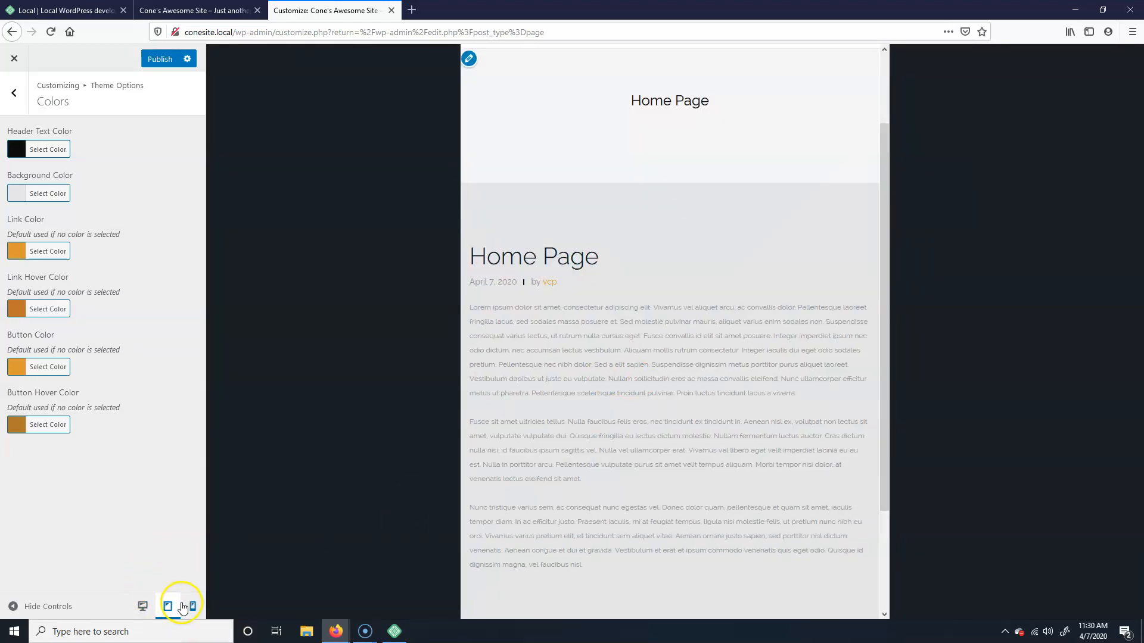
{"action": "left_click", "coordinate": [187, 607]}
{"action": "left_click", "coordinate": [167, 607]}
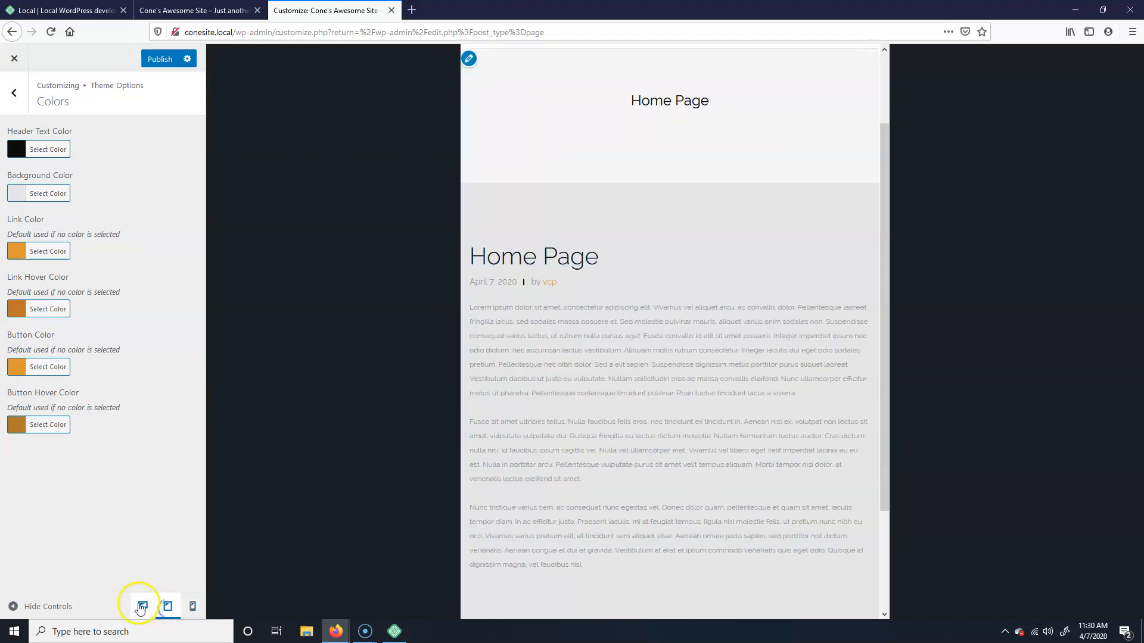
{"action": "left_click", "coordinate": [143, 607]}
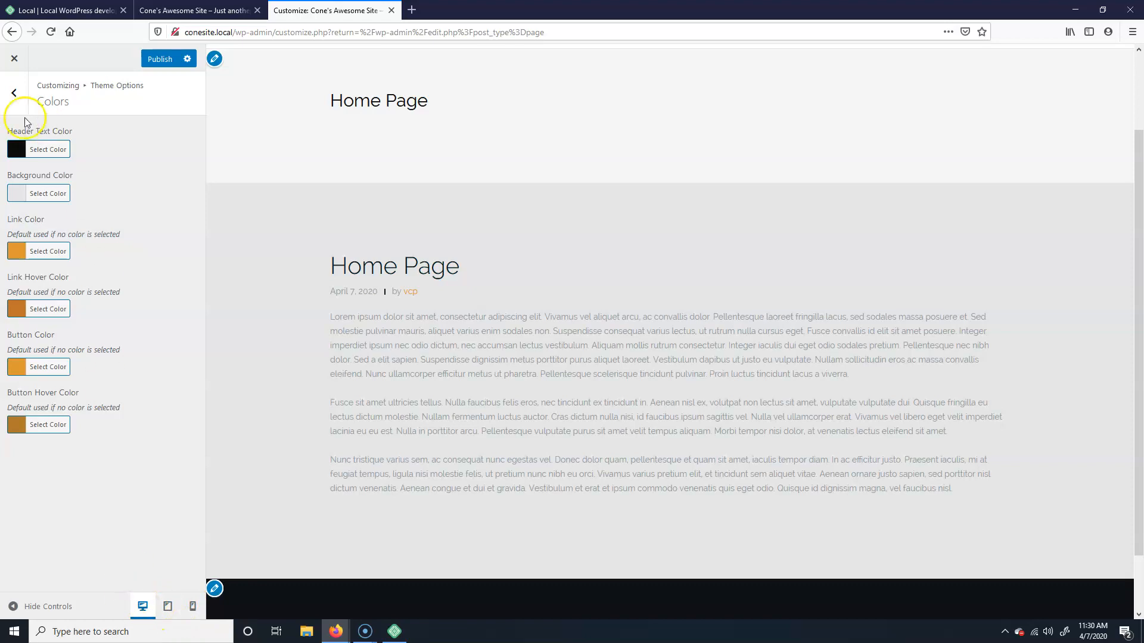
Step: Return to the root Customizer panel and look over the Background Image and Footer settings
{"action": "left_click", "coordinate": [13, 91]}
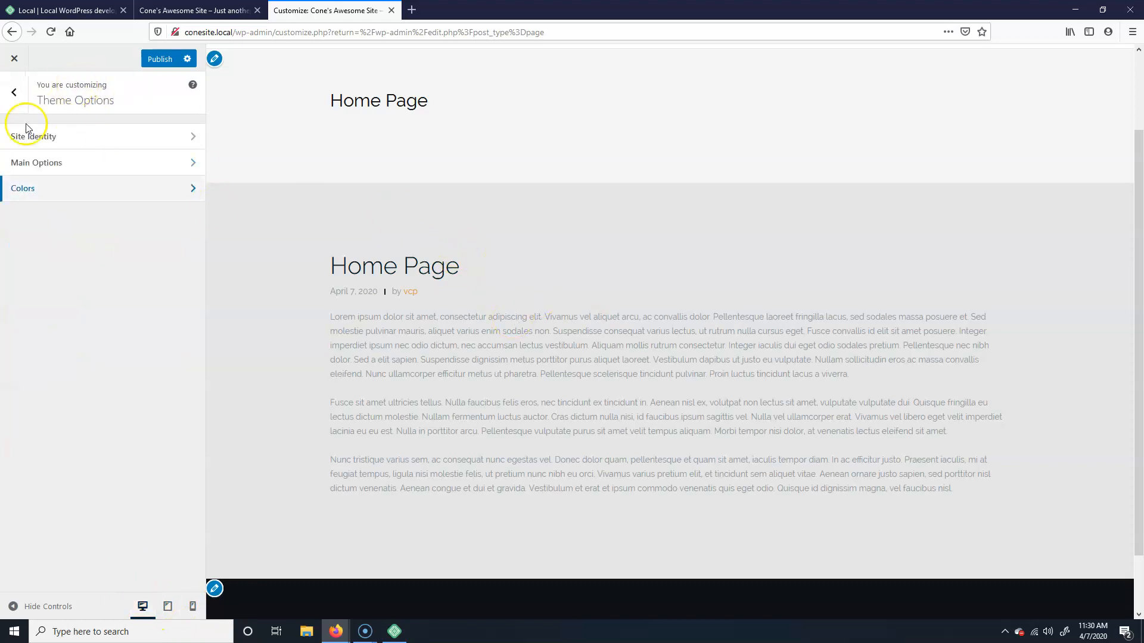
{"action": "left_click", "coordinate": [13, 92]}
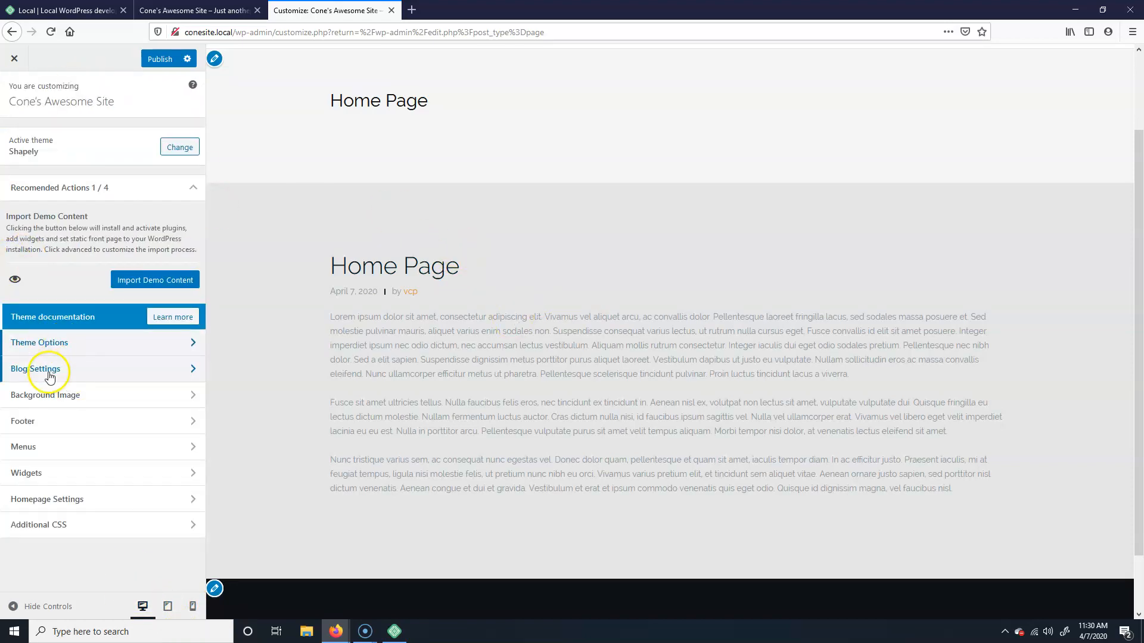
{"action": "left_click", "coordinate": [79, 398]}
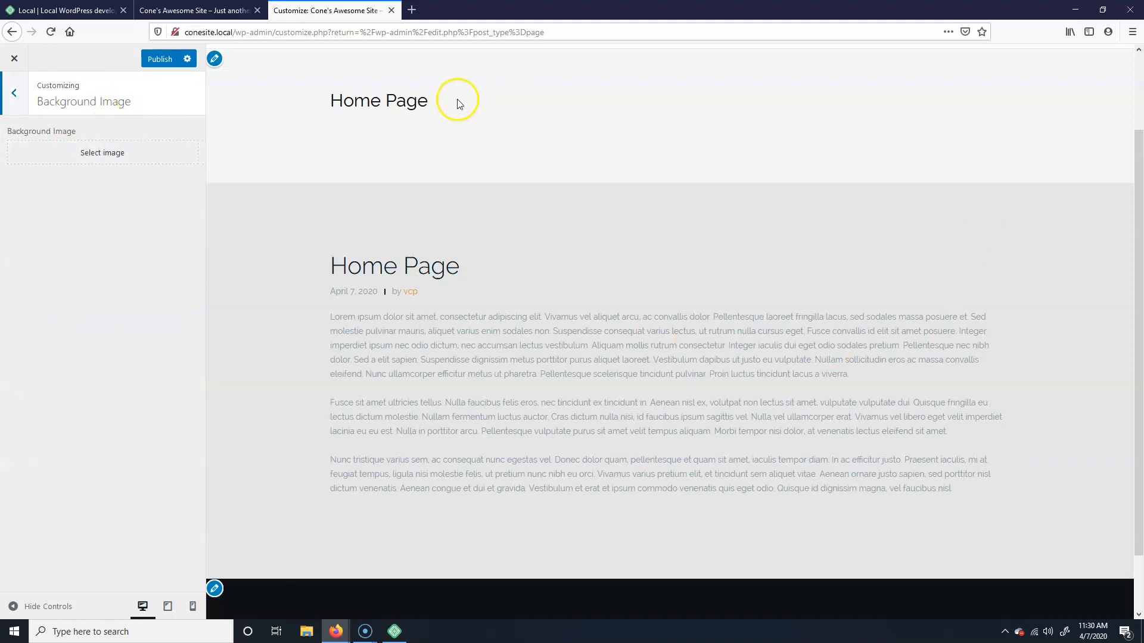
{"action": "left_click", "coordinate": [13, 92]}
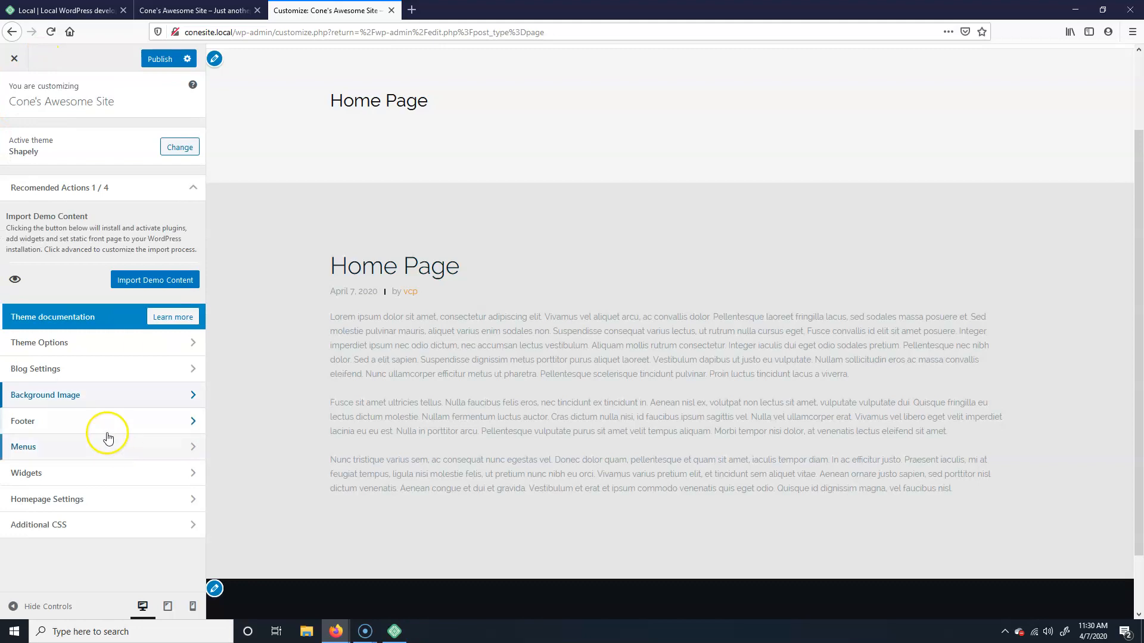
{"action": "left_click", "coordinate": [65, 430]}
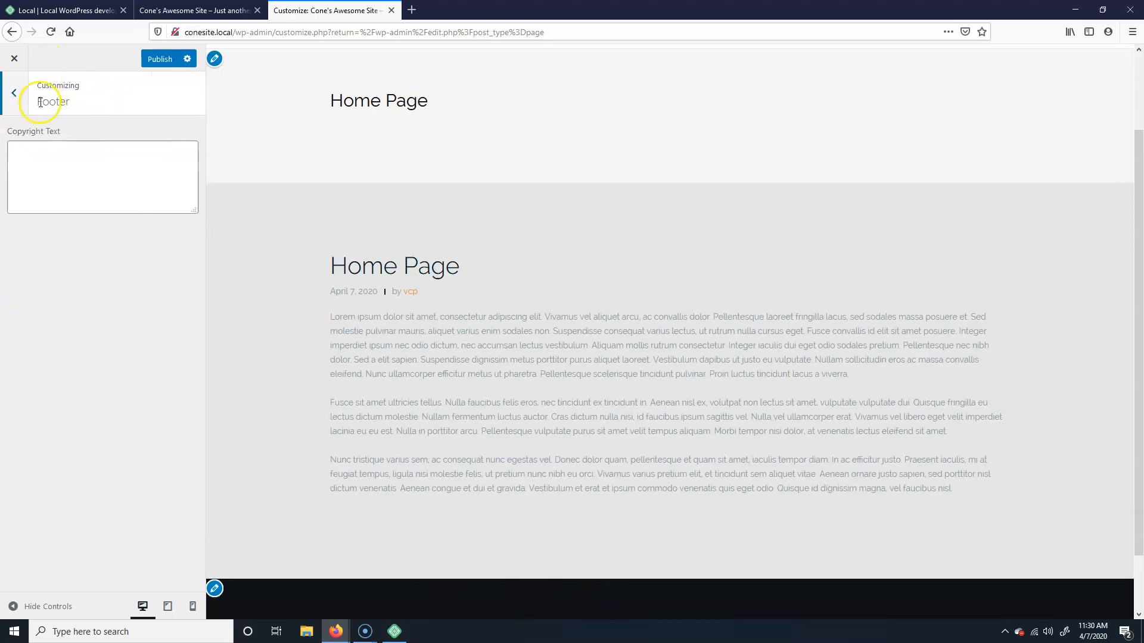
{"action": "key", "text": "Escape"}
Step: Review the Menus, Widgets, Homepage Settings and Additional CSS sections, returning to the main list each time
{"action": "left_click", "coordinate": [64, 445]}
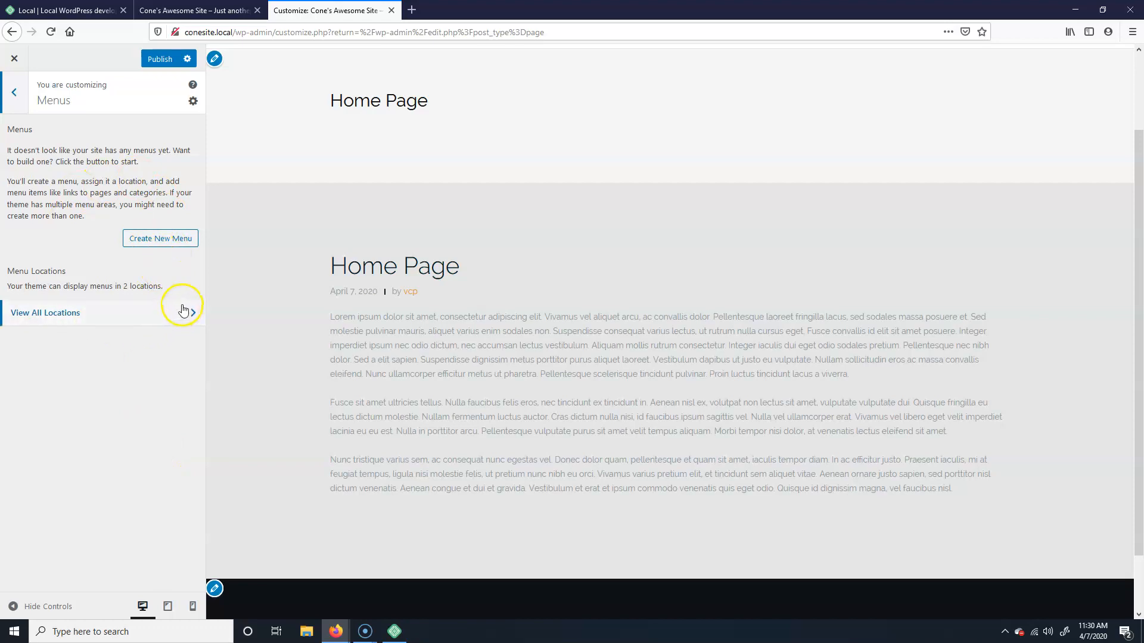
{"action": "left_click", "coordinate": [14, 94]}
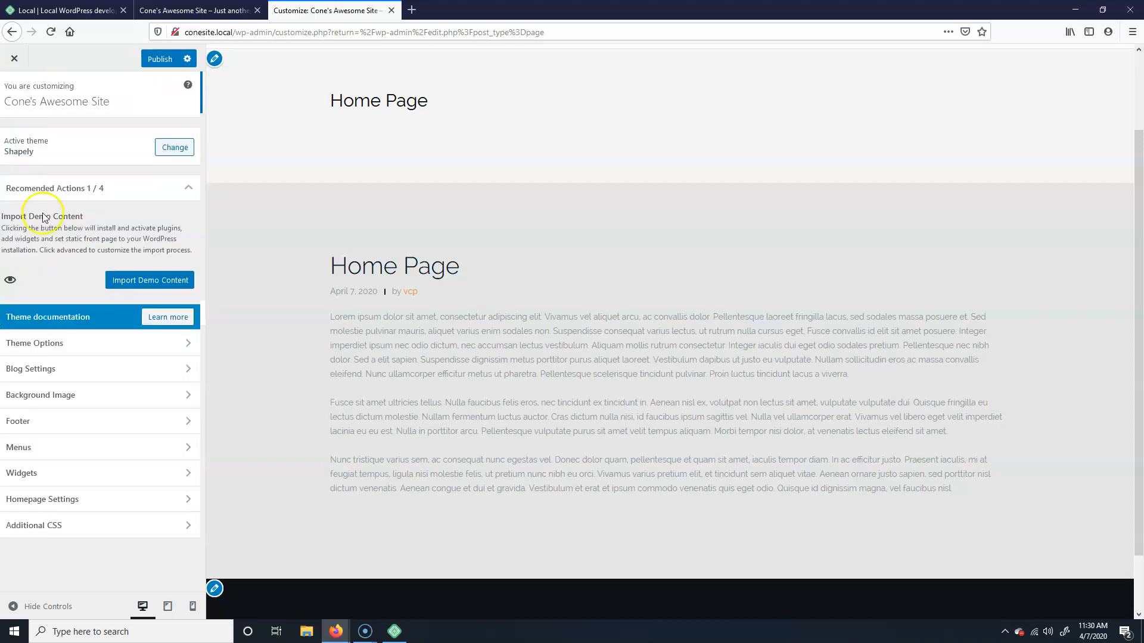
{"action": "left_click", "coordinate": [83, 475]}
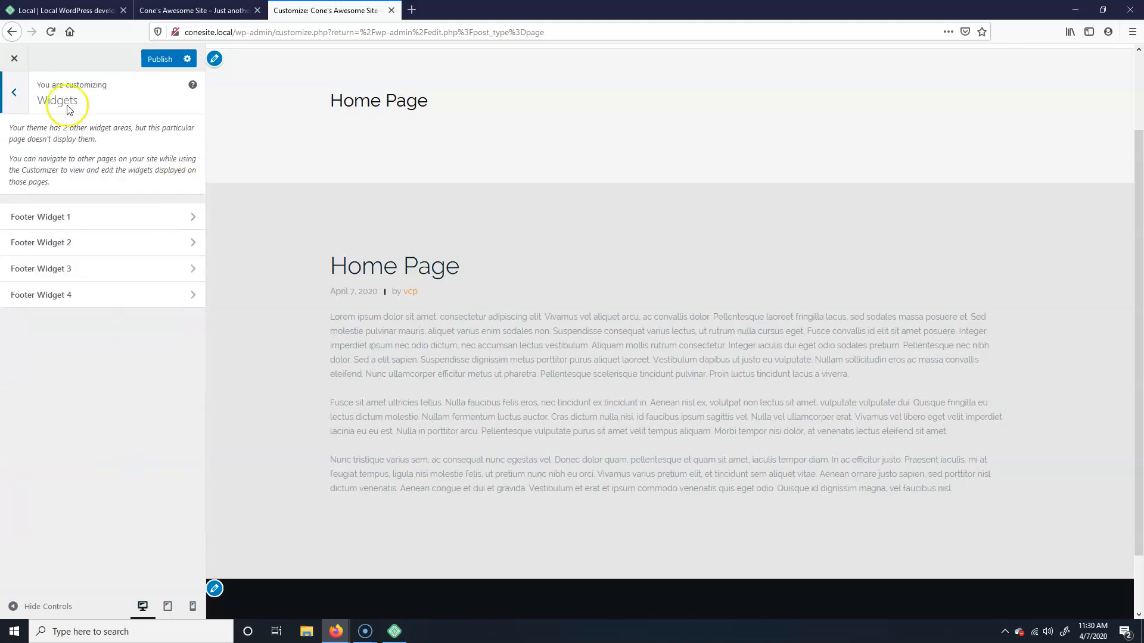
{"action": "left_click", "coordinate": [14, 93]}
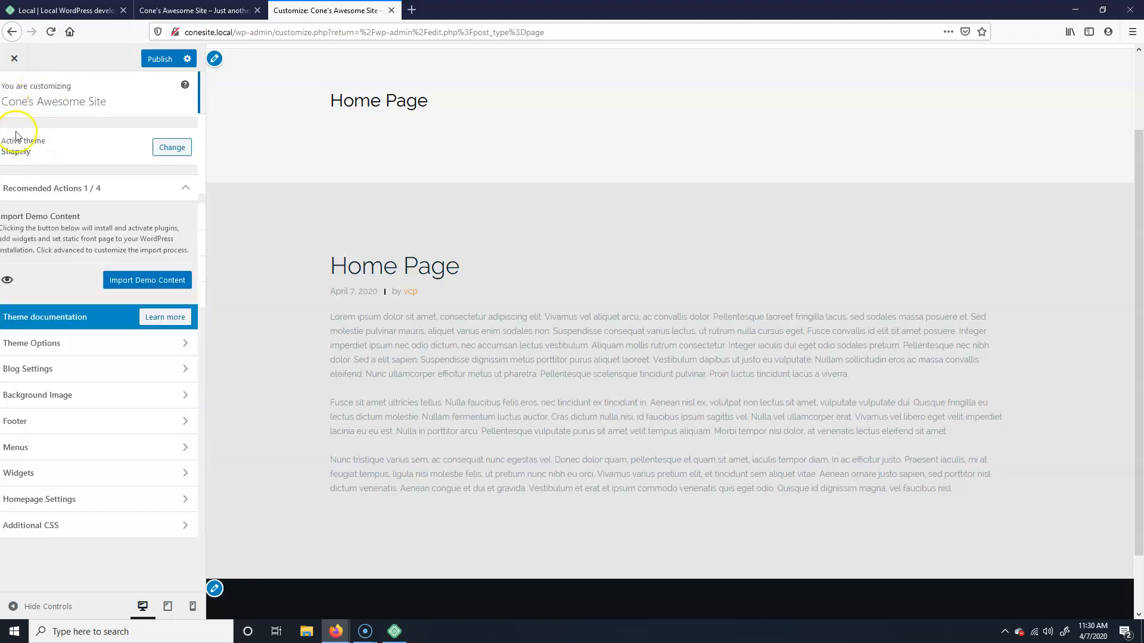
{"action": "left_click", "coordinate": [103, 506]}
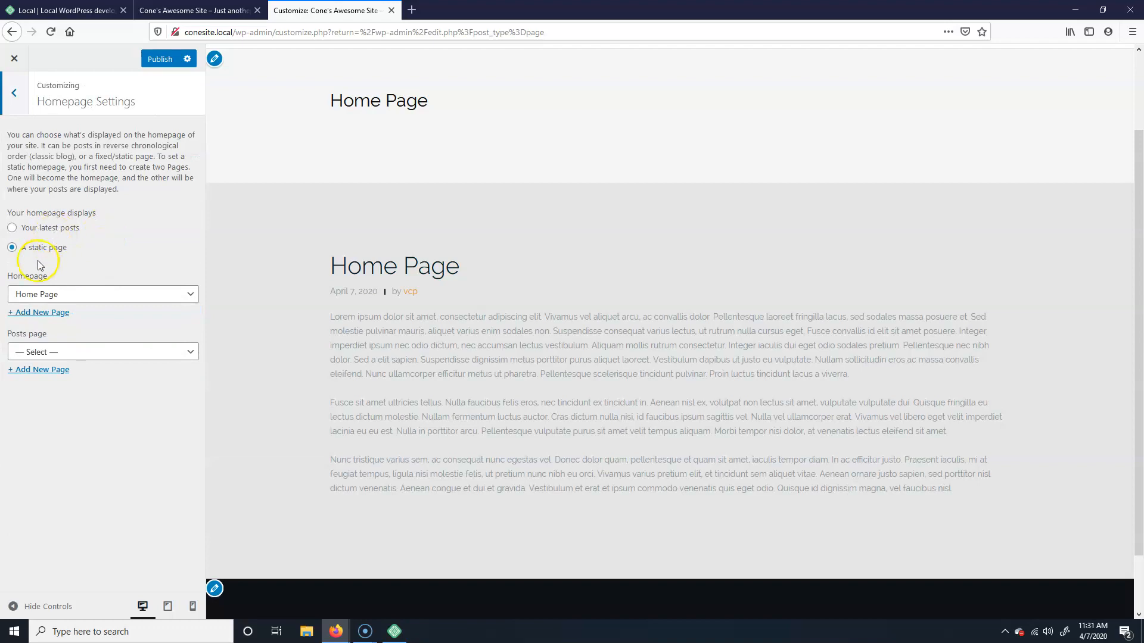
{"action": "left_click", "coordinate": [14, 93]}
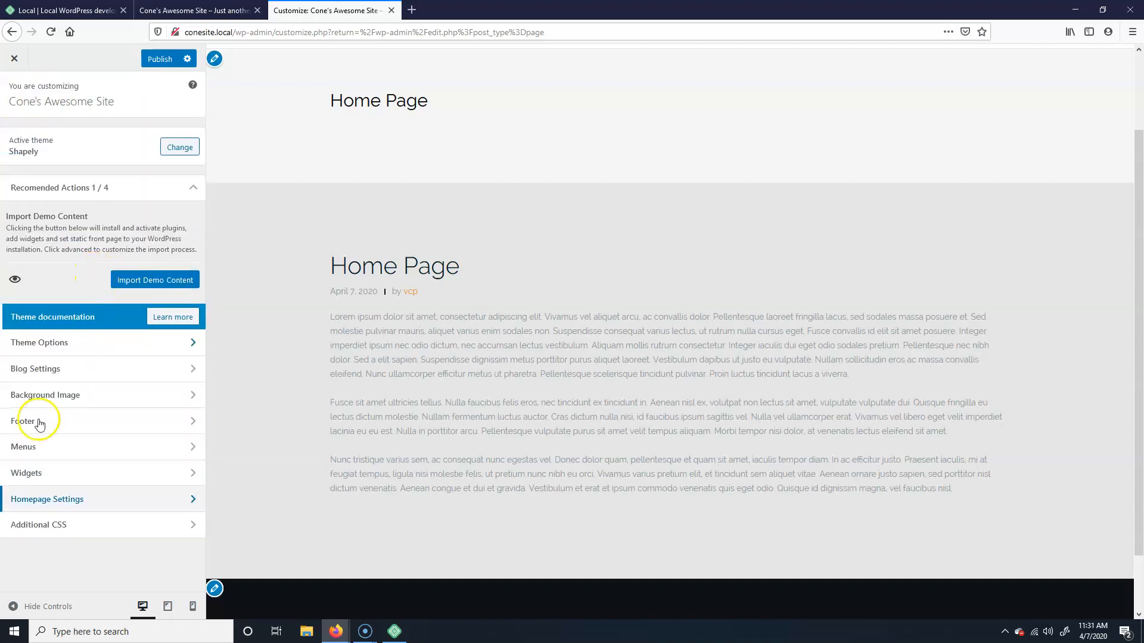
{"action": "left_click", "coordinate": [96, 527]}
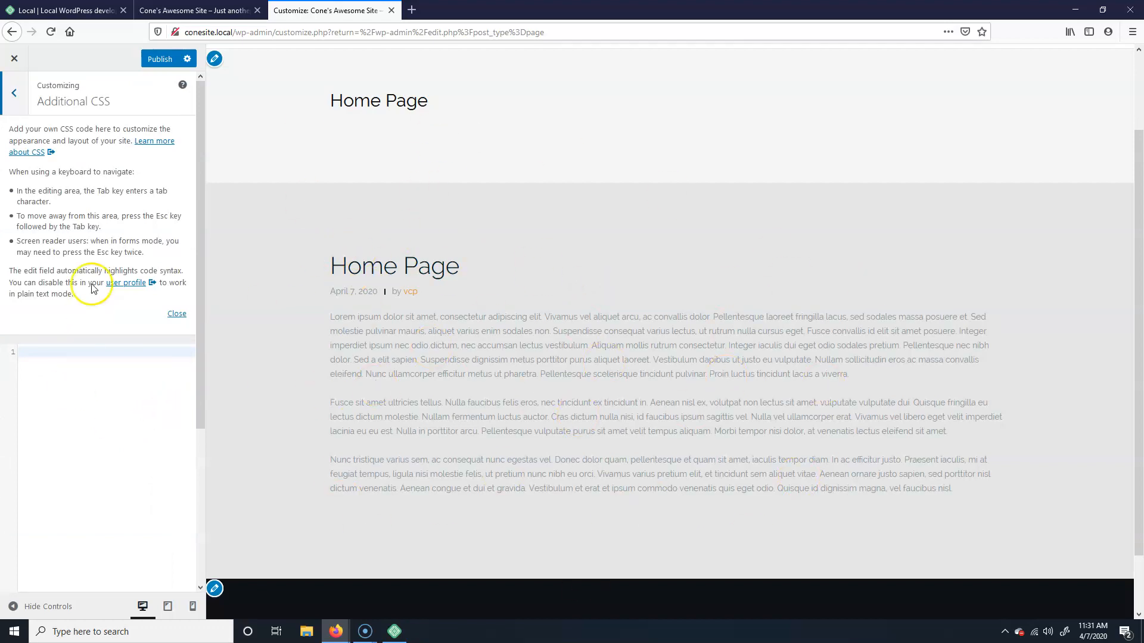
{"action": "left_click", "coordinate": [9, 101]}
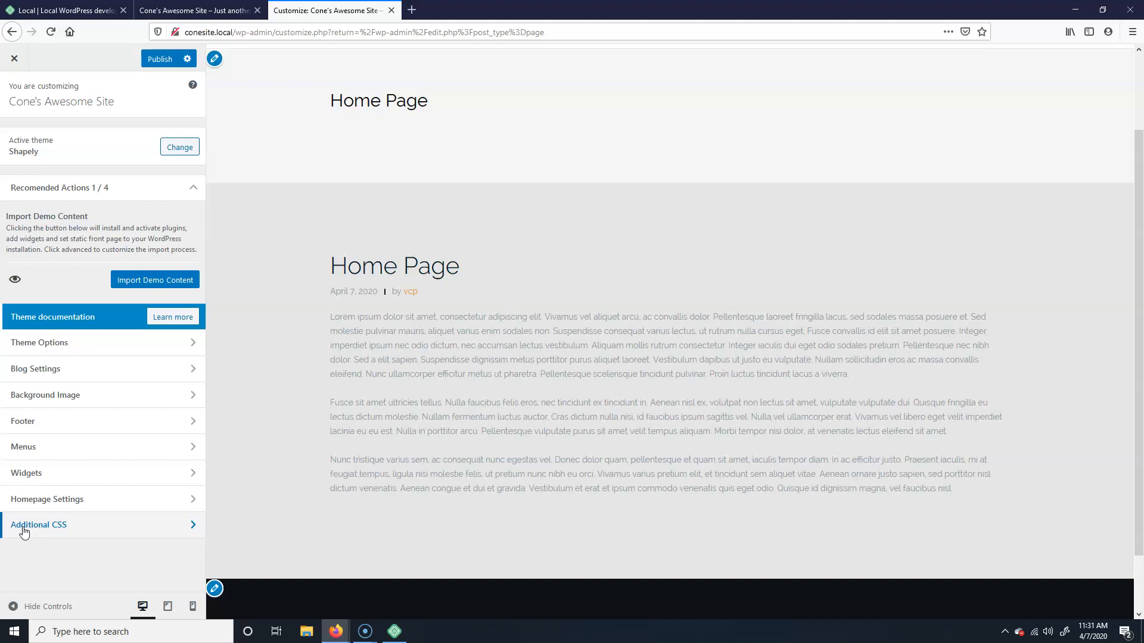
Step: Publish all customizations and exit the Customizer to the admin Pages list
{"action": "left_click", "coordinate": [160, 59]}
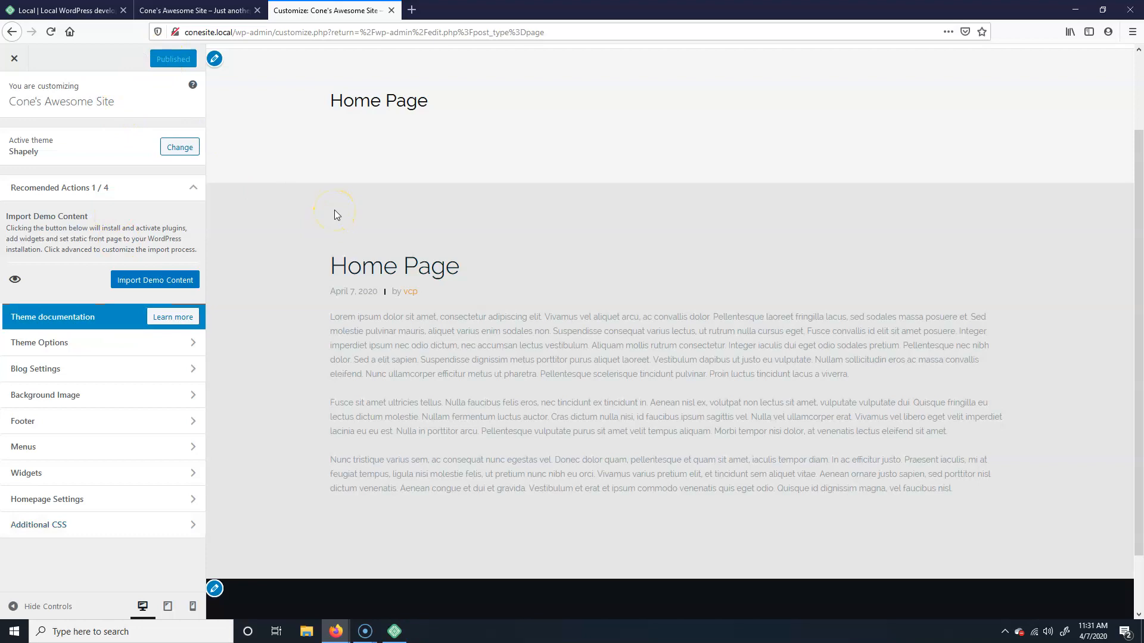
{"action": "left_click", "coordinate": [14, 58]}
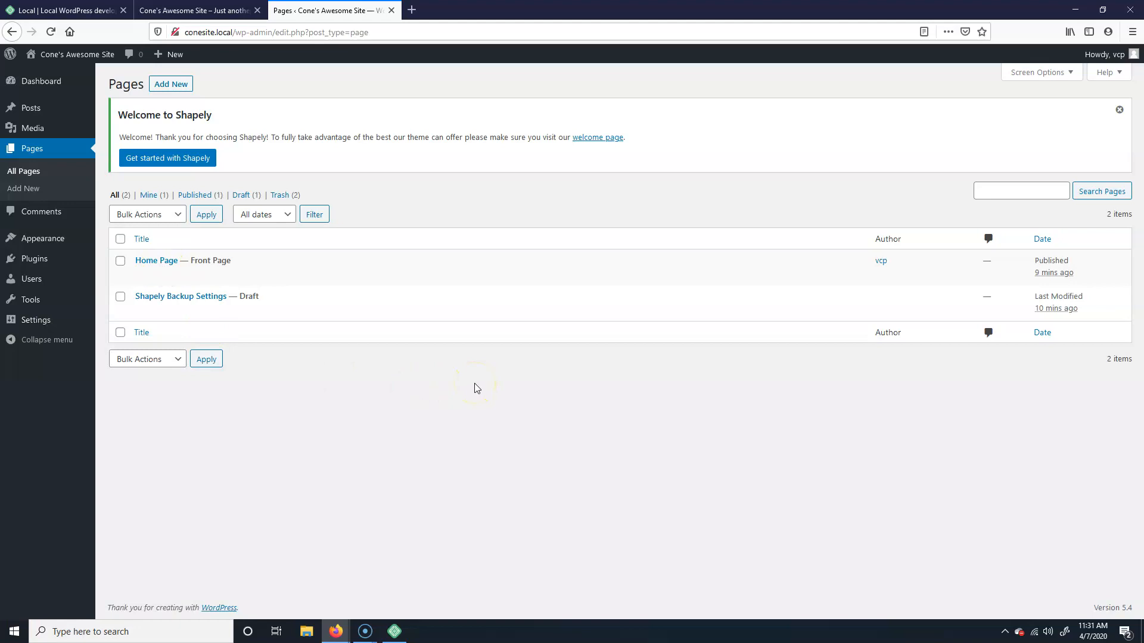
{"action": "mouse_move", "coordinate": [322, 298]}
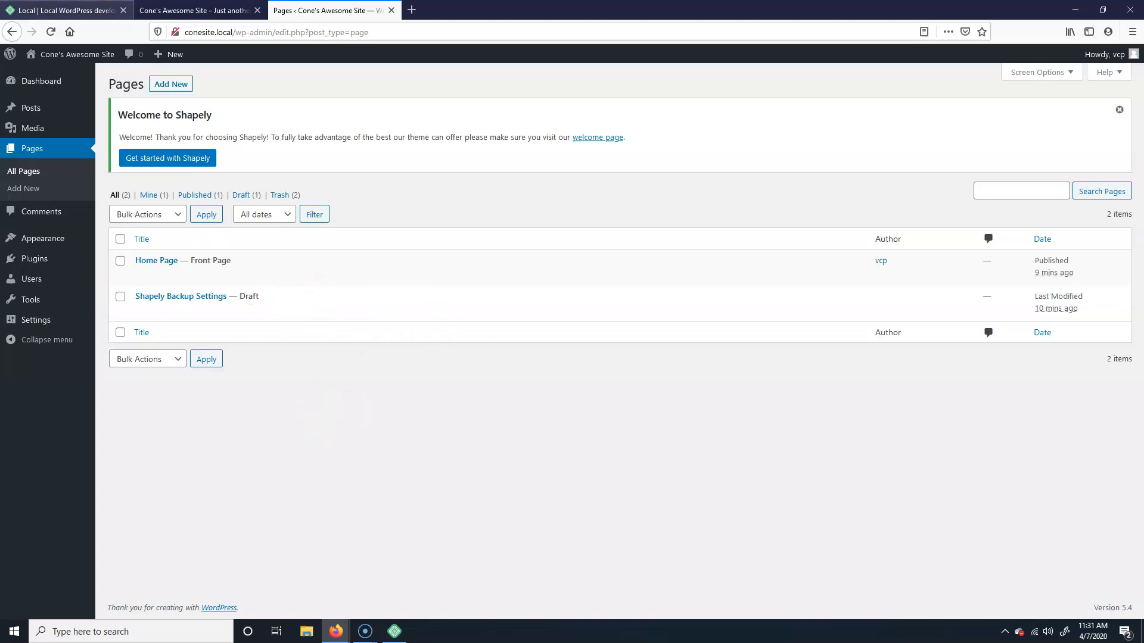
{"action": "left_click", "coordinate": [189, 10]}
{"action": "left_click", "coordinate": [328, 11]}
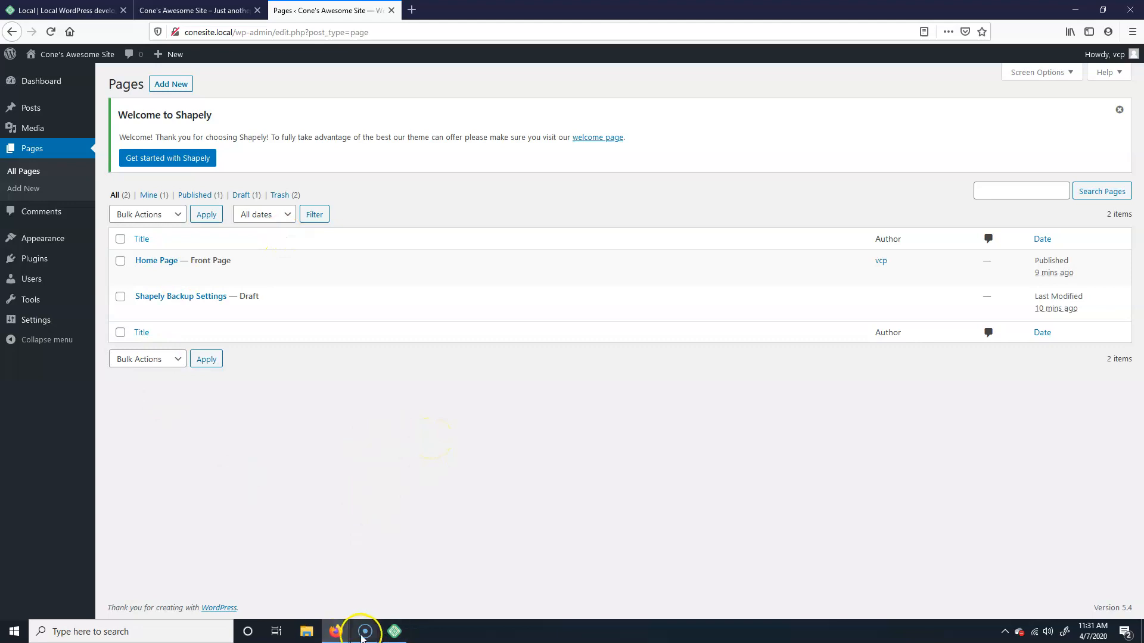
{"action": "mouse_move", "coordinate": [365, 631]}
{"action": "left_click", "coordinate": [377, 576]}
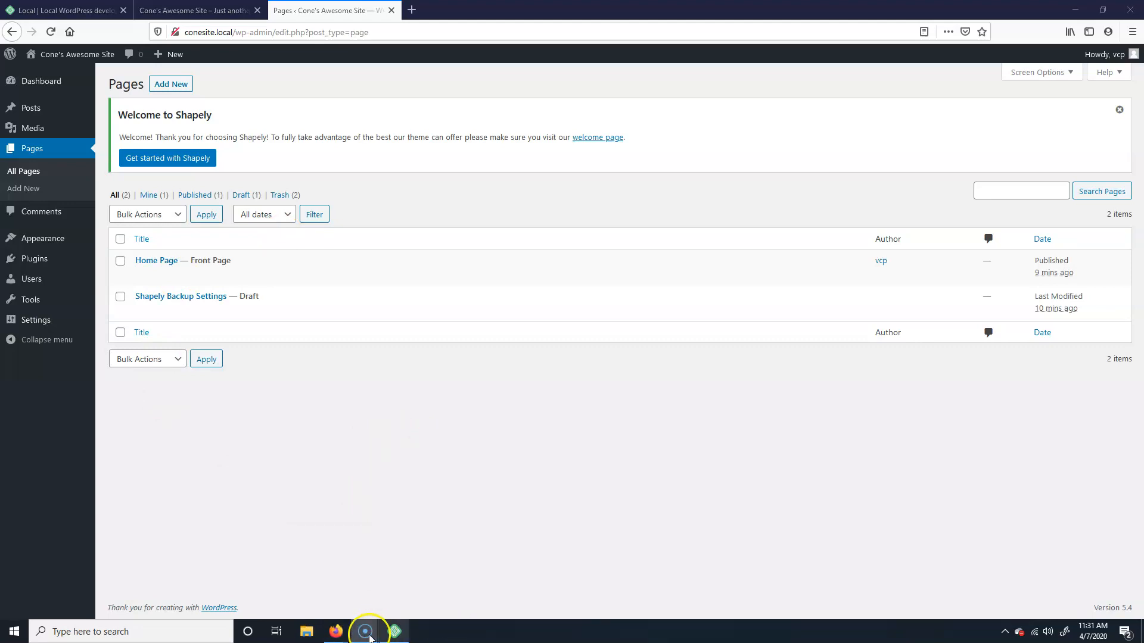